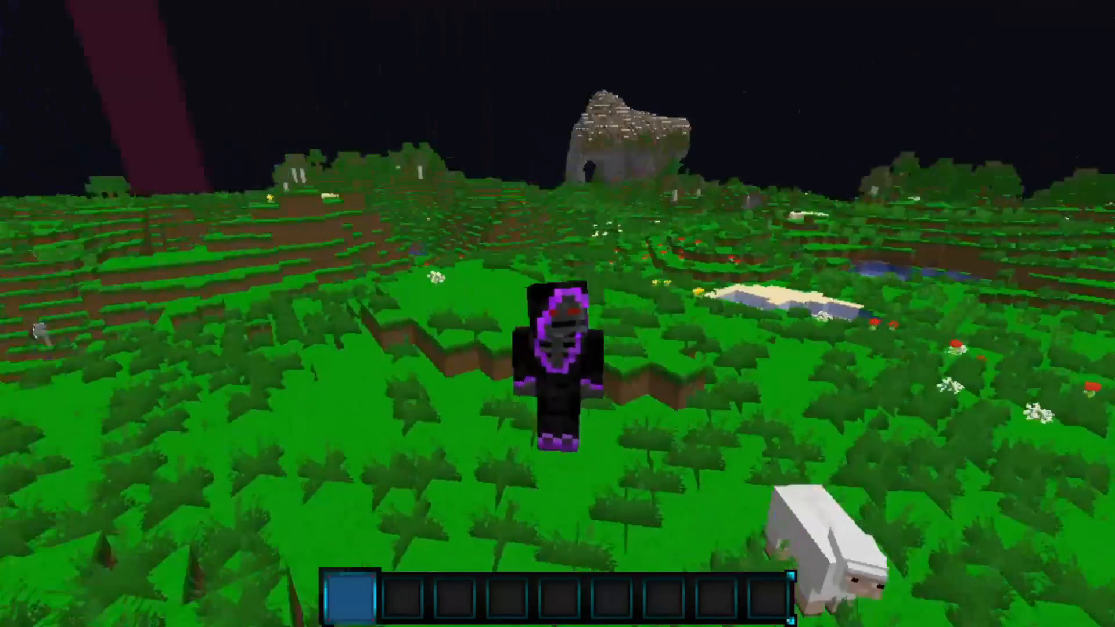
Step: Switch the camera from the third-person view to the first-person view
key("F5")
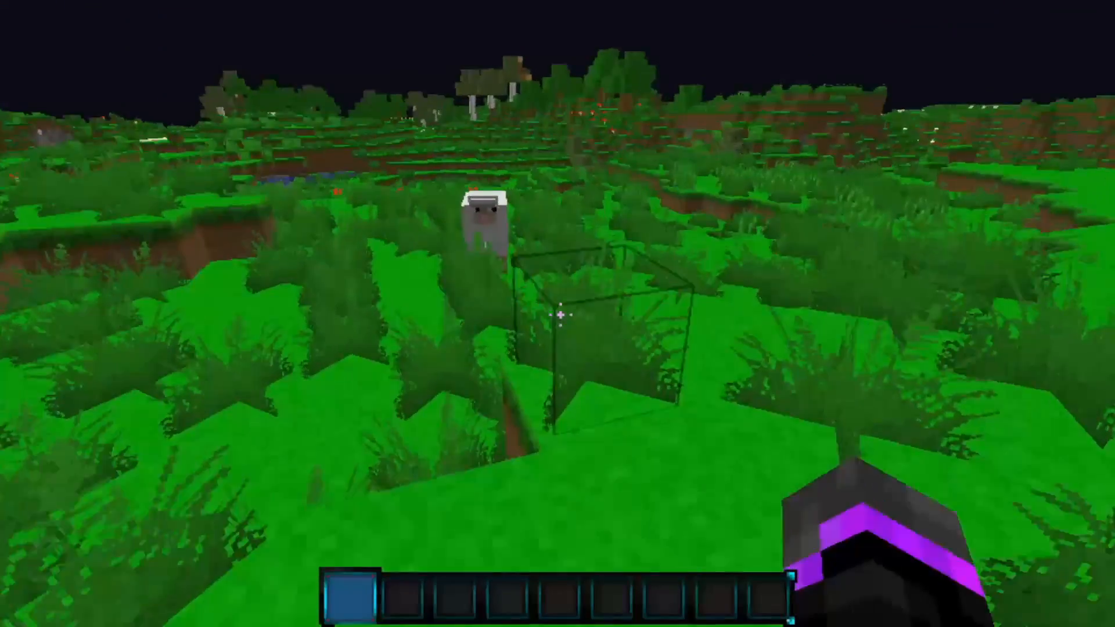
left_click(561, 314)
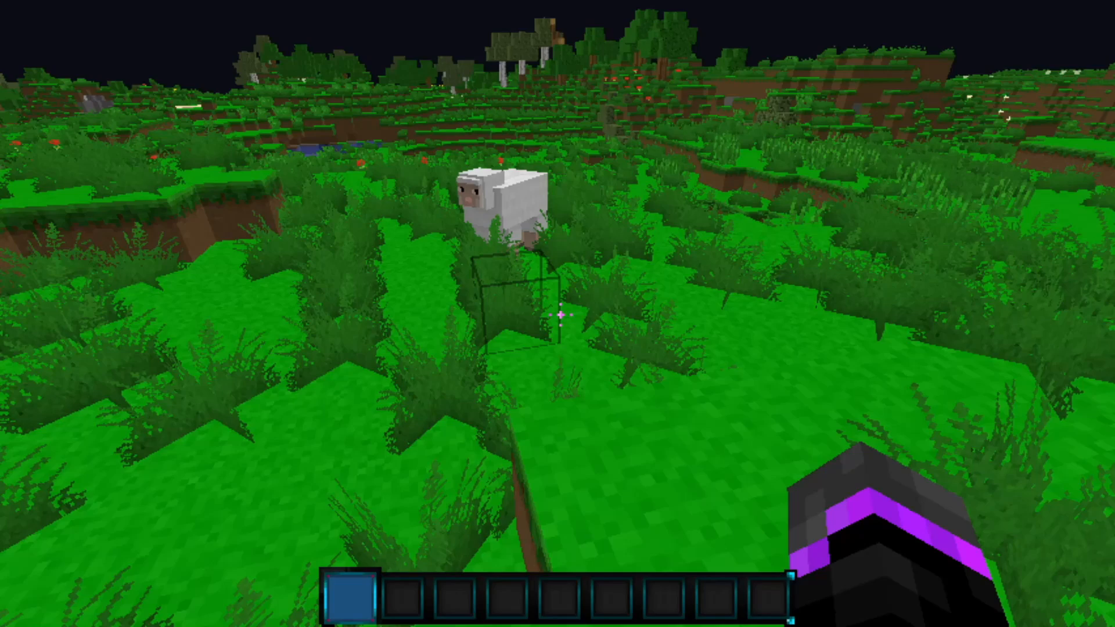
key("d")
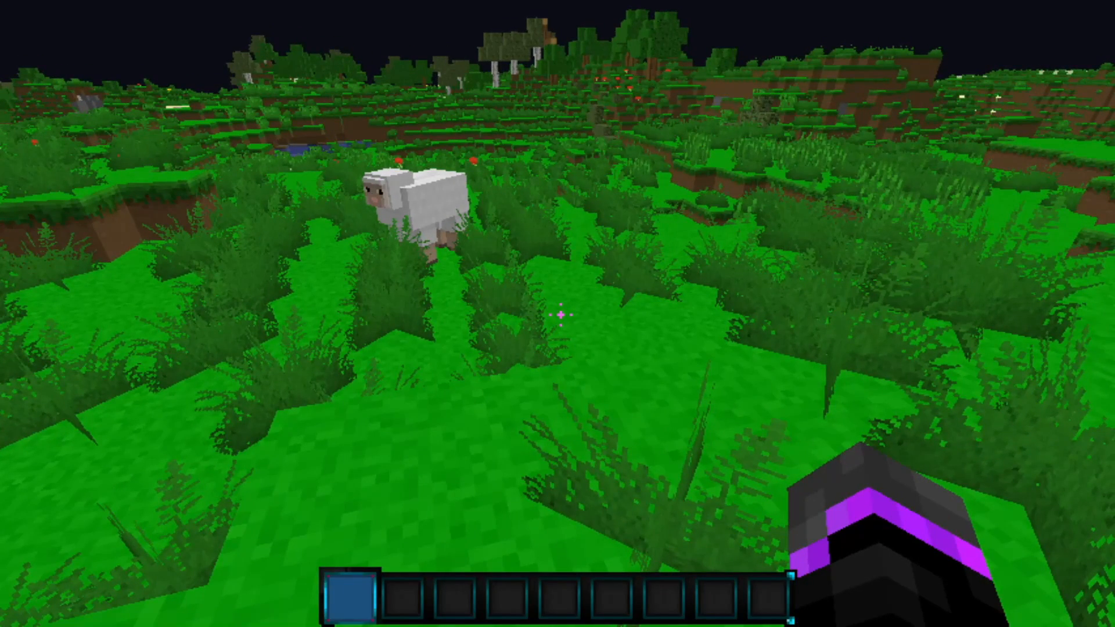
key("w")
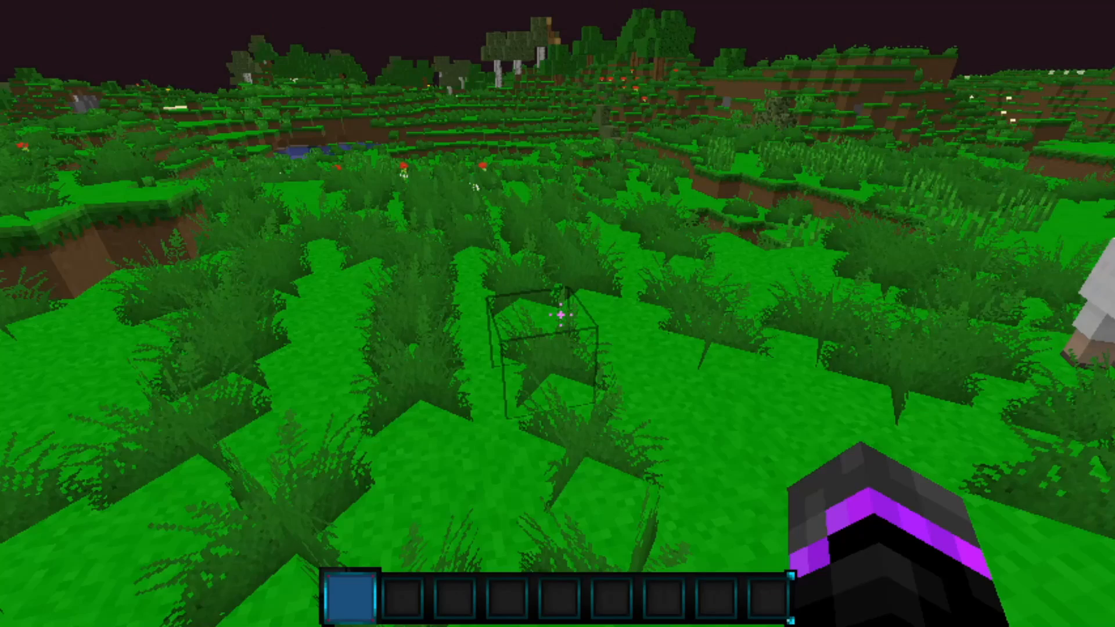
key("d")
key("d")
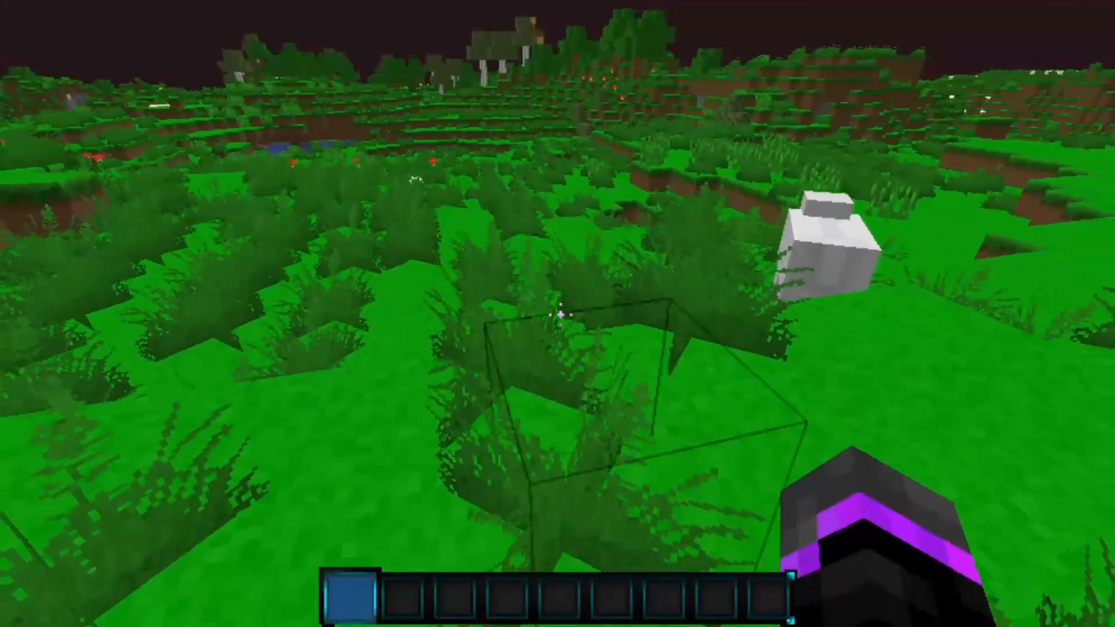
key("d")
key("w")
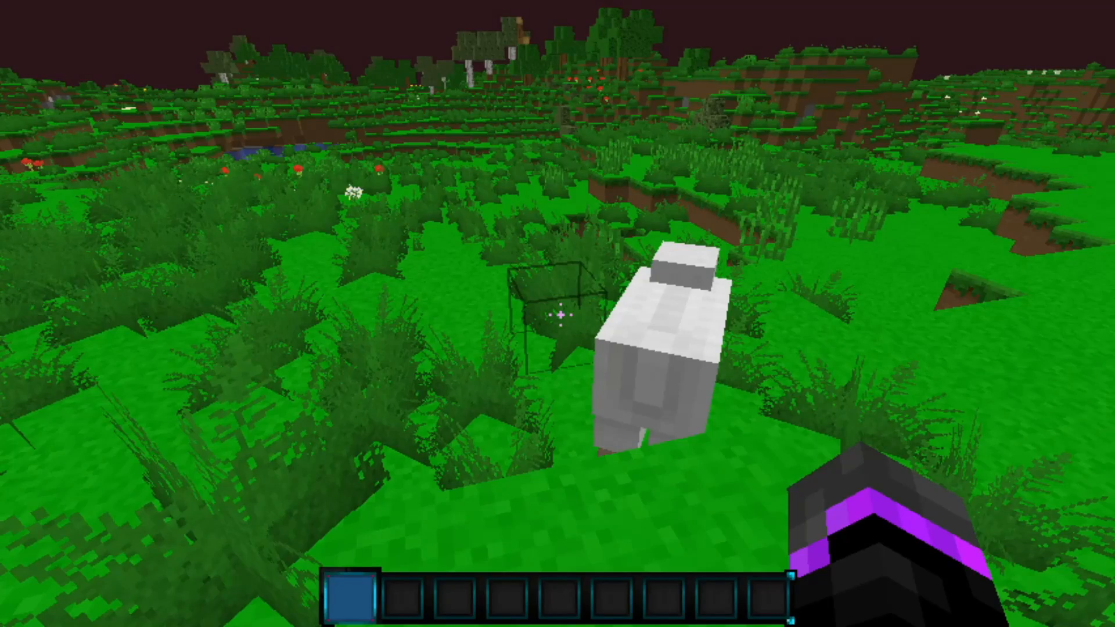
key("w")
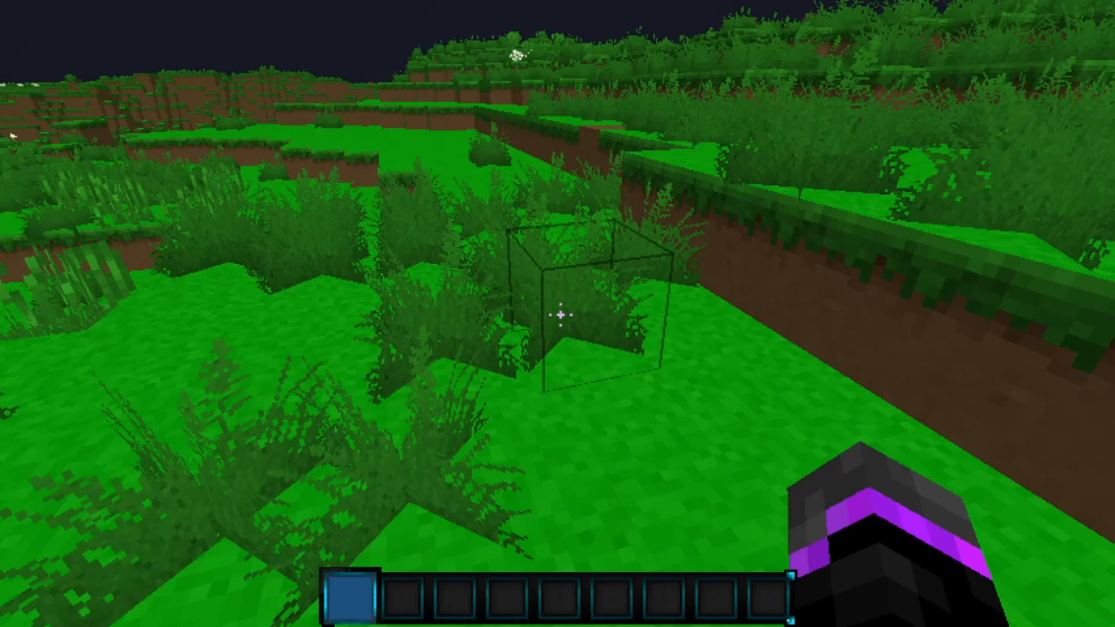
key("s")
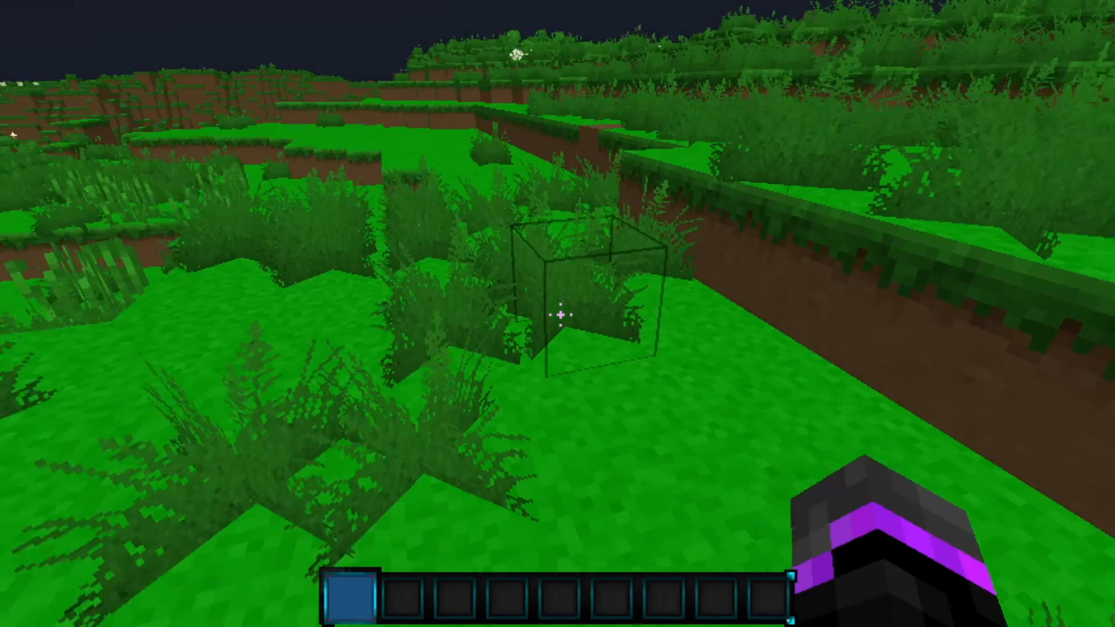
key("w")
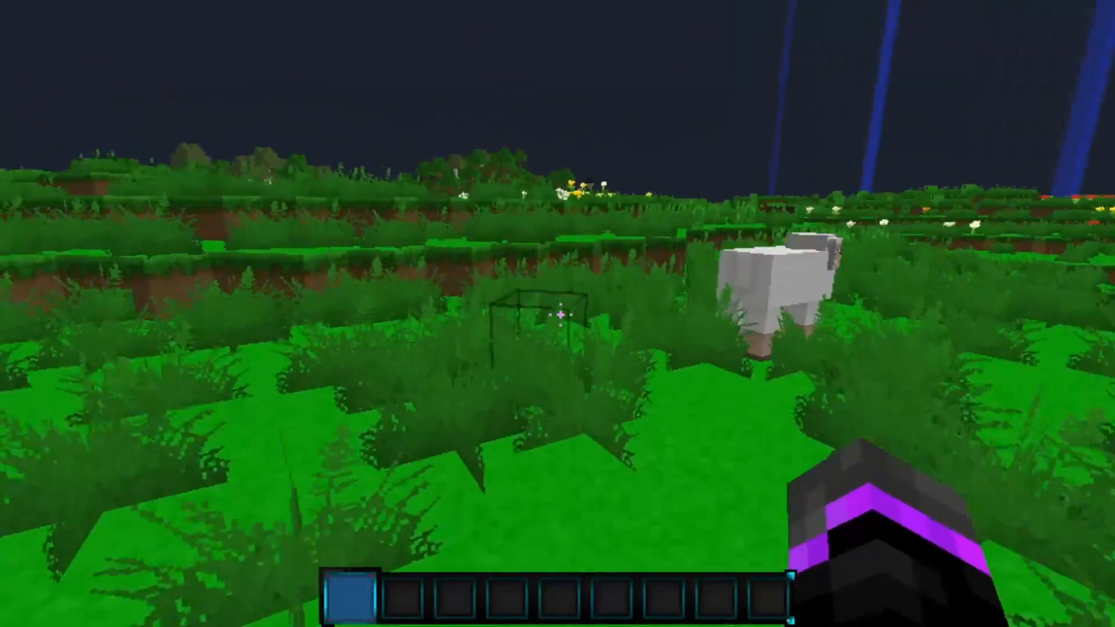
key("w")
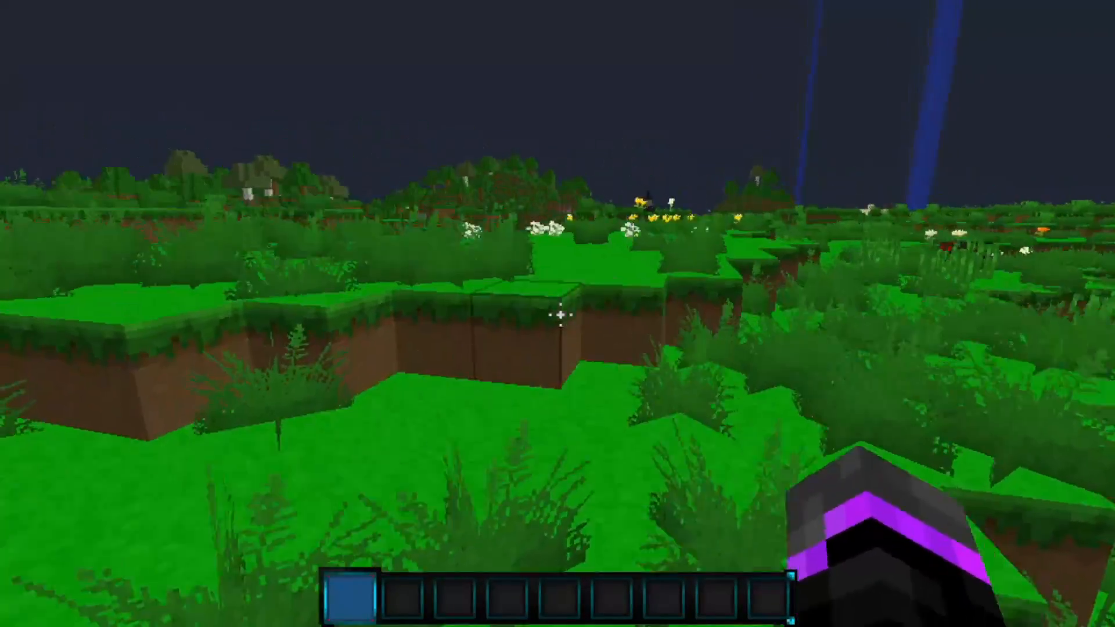
key("w")
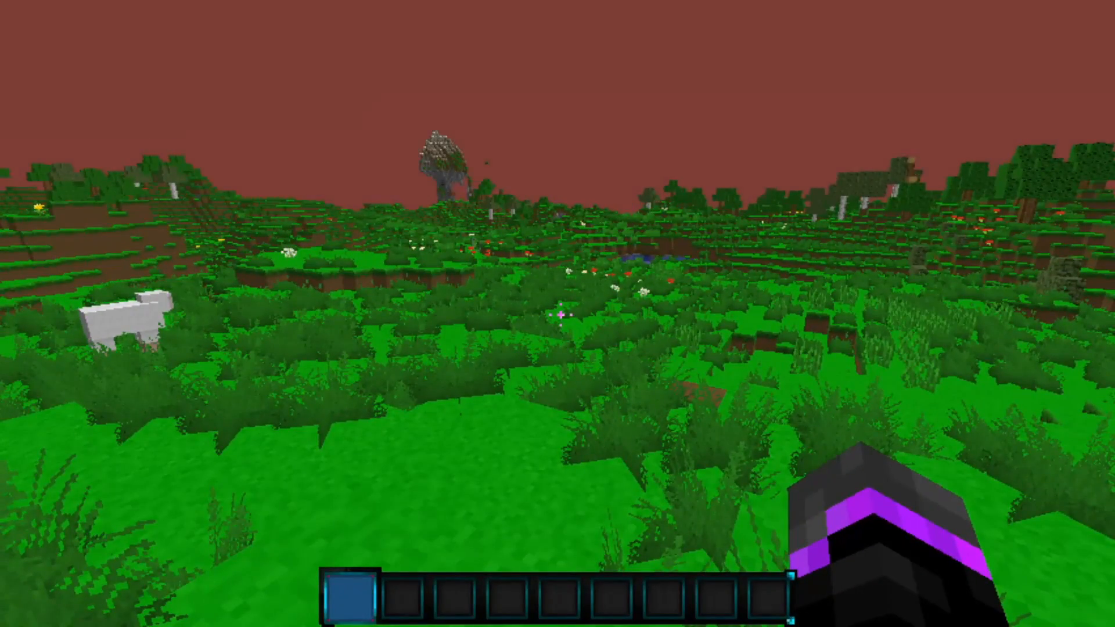
key("w")
key("w")
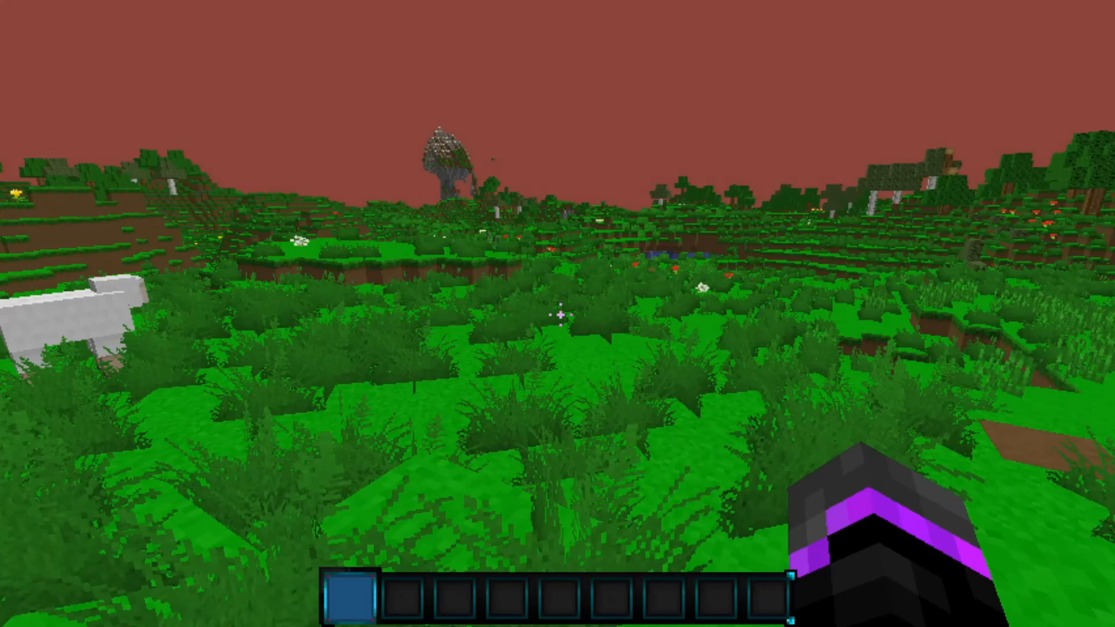
key("w")
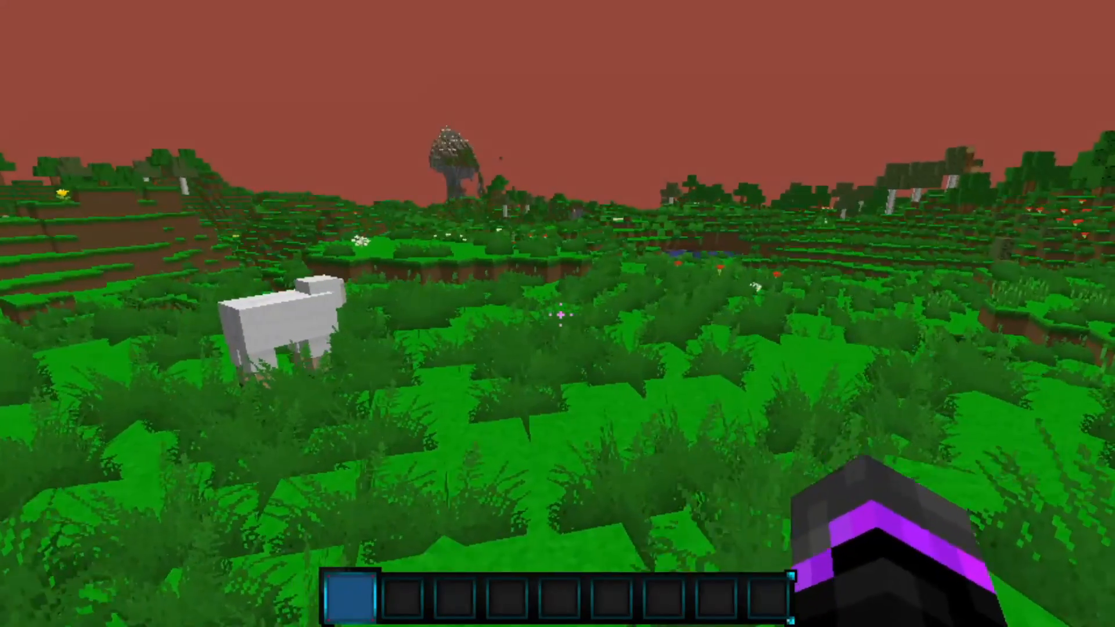
key("w")
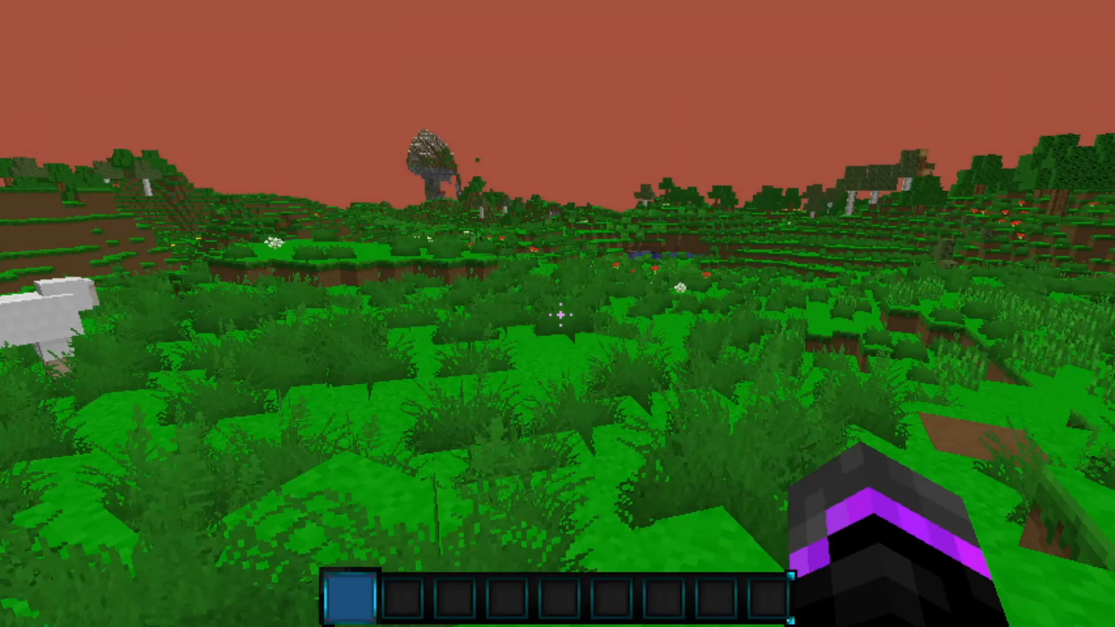
key("w")
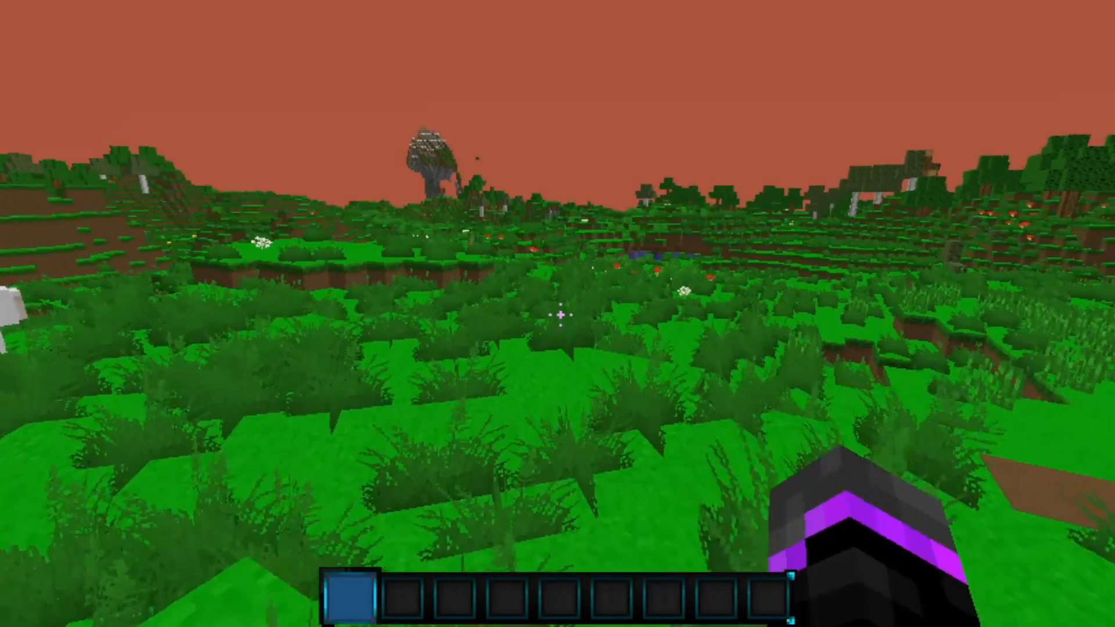
key("w")
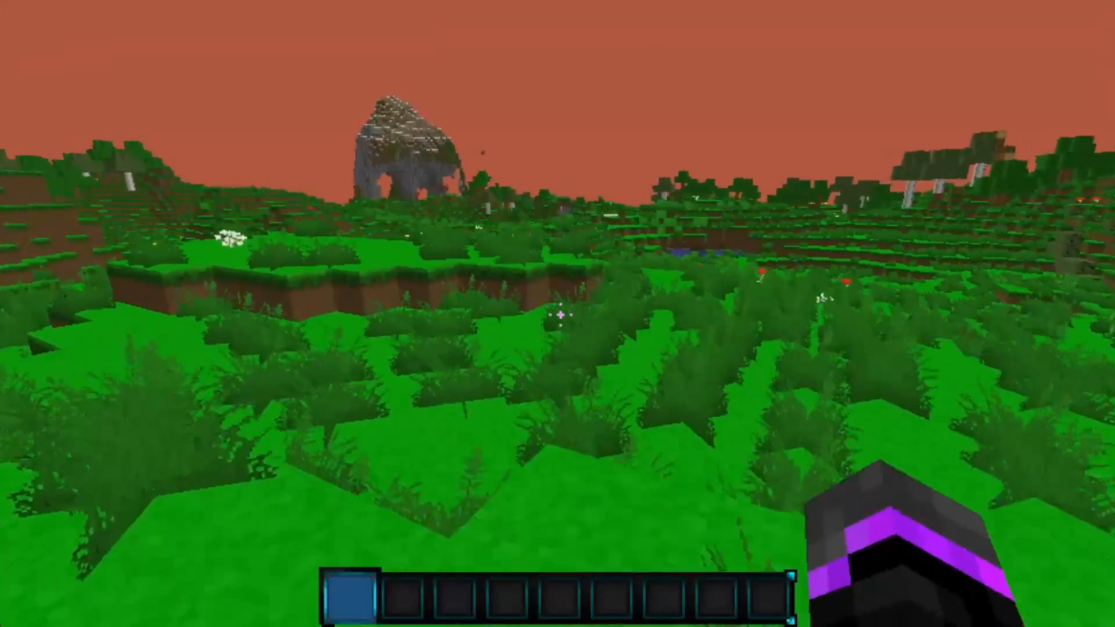
key("w")
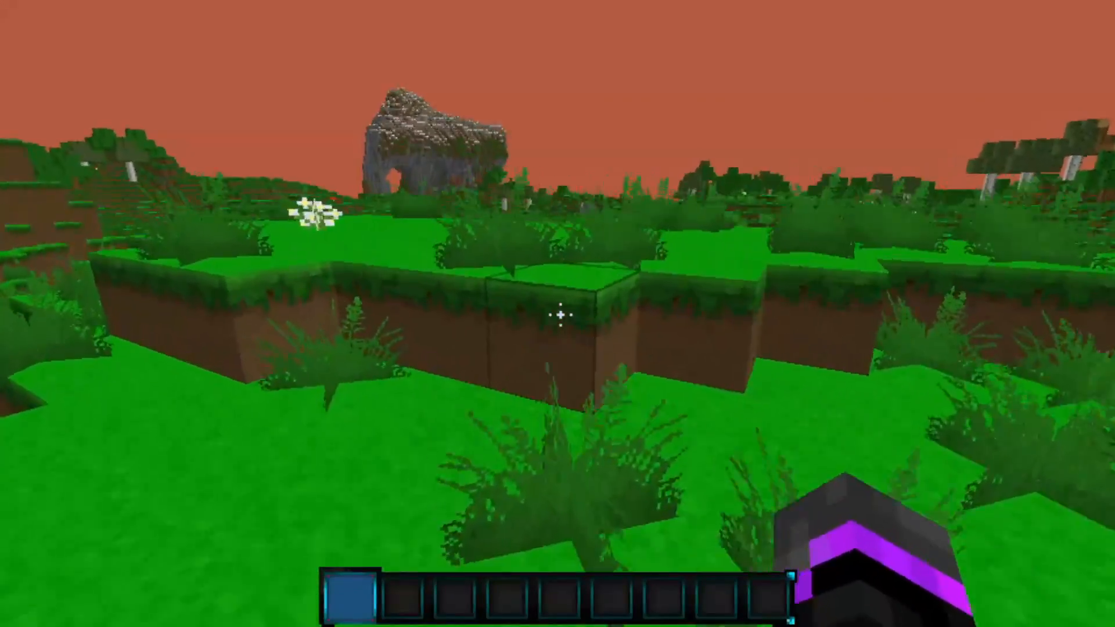
key("space")
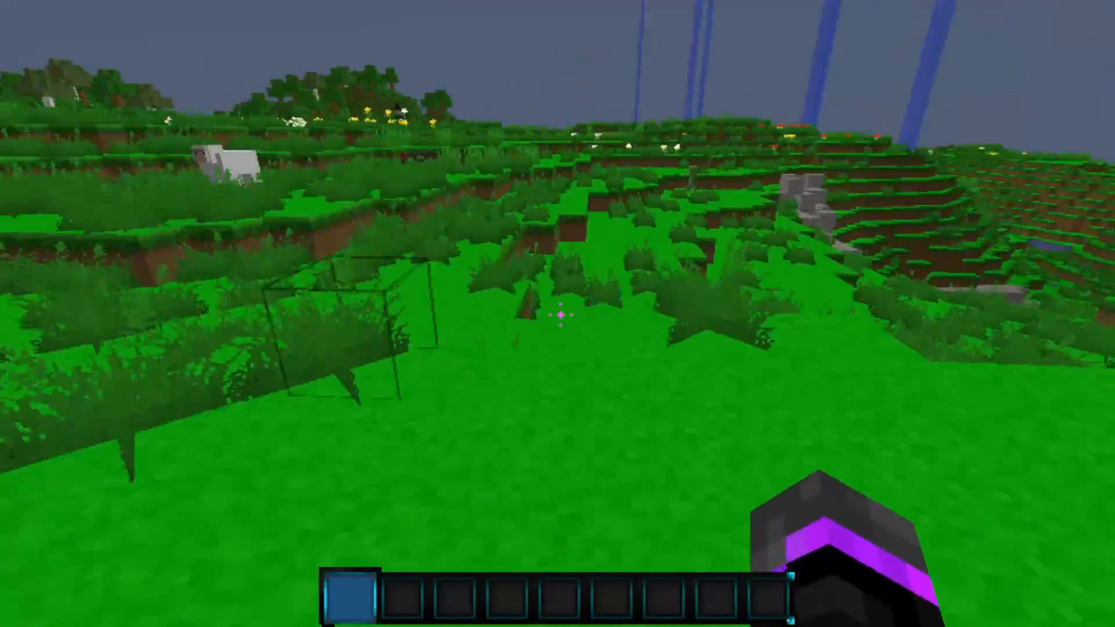
key("w")
key("w")
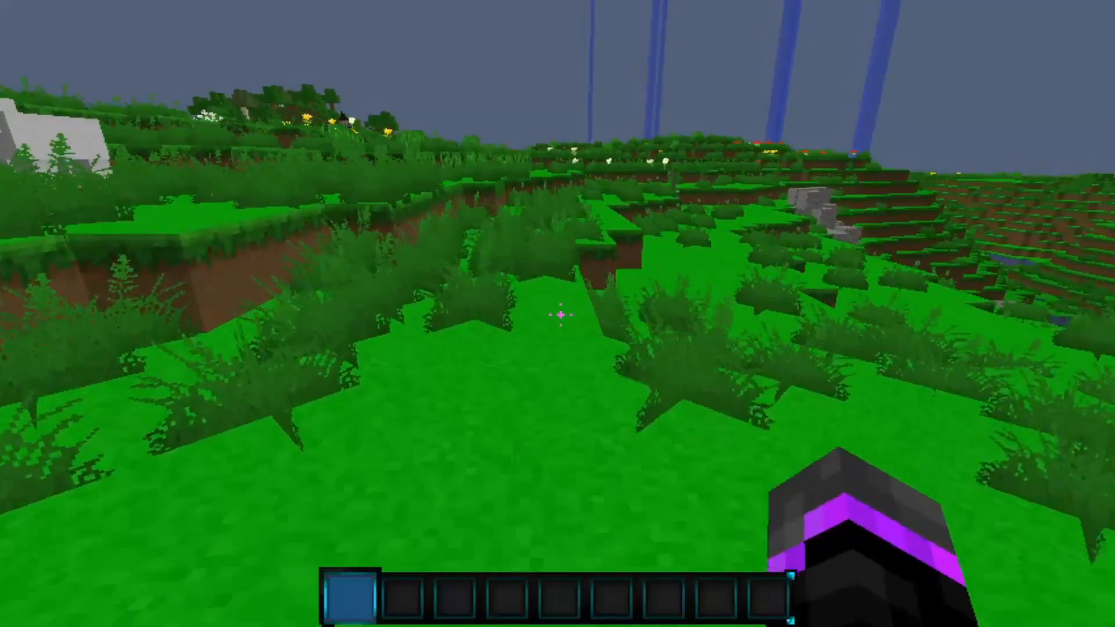
key("a")
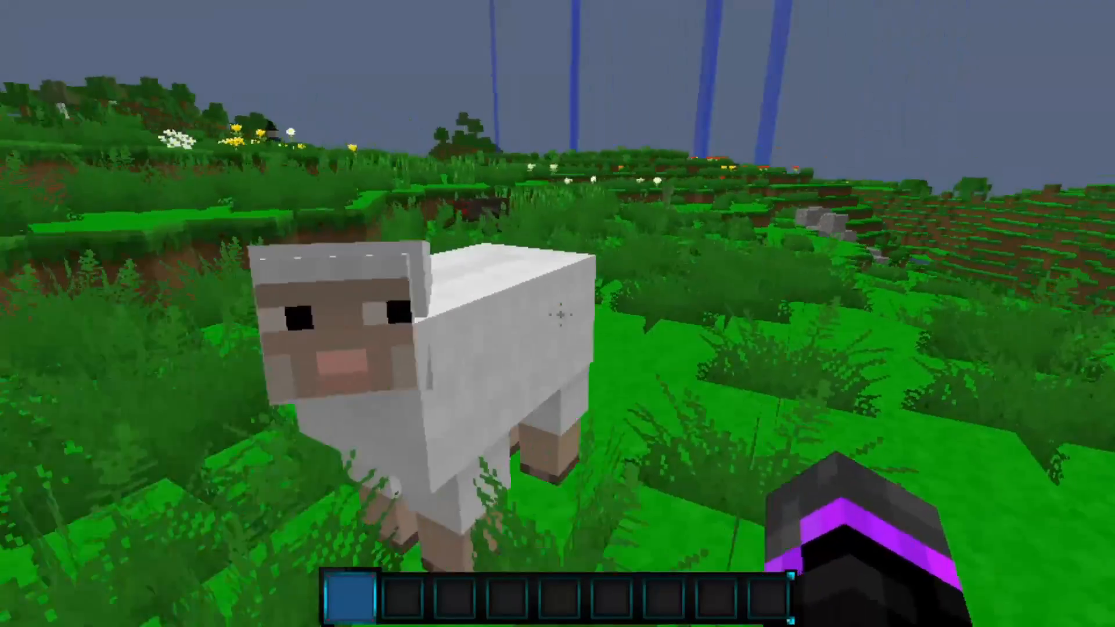
key("a")
key("a")
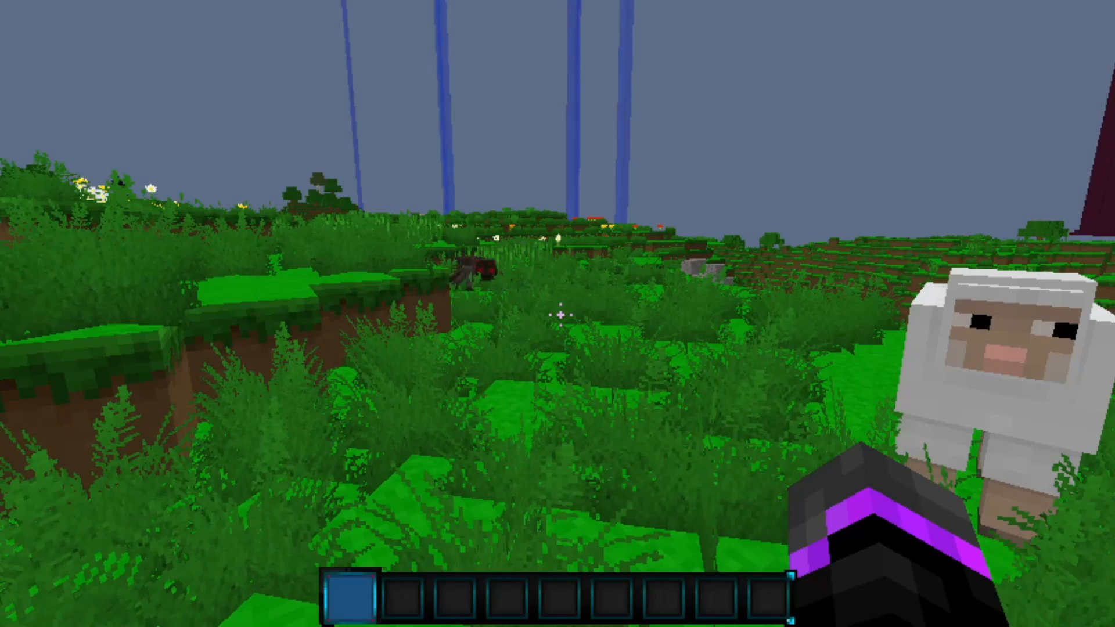
key("w")
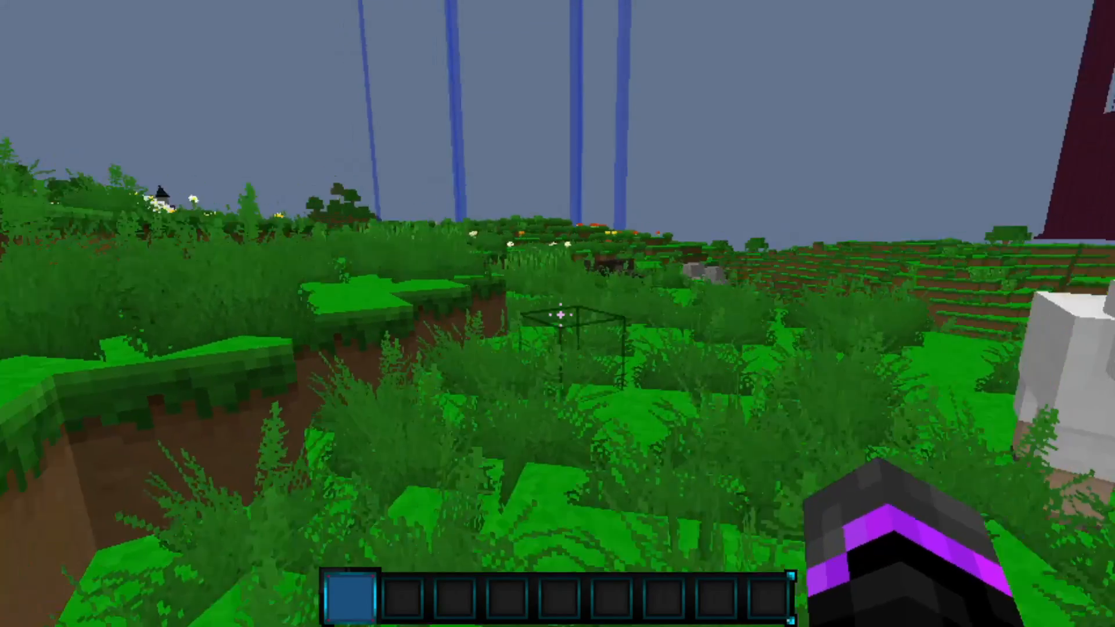
key("space")
key("a")
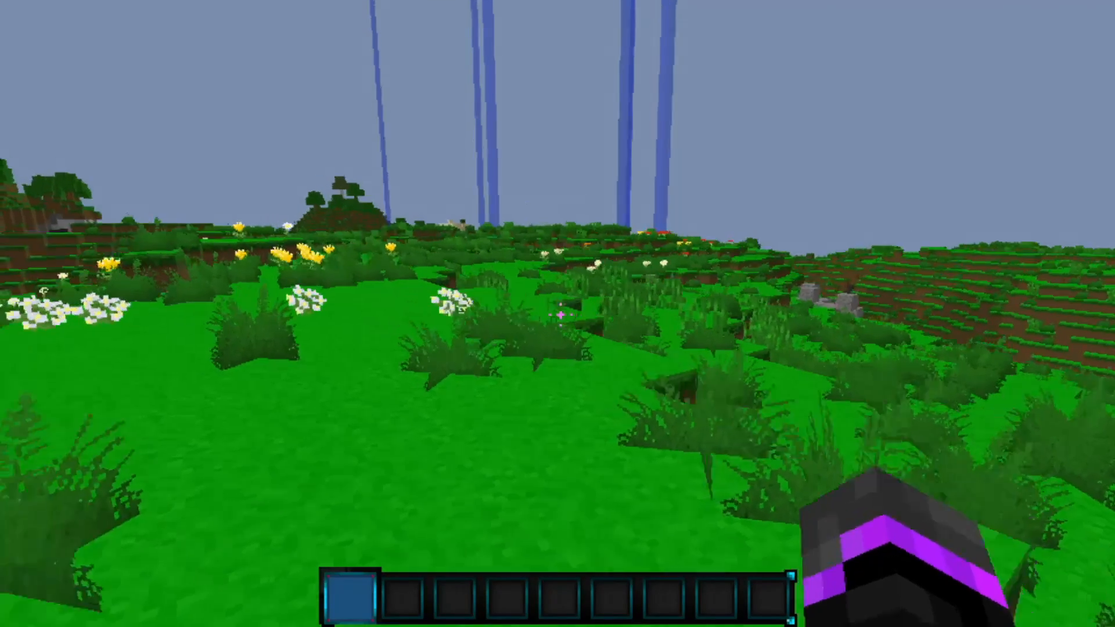
key("w")
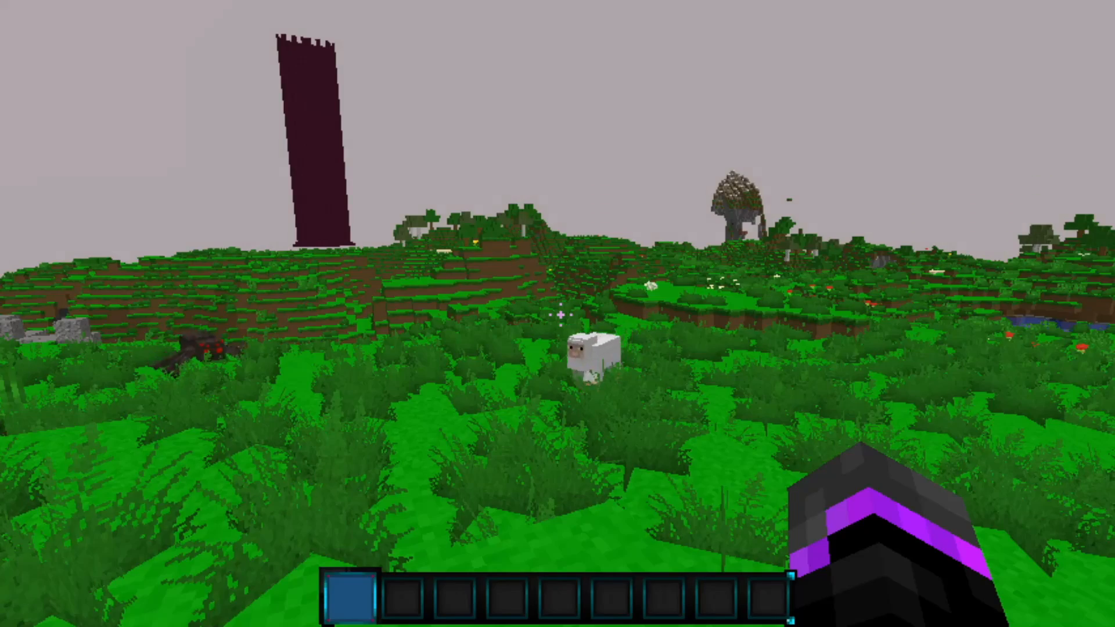
Step: Show the list of players who are currently online on the server
key("w")
key("w")
key("Tab")
key("Tab")
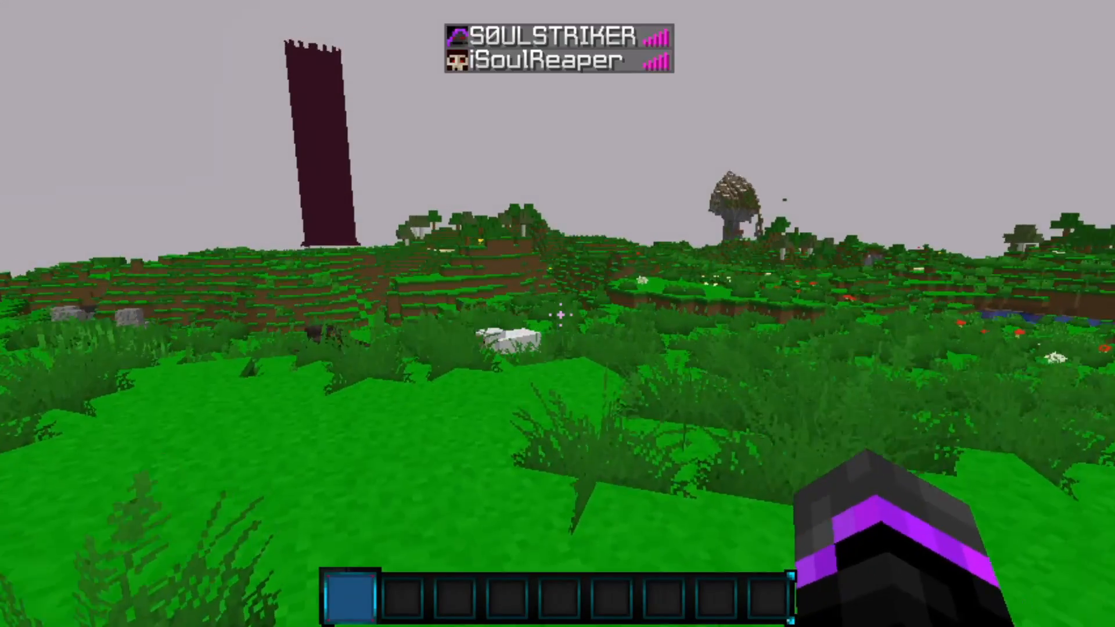
key("w")
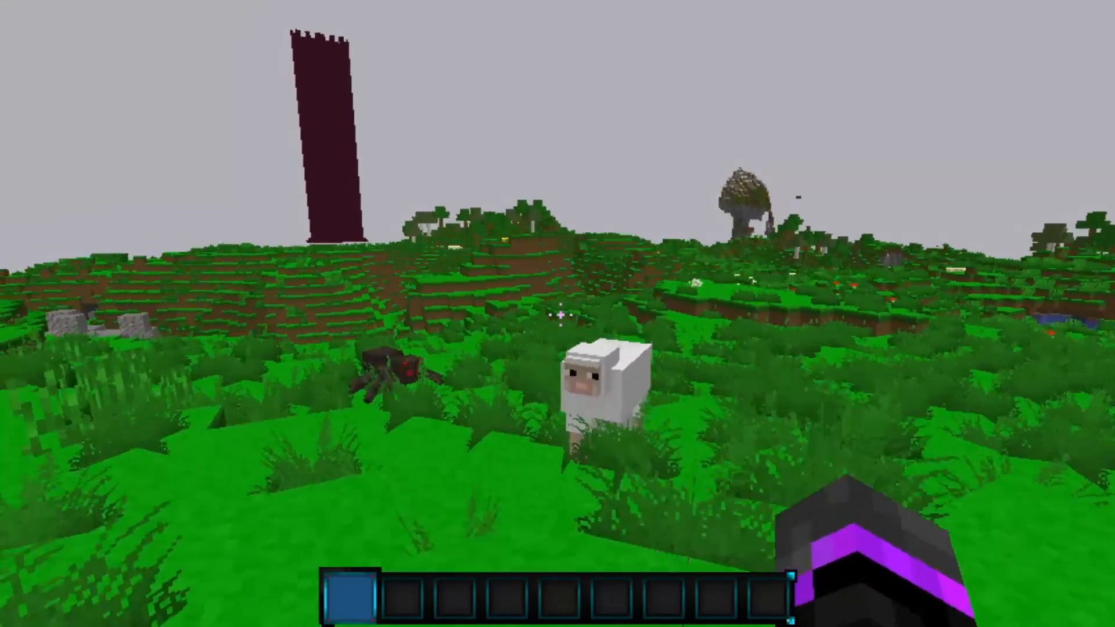
key("w")
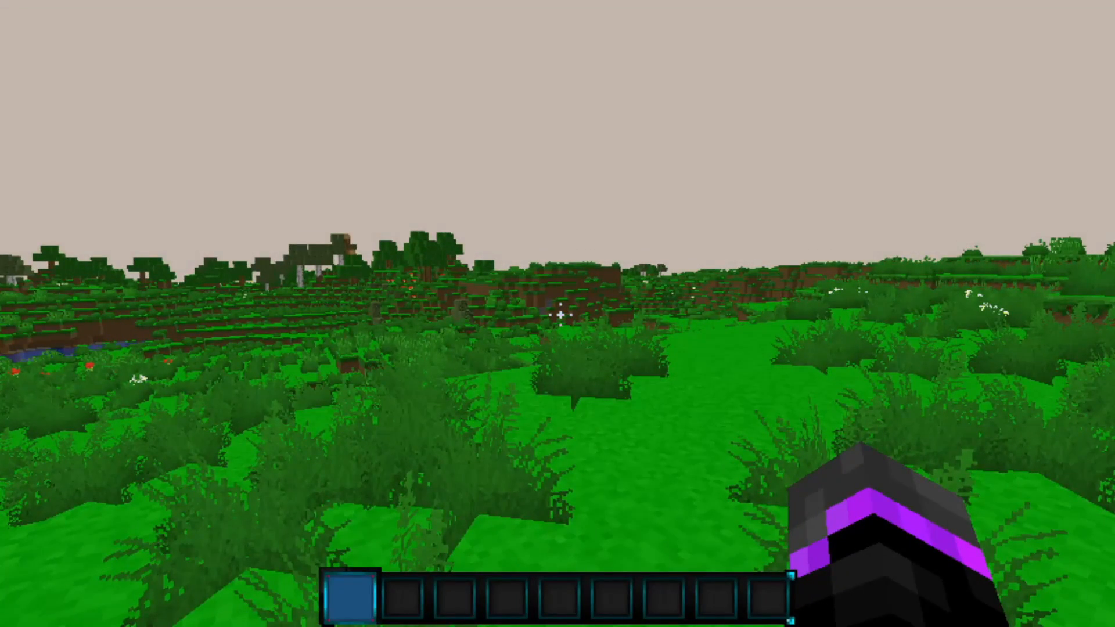
key("w")
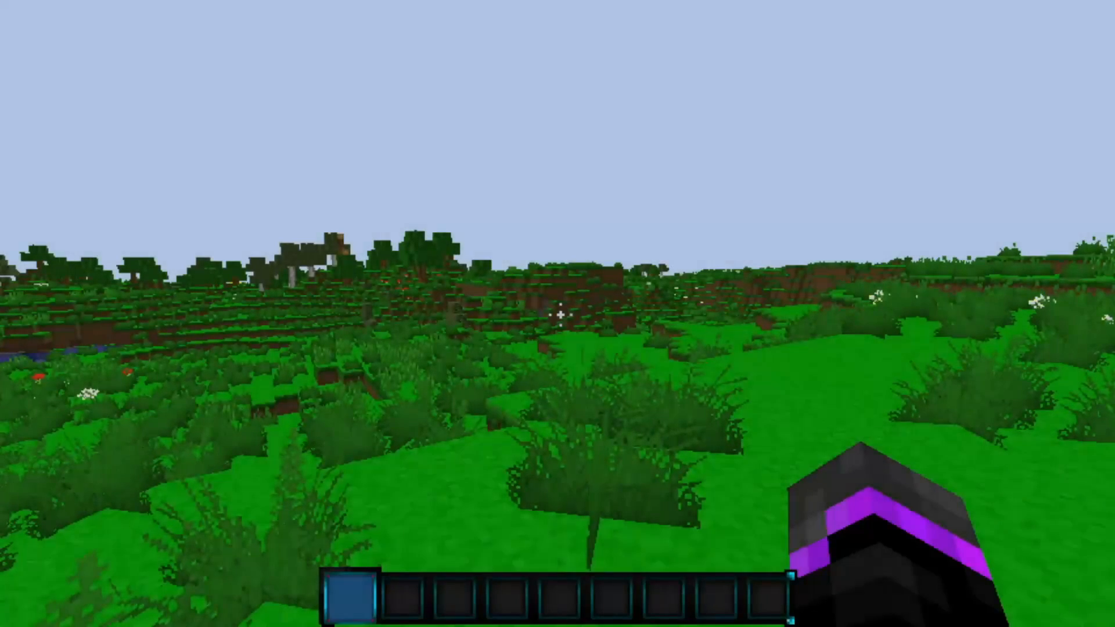
Step: List the server's available permission groups with the /listgroups command
type("/listgroups")
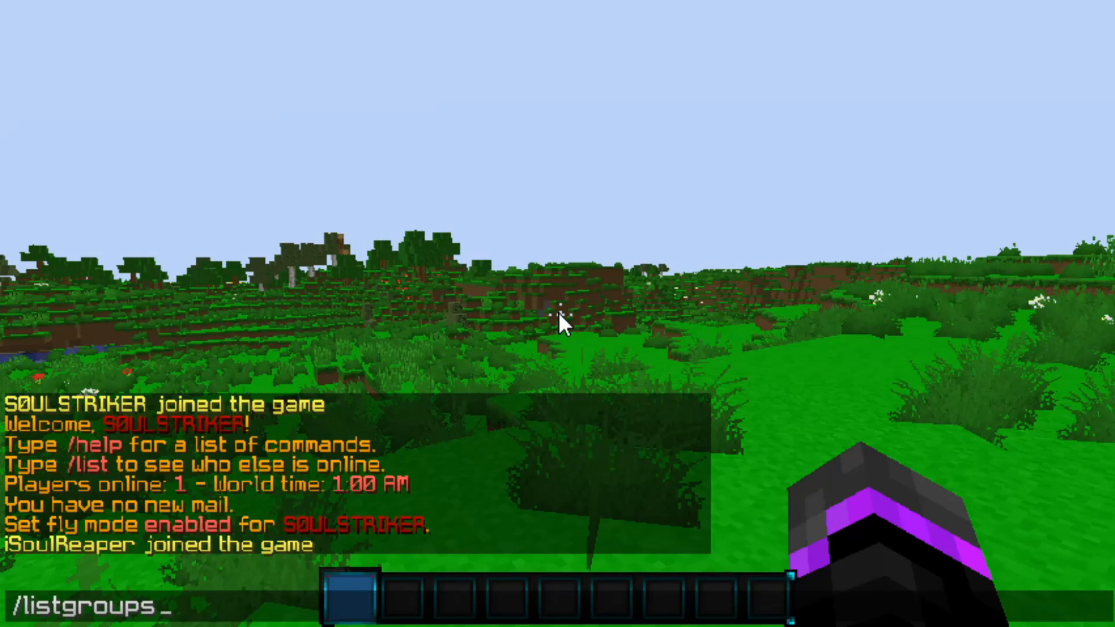
key("Return")
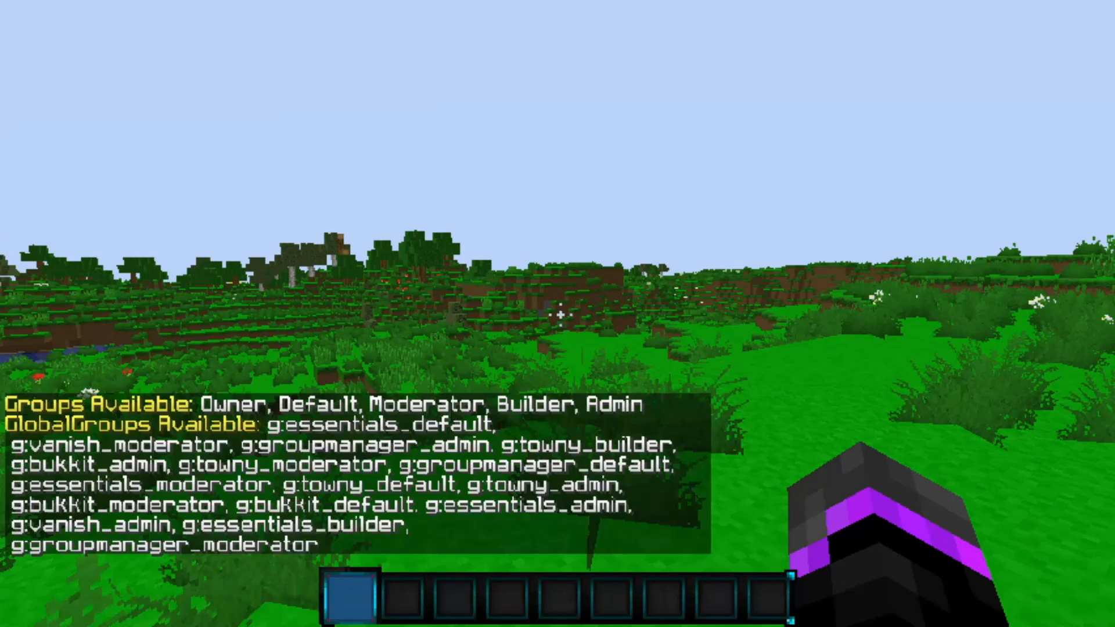
Step: Delete the Owner permission group with the command /mangdel owner
key("t")
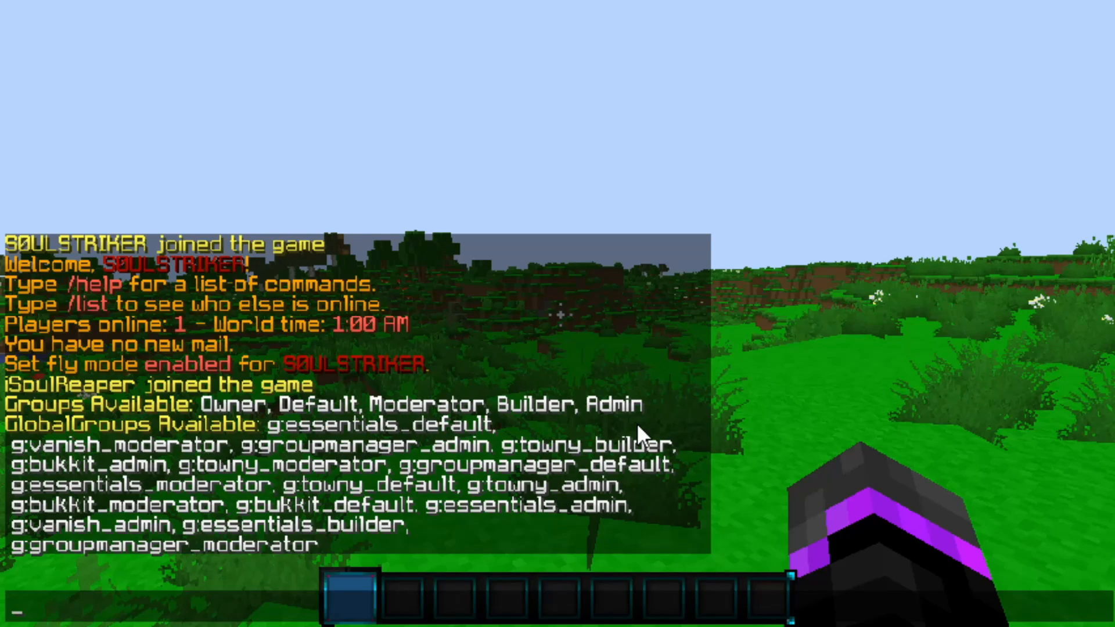
type("/mangdel")
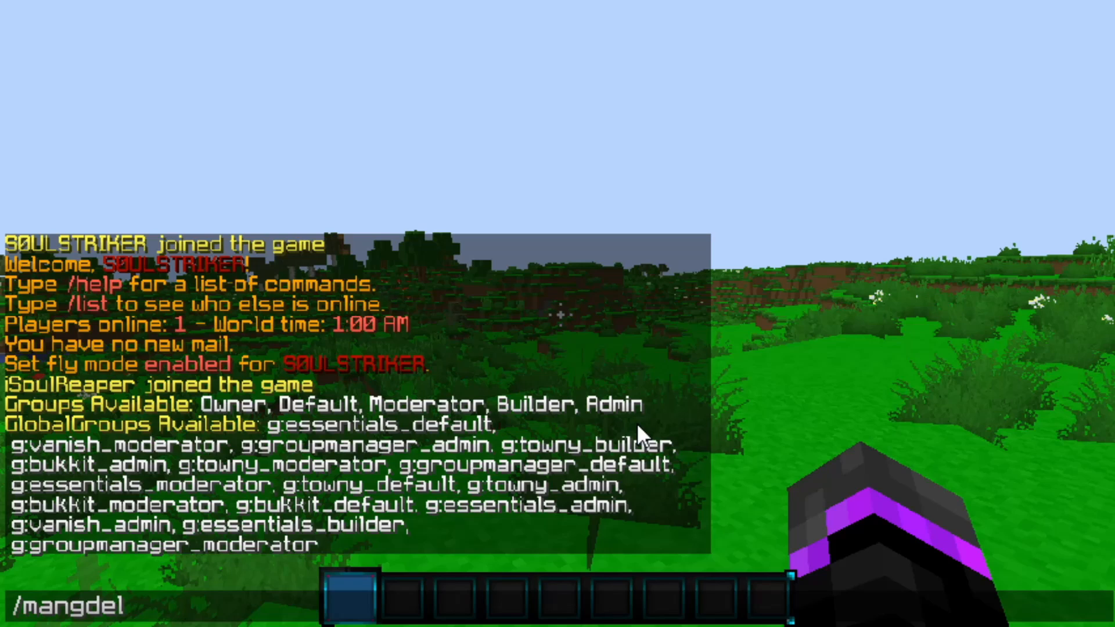
type(" owner")
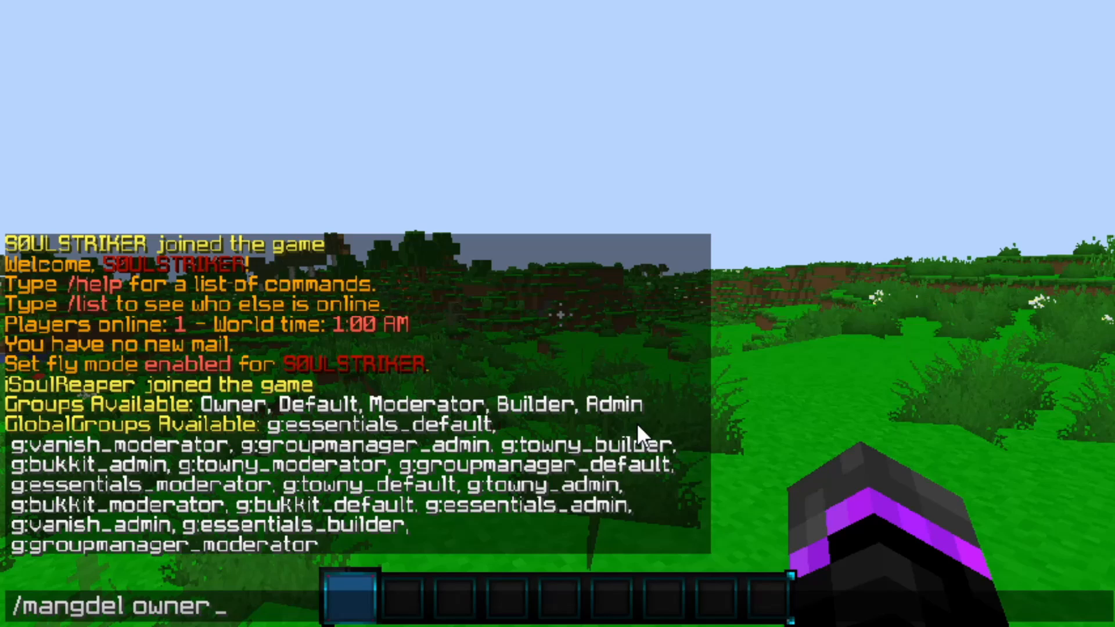
key("Return")
Step: Delete the Moderator permission group with the command /mangdel moderator
key("t")
key("Up")
key("BackSpace")
key("BackSpace")
key("BackSpace")
key("BackSpace")
key("BackSpace")
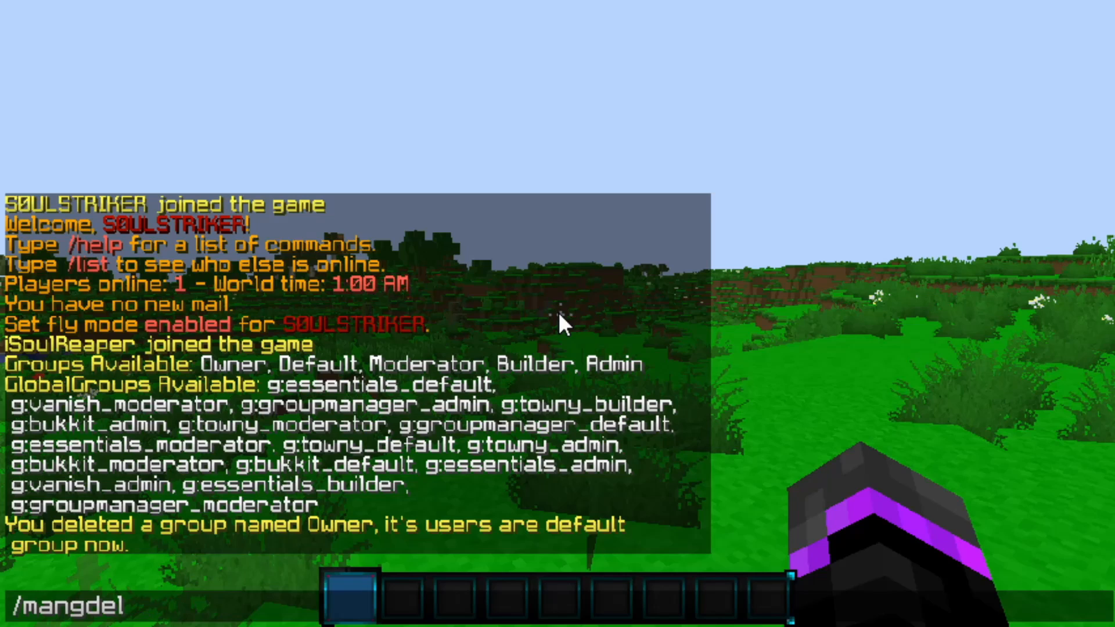
type("moderator")
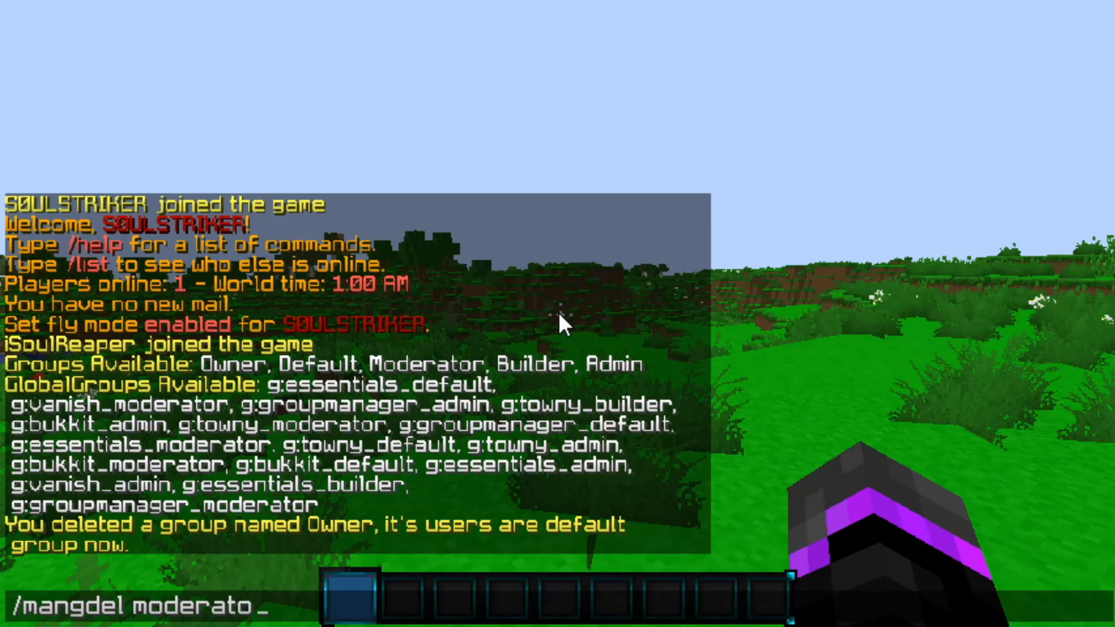
key("Return")
Step: Delete the Builder permission group with the command /mangdel builder
key("t")
key("Up")
key("BackSpace")
key("BackSpace")
key("BackSpace")
key("BackSpace")
key("BackSpace")
key("BackSpace")
key("BackSpace")
key("BackSpace")
key("BackSpace")
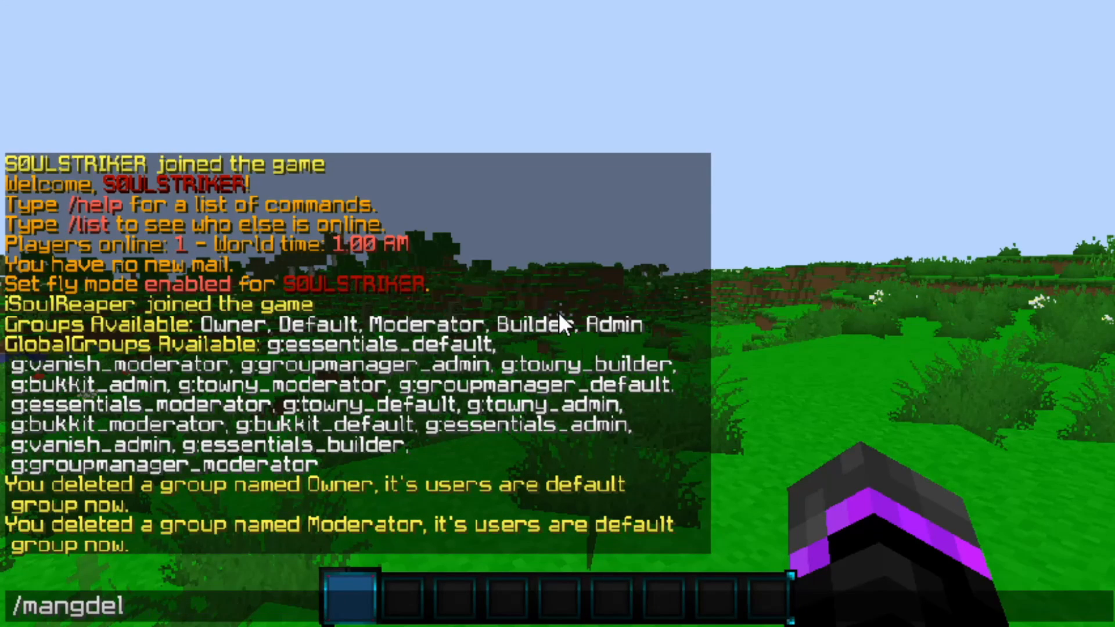
type("builder")
key("Return")
Step: Delete the Admin permission group with the command /mangdel admin
key("t")
key("Up")
key("BackSpace")
key("BackSpace")
key("BackSpace")
key("BackSpace")
key("BackSpace")
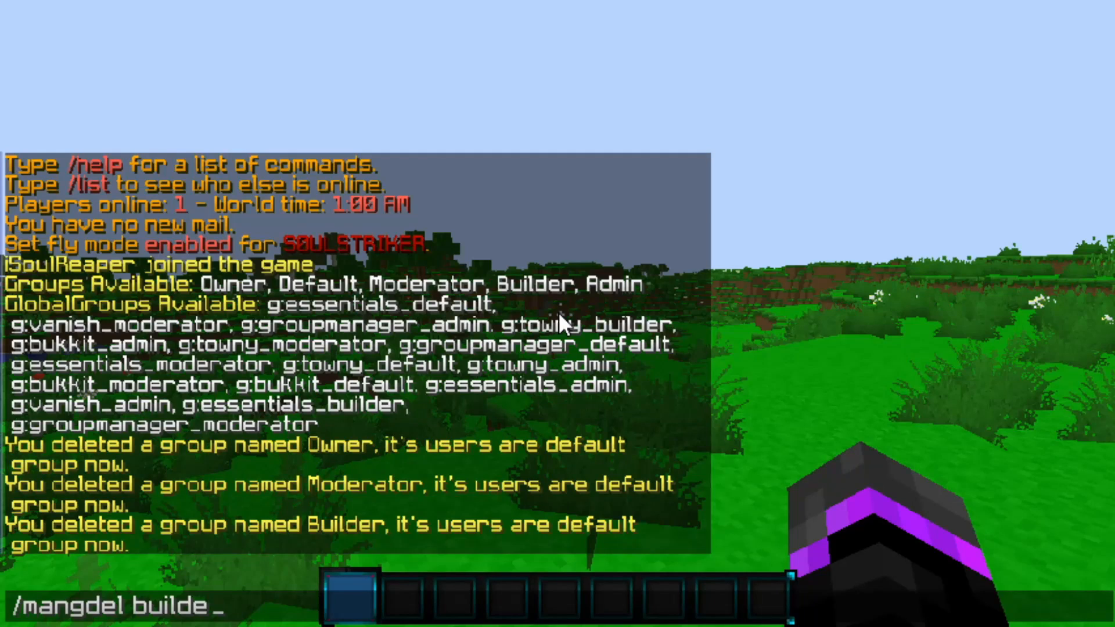
key("BackSpace")
key("BackSpace")
type("admin")
key("Return")
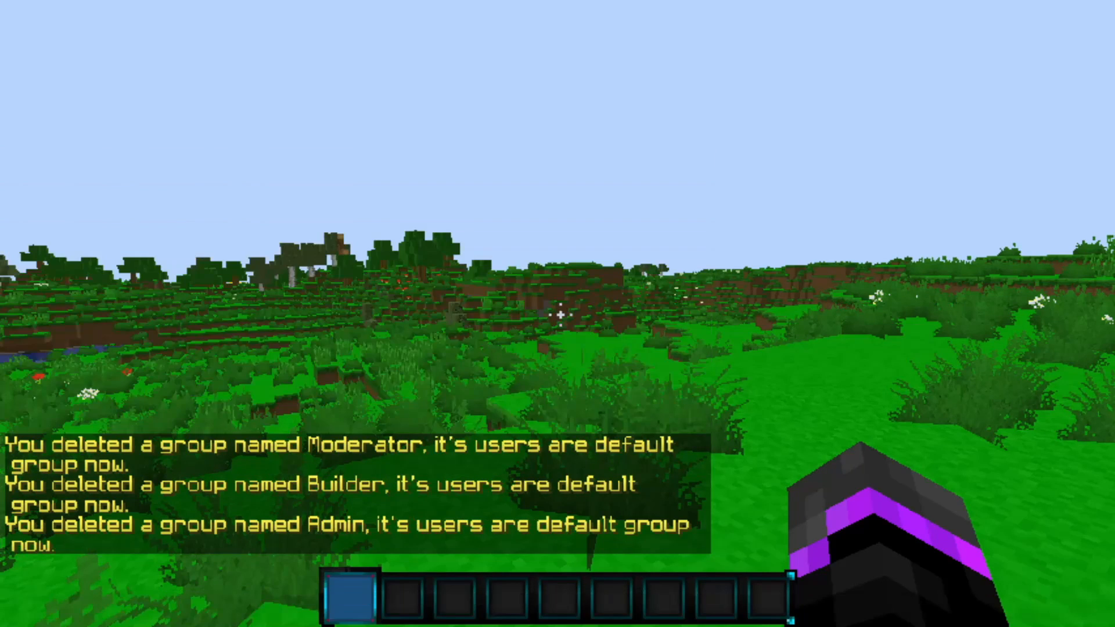
Step: List the remaining permission groups with the /listgroups command
key("t")
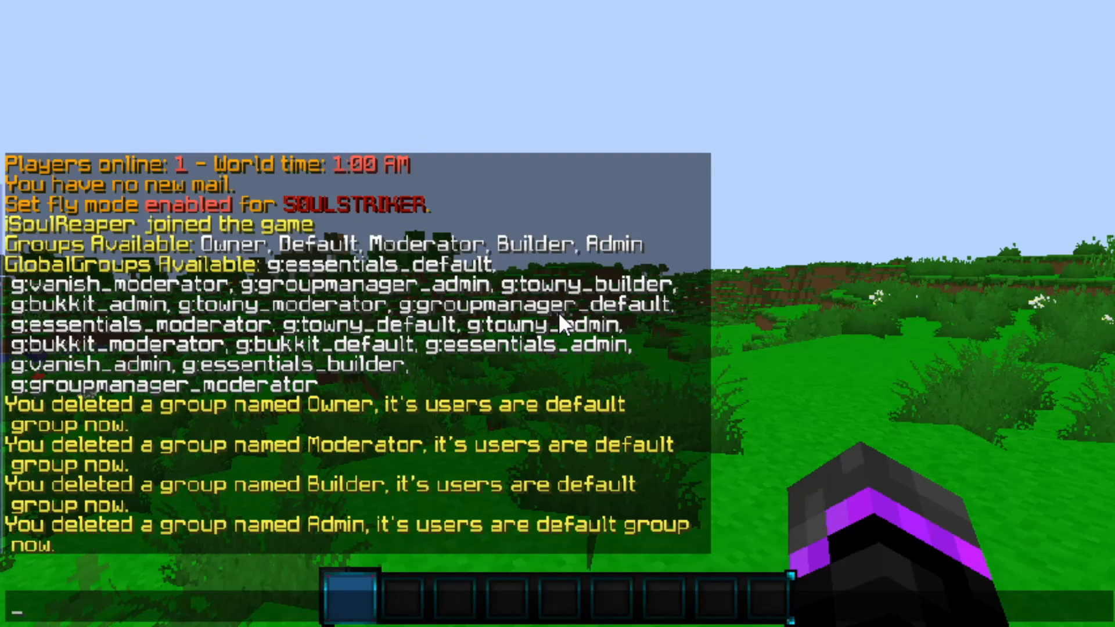
type("/listgroups")
key("Return")
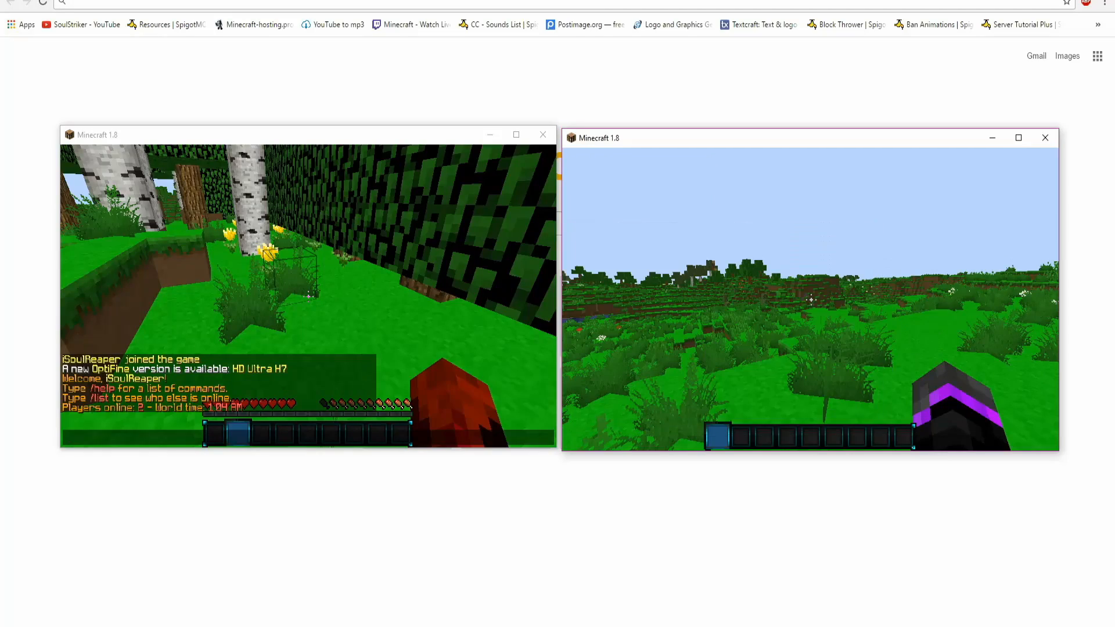
Step: Add the essentials.build permission to the Default group with the command /mangaddp default essentials.build
key("t")
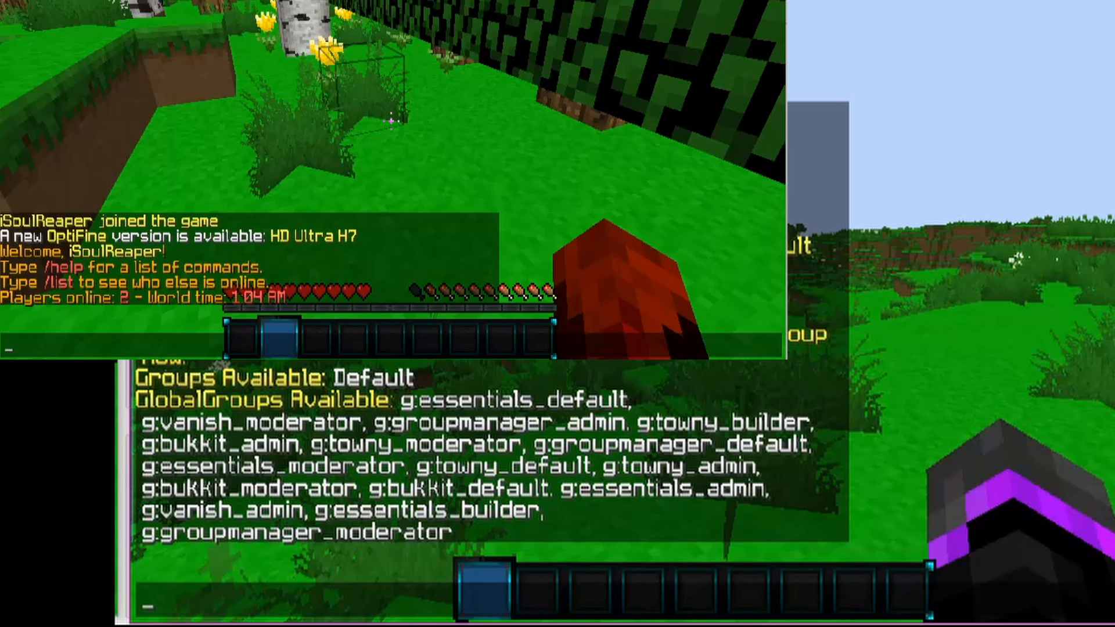
type("t")
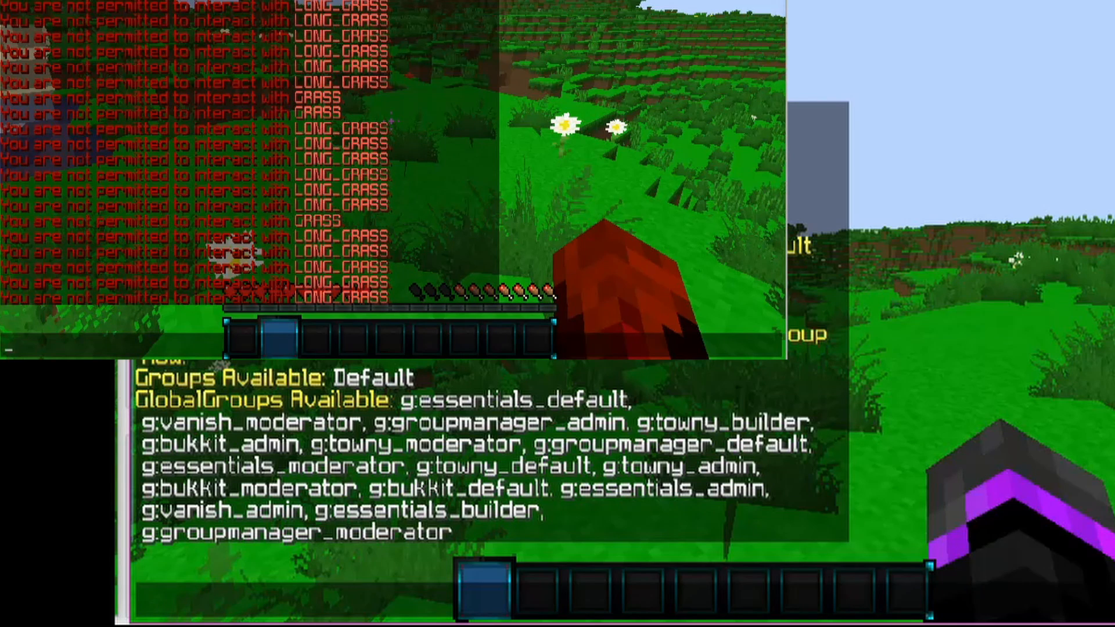
type("/manga")
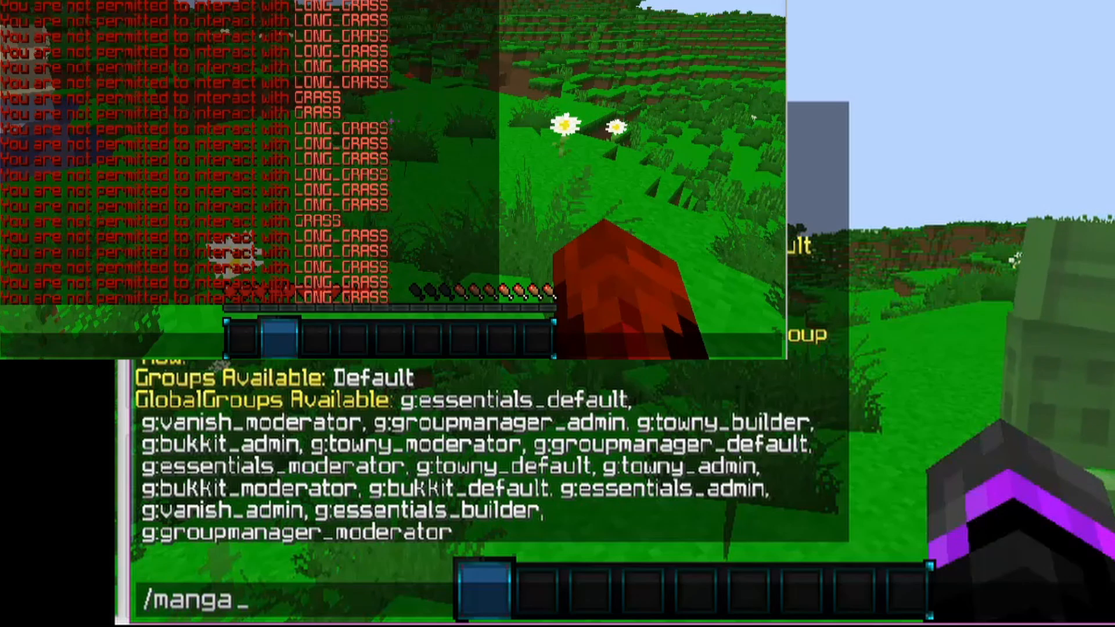
type("ddp")
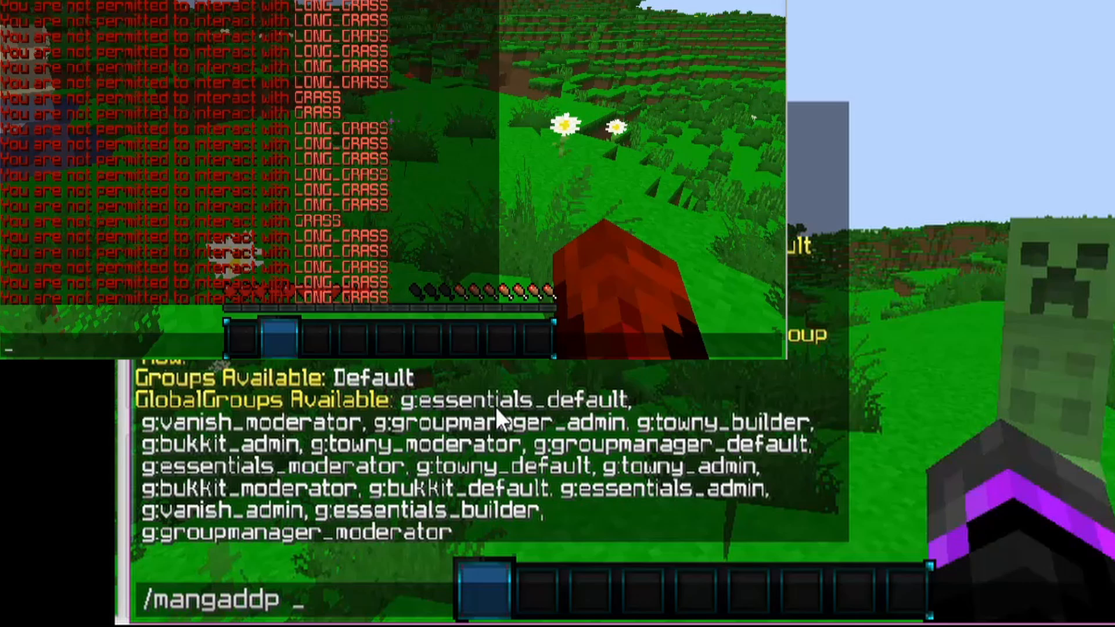
type("default")
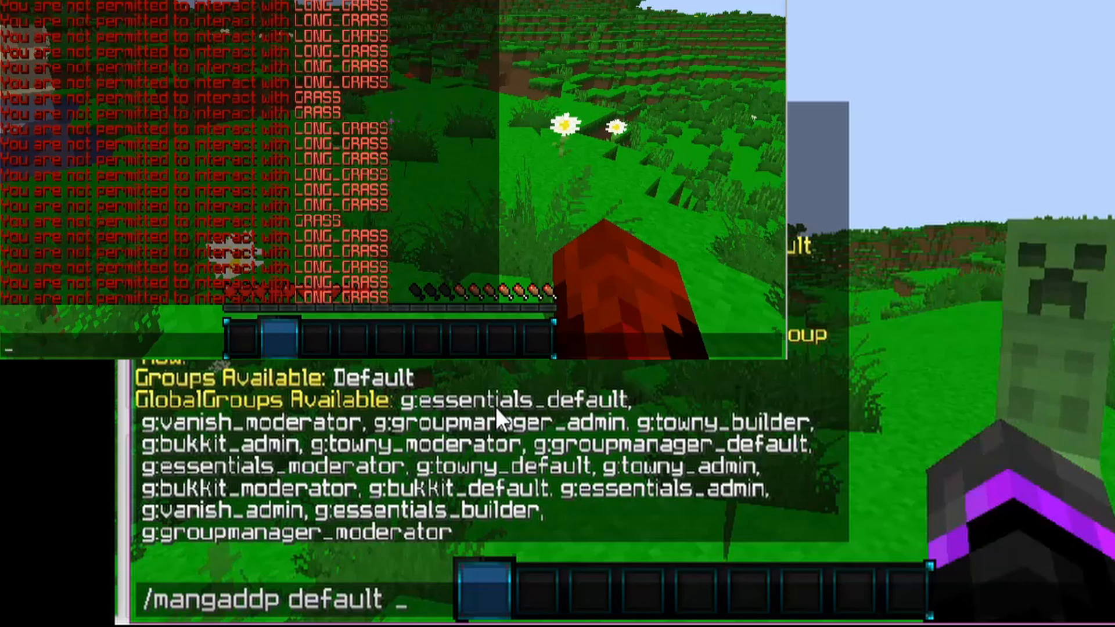
type("essem")
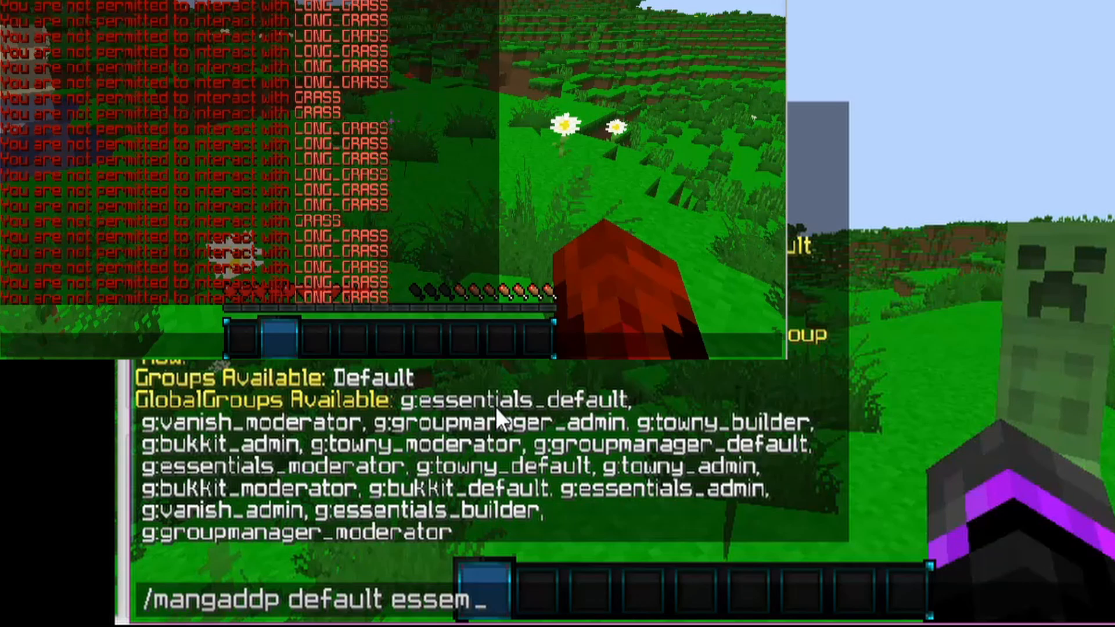
key("BackSpace")
type("ntials.buil")
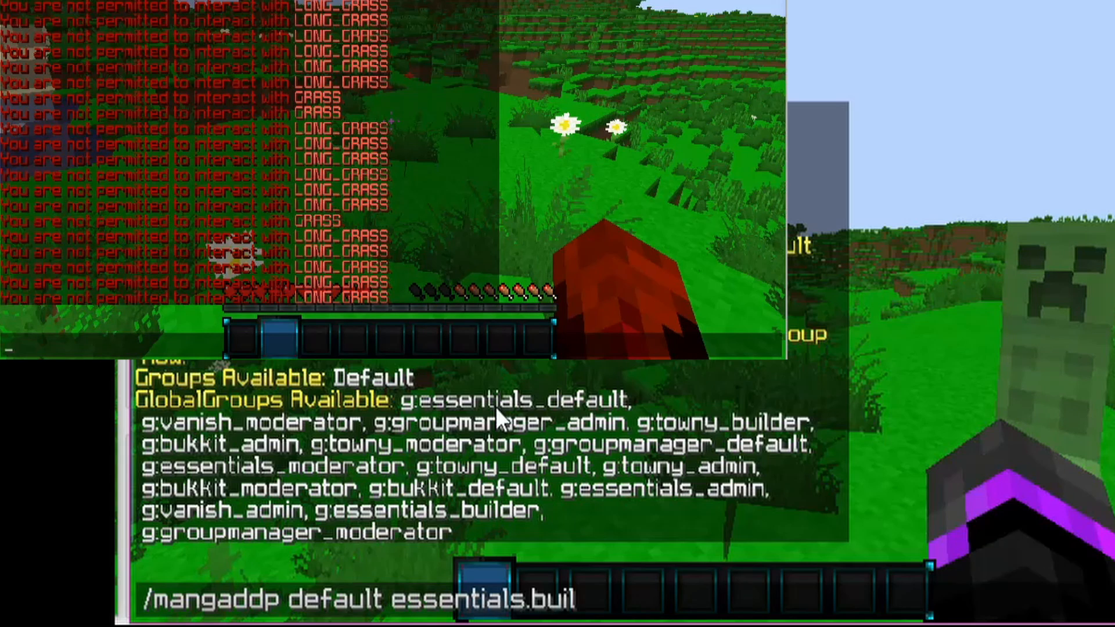
type("d")
key("Return")
Step: Test building as the second player by breaking grass and a dirt block, and place the dirt back in the ground
key("t")
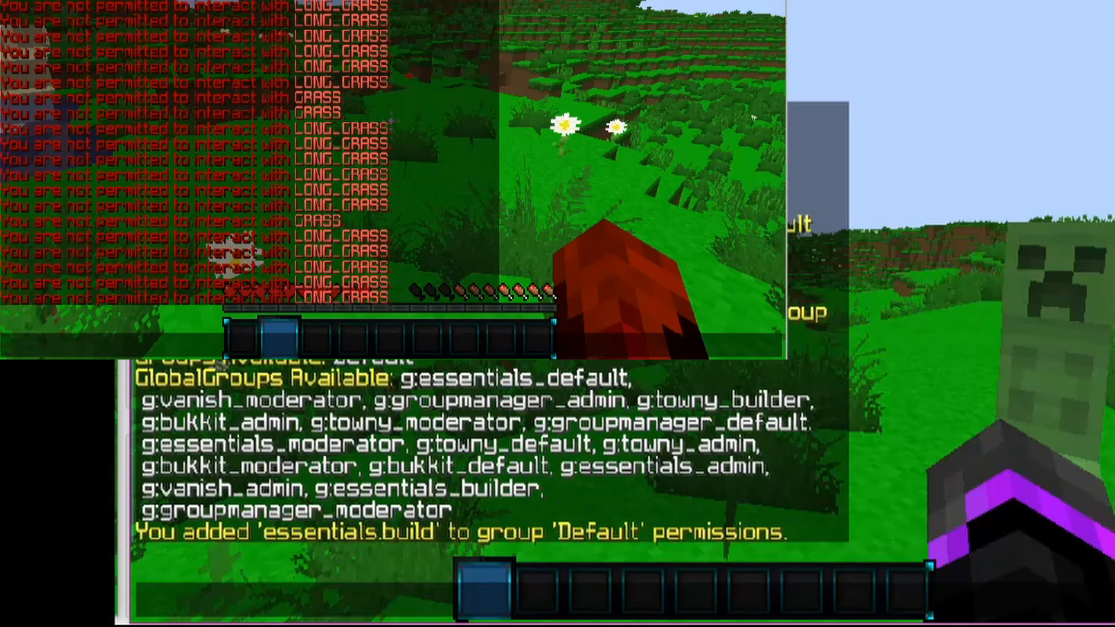
key("Escape")
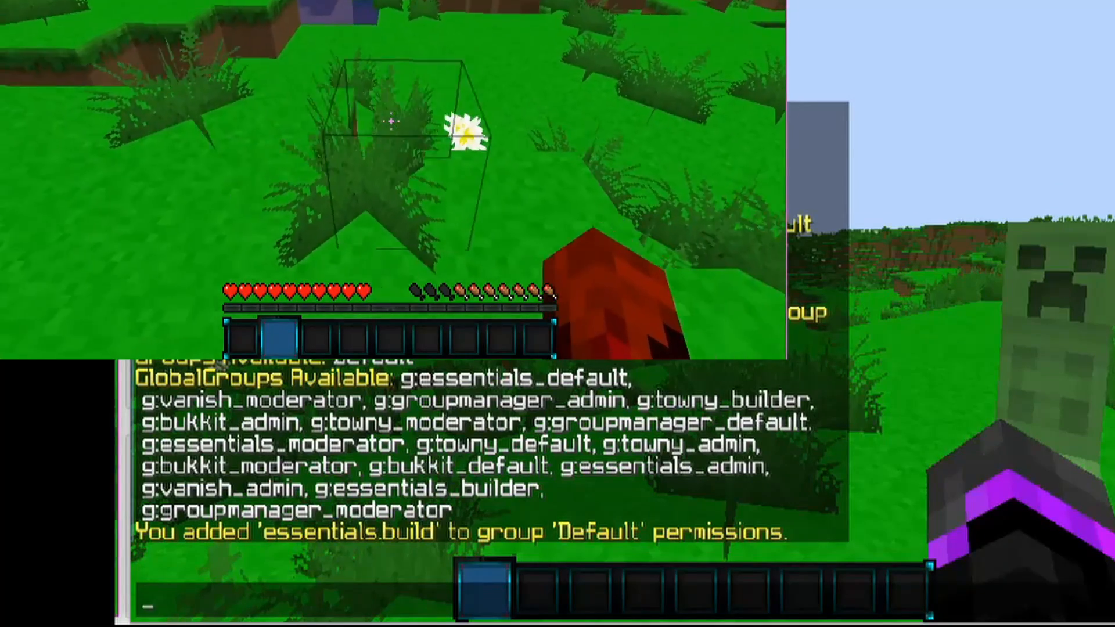
left_click(391, 122)
left_click(391, 121)
left_click(390, 122)
left_click(391, 121)
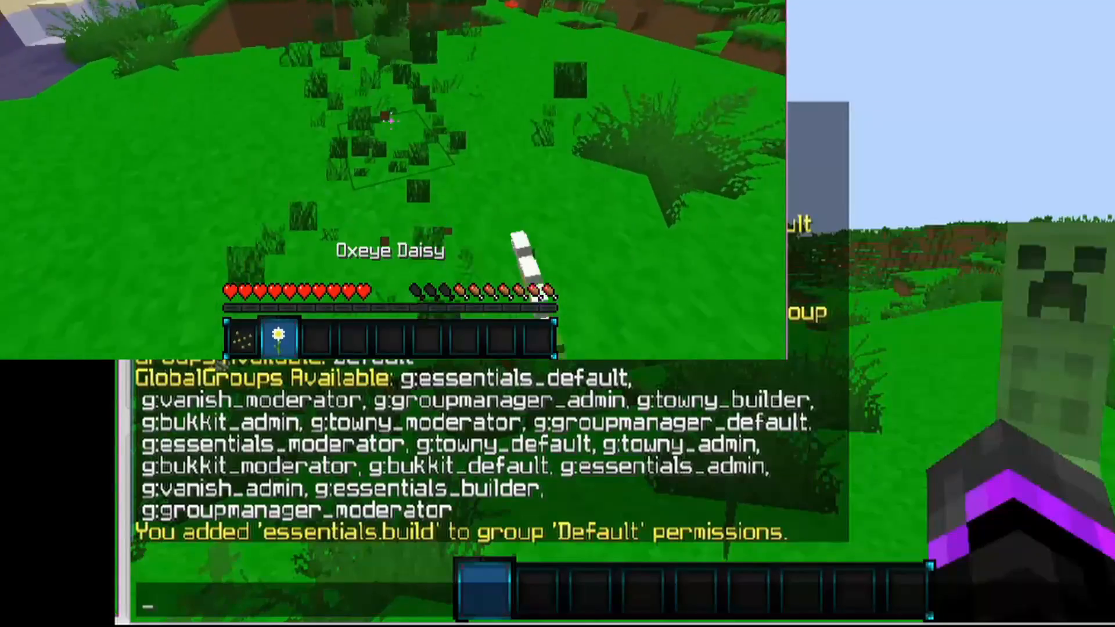
left_click(390, 122)
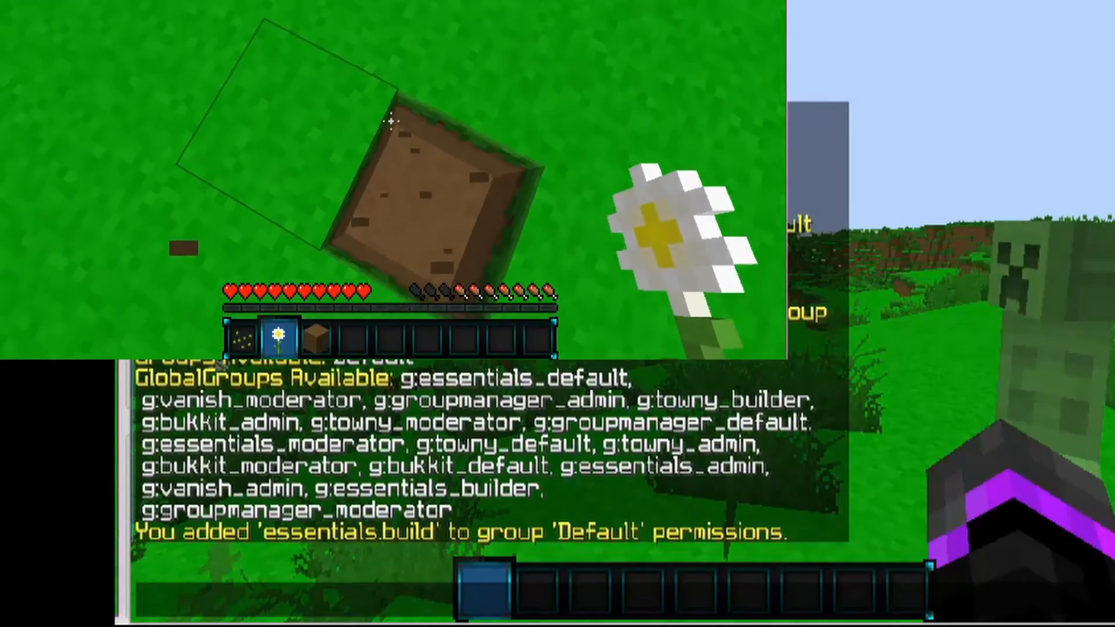
key("3")
right_click(391, 121)
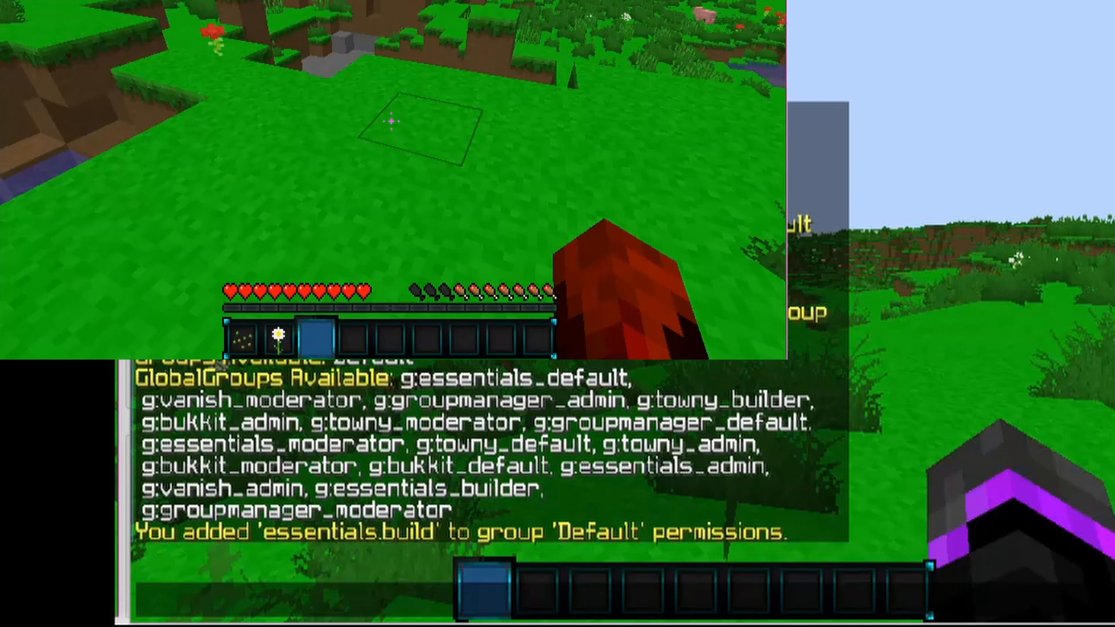
Step: Show the commands available to the second player with the /help command
key("t")
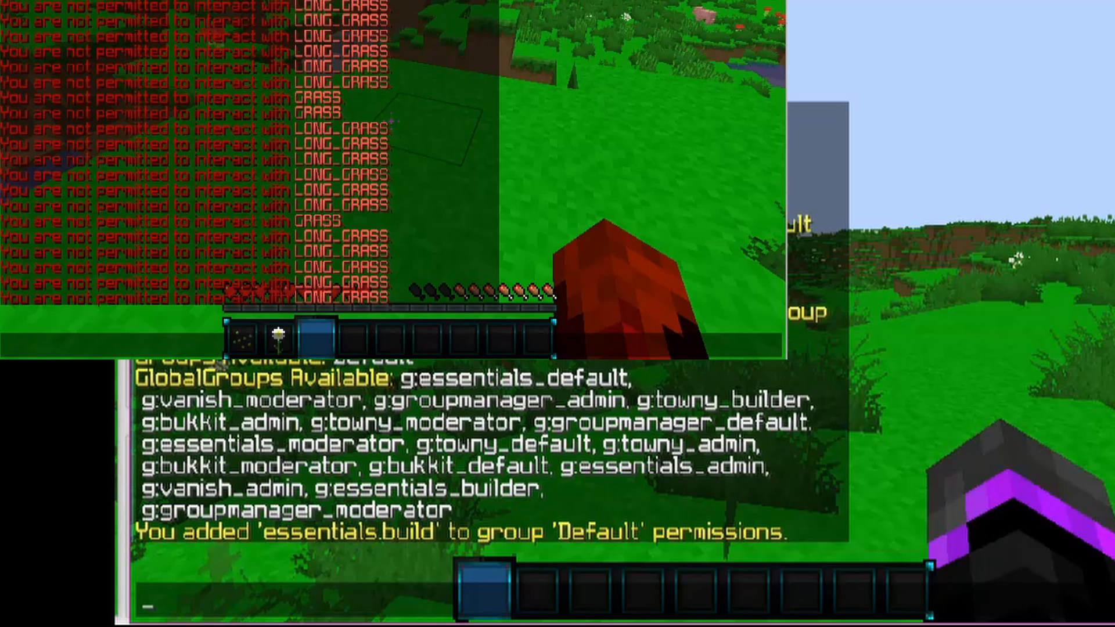
key("Escape")
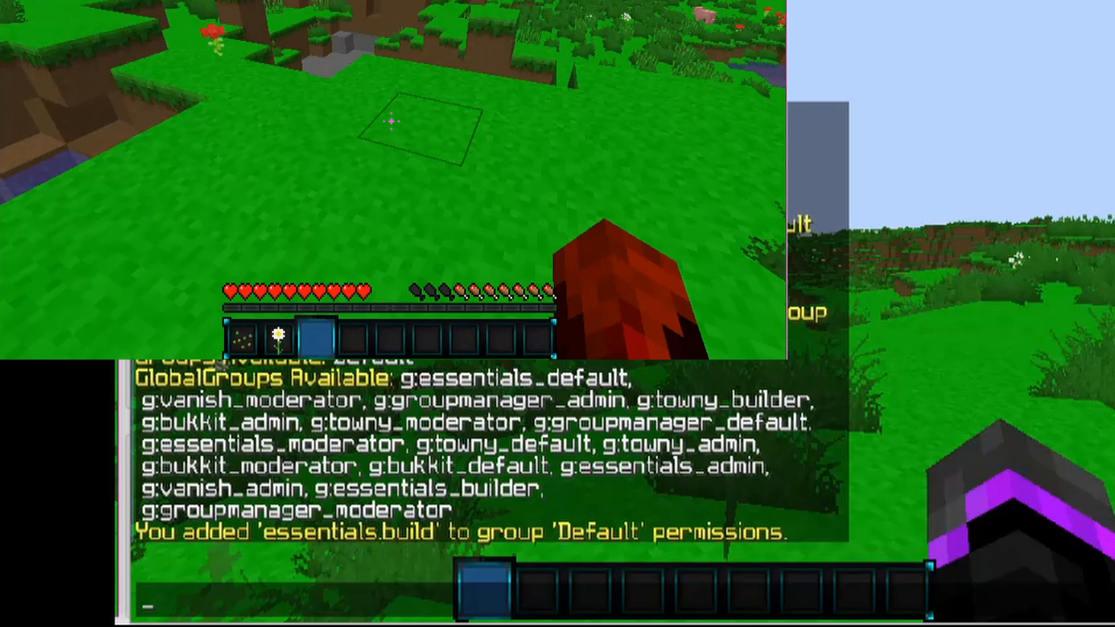
key("slash")
type("help")
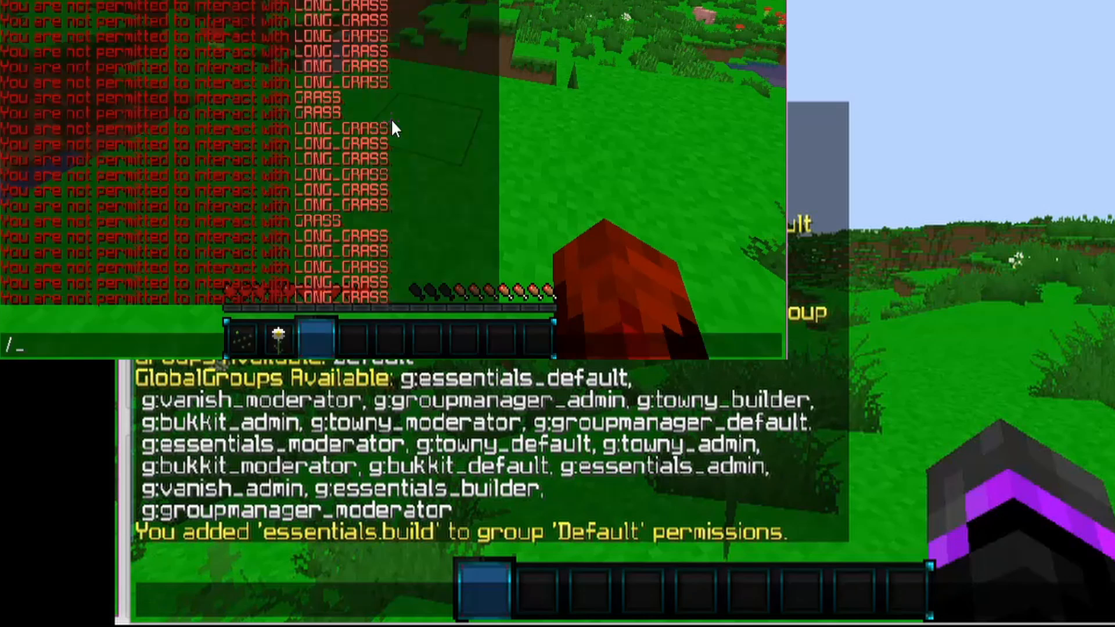
key("Return")
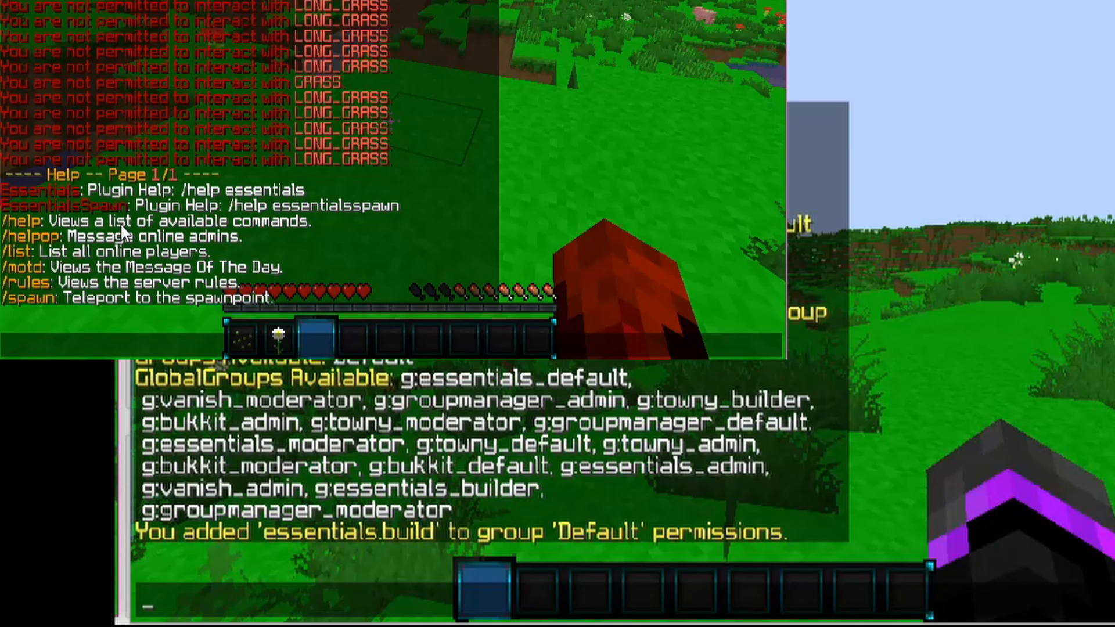
Step: Try to run the private message command /t as the second player
key("Escape")
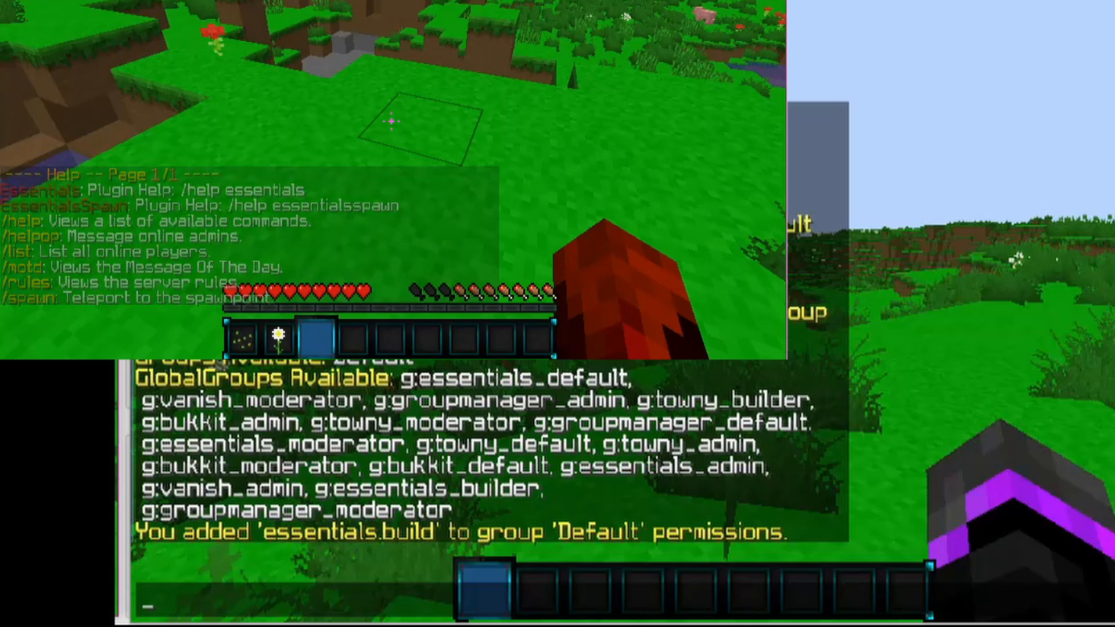
type("t")
type("/")
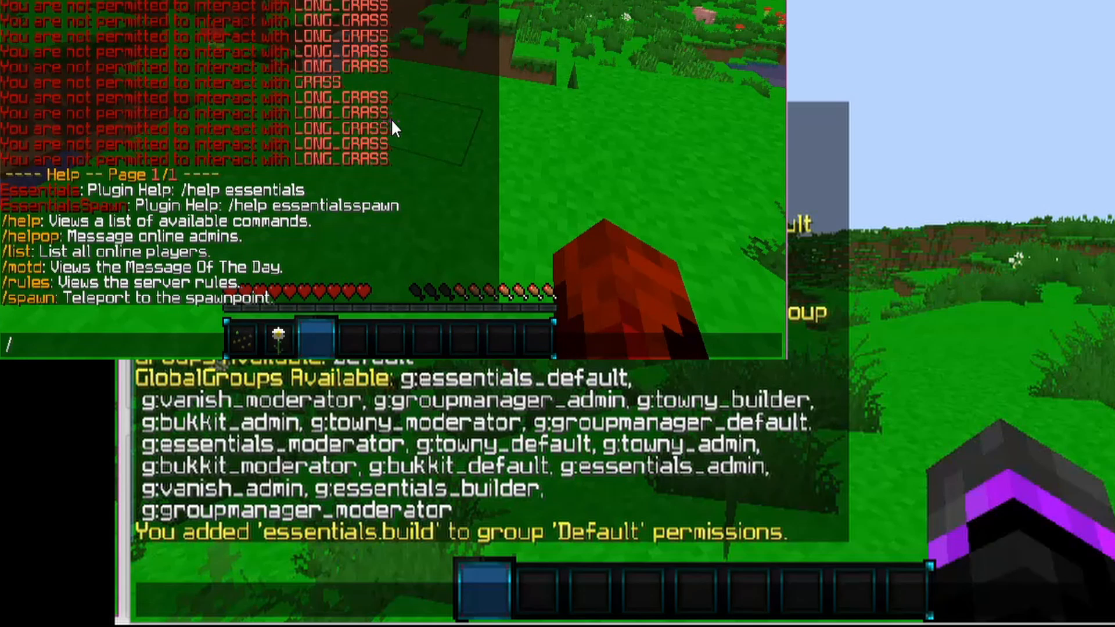
key("Return")
key("t")
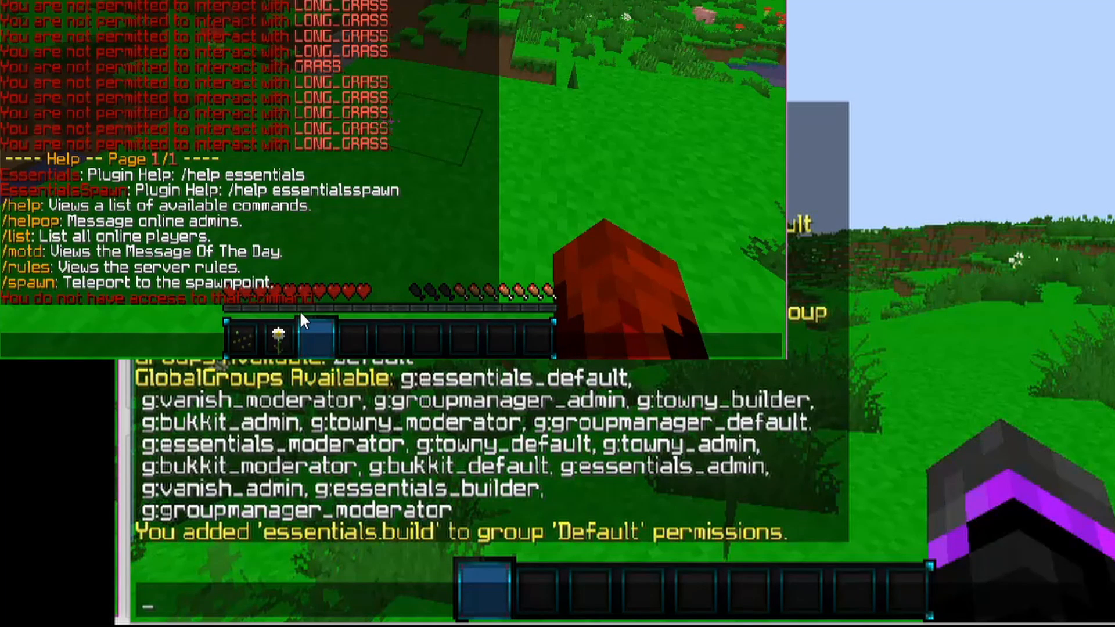
type("/t")
key("Return")
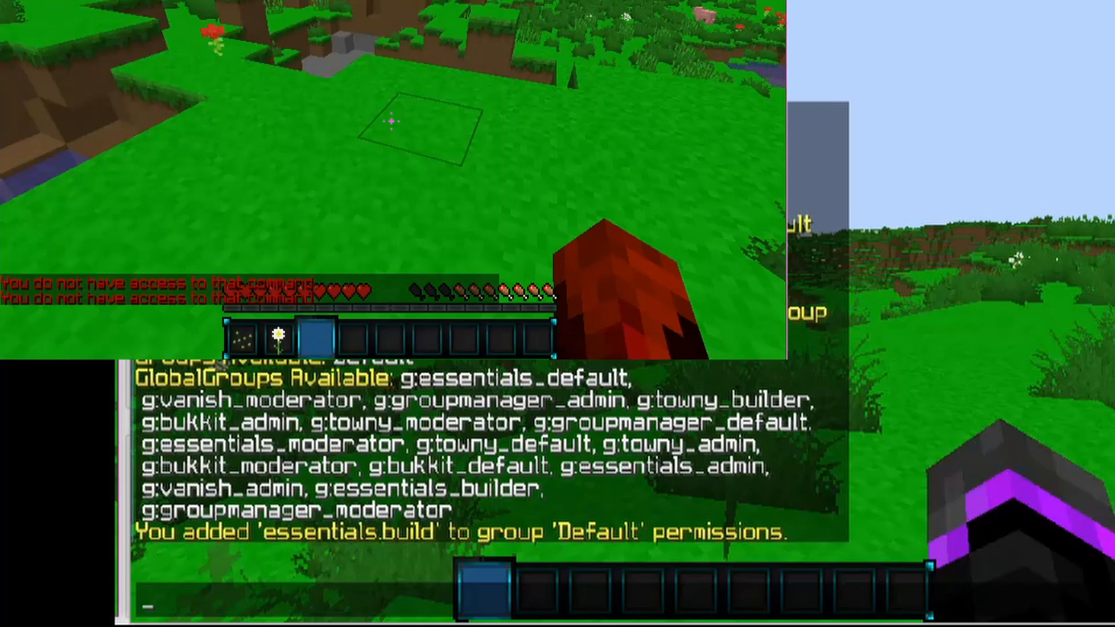
Step: Enter /mangaddp default essentials.msg in the administrator's chat to give the Default group the message permission
key("t")
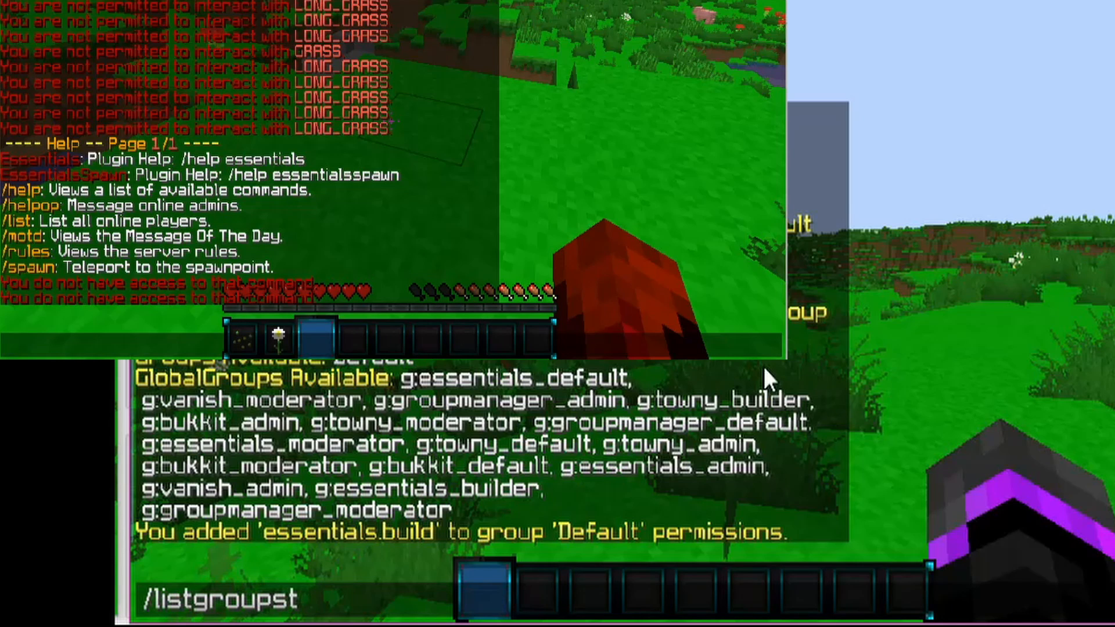
key("BackSpace")
key("BackSpace")
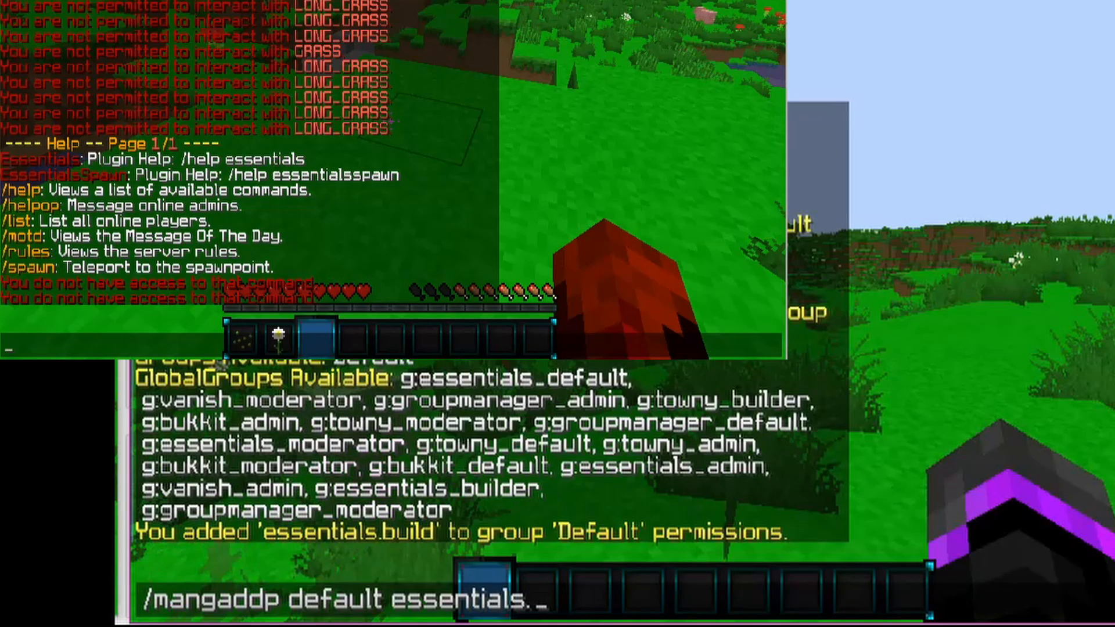
type("msg")
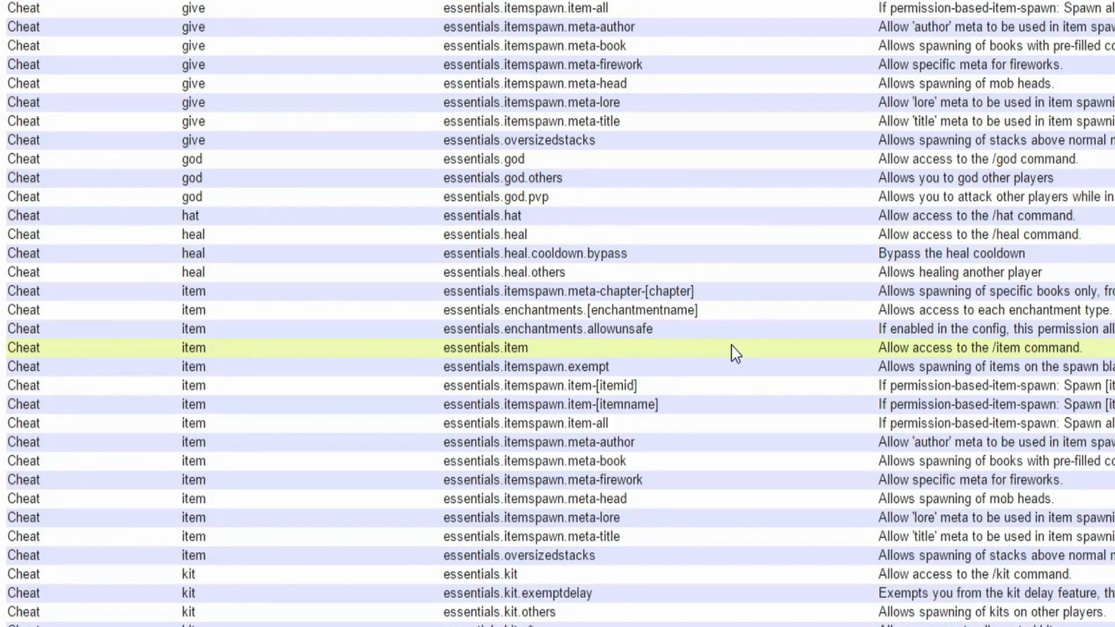
Step: Switch to the Essentials permissions web page and look up the essentials.time and essentials.msg nodes in the table
scroll(697, 267, "up", 5)
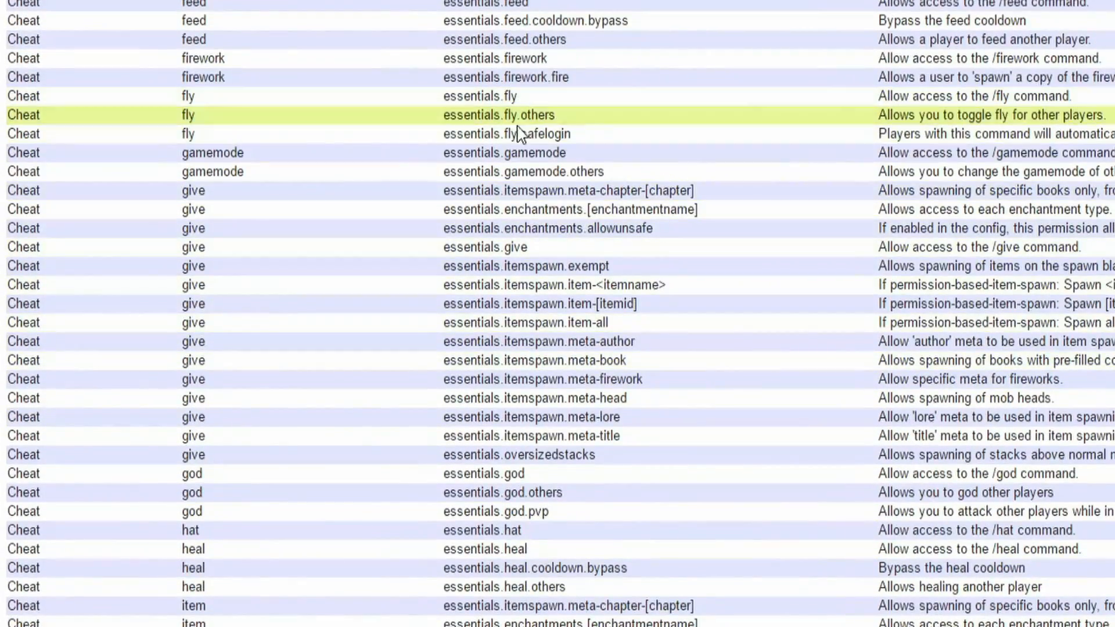
scroll(626, 377, "down", 15)
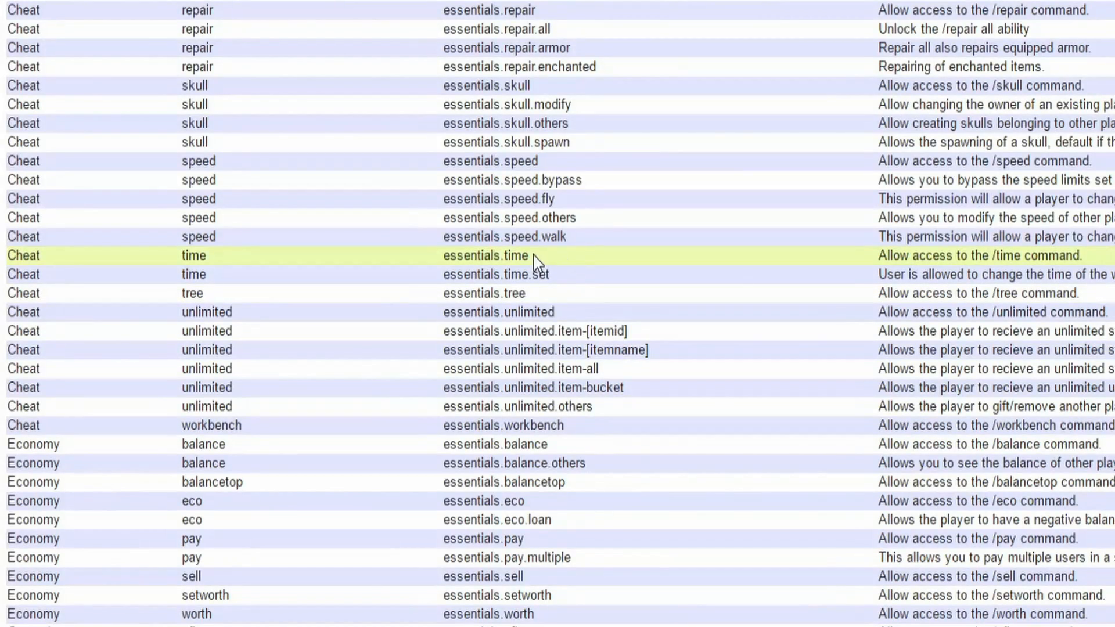
left_click_drag(530, 258, 445, 256)
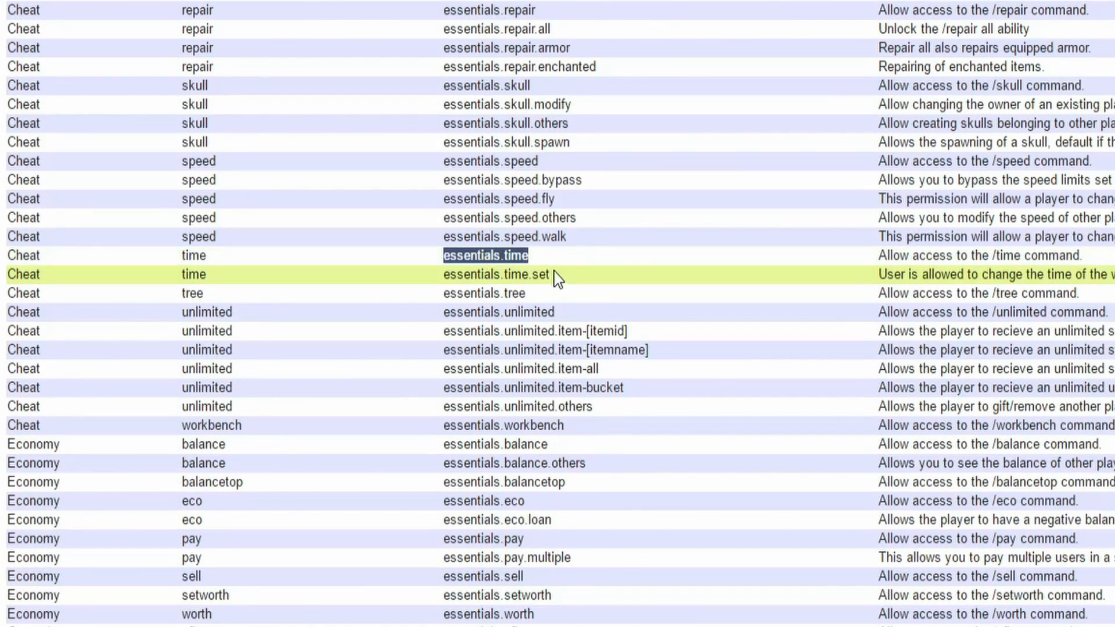
scroll(639, 429, "down", 2)
scroll(641, 441, "down", 10)
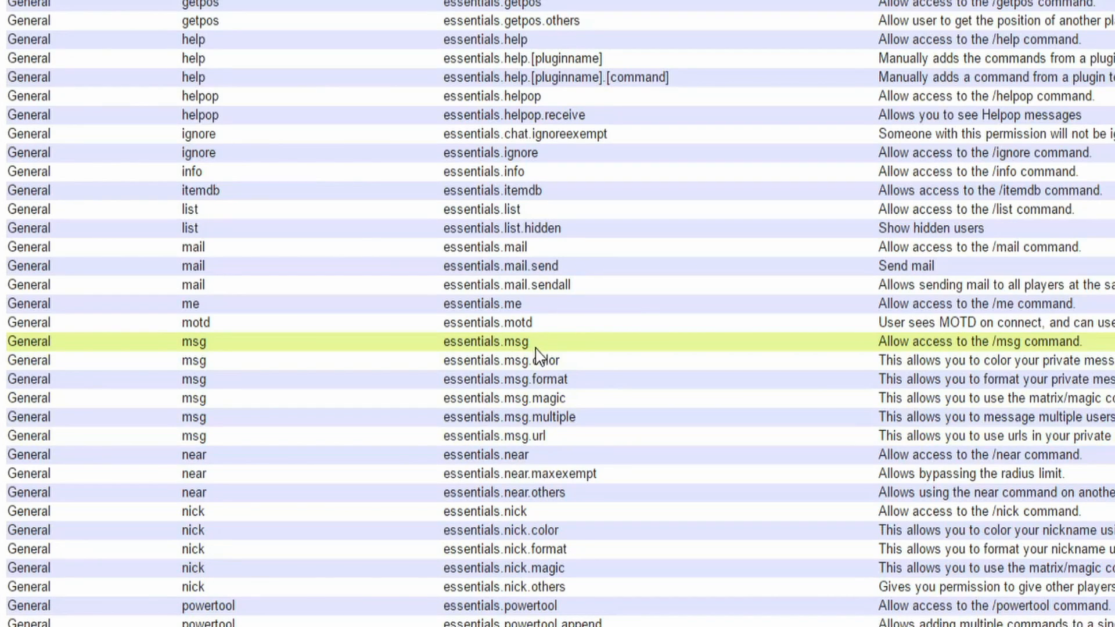
left_click_drag(529, 344, 441, 346)
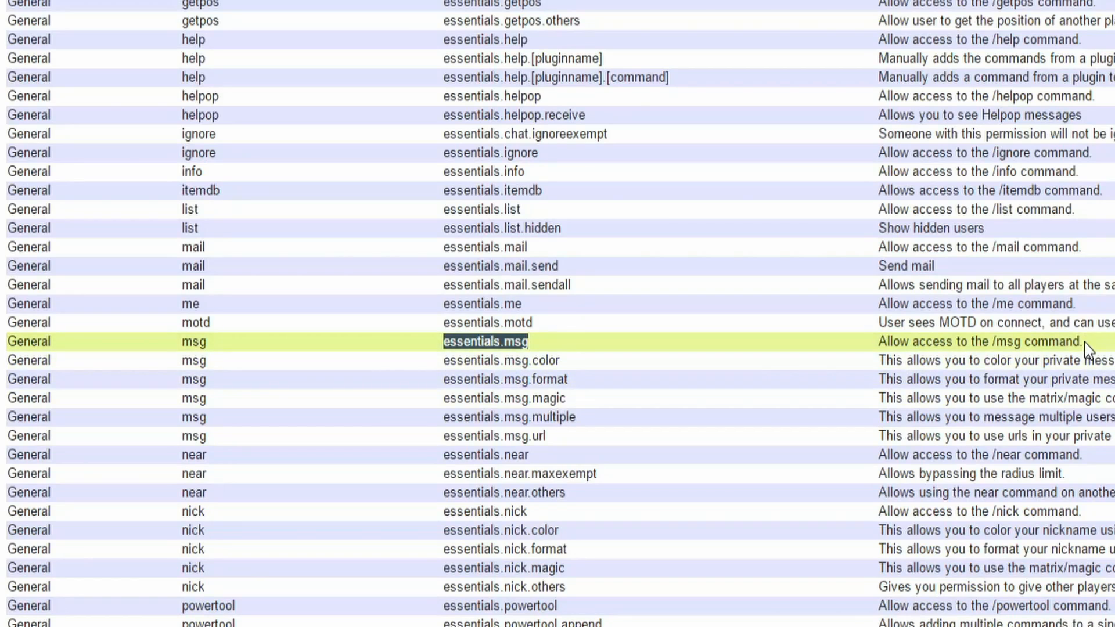
Step: Switch from the permissions page back to the administrator's Minecraft window and run the prepared /mangaddp default essentials.msg command
left_click_drag(1083, 342, 890, 343)
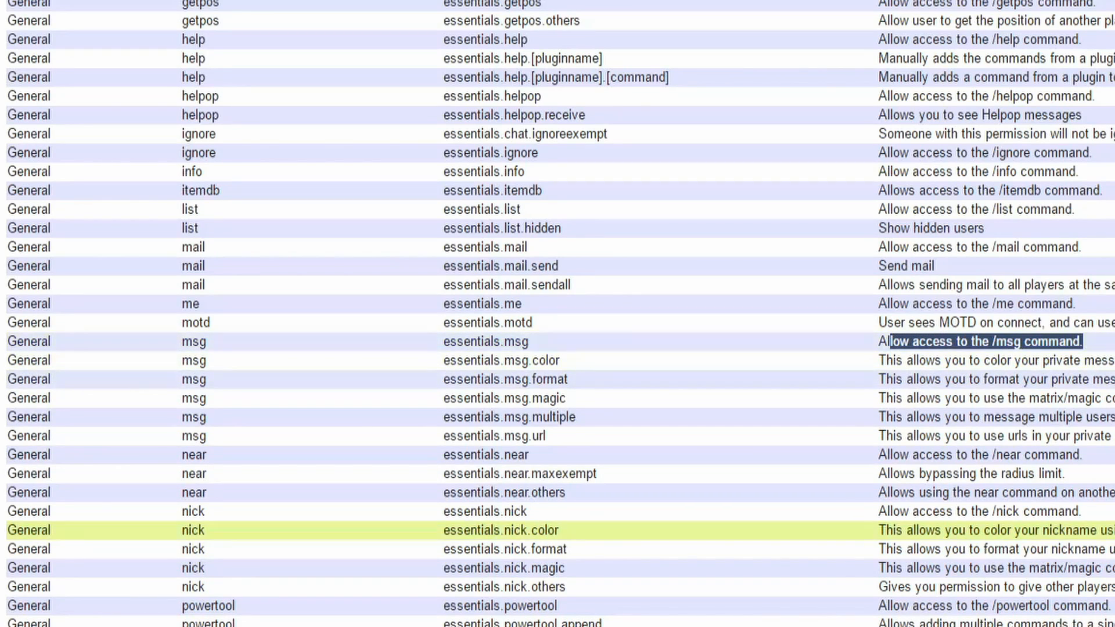
key("alt+Tab")
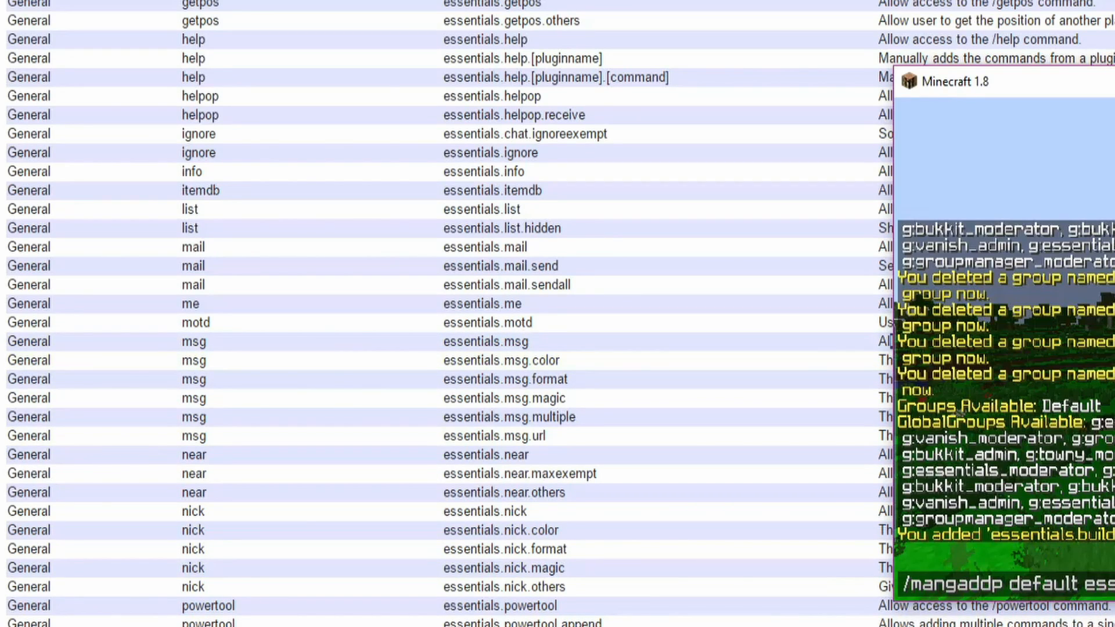
key("alt+Tab")
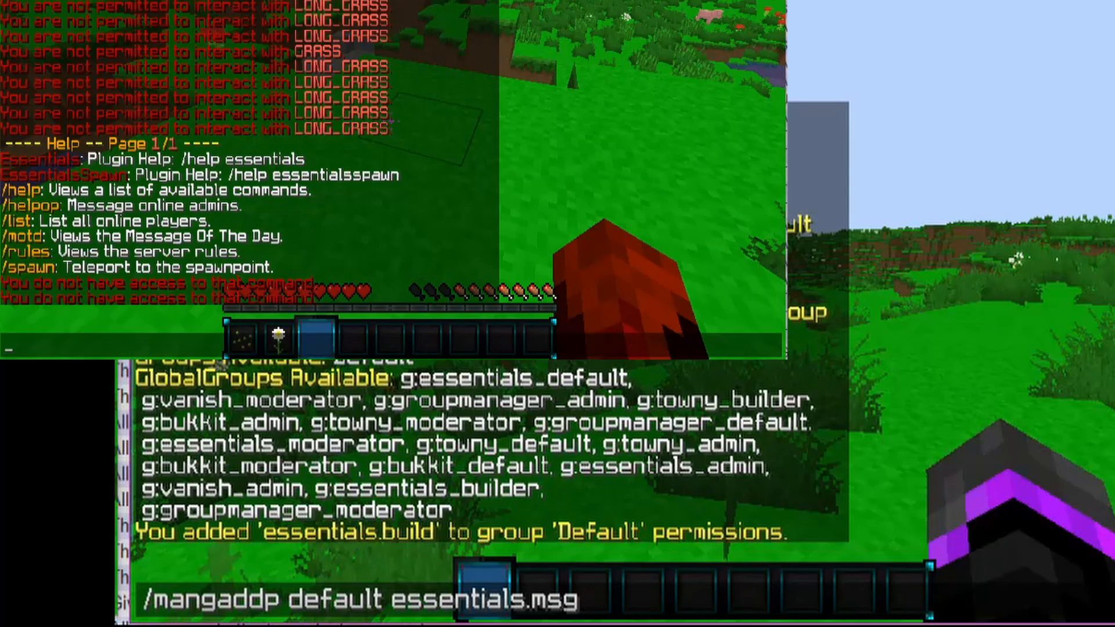
key("Return")
key("t")
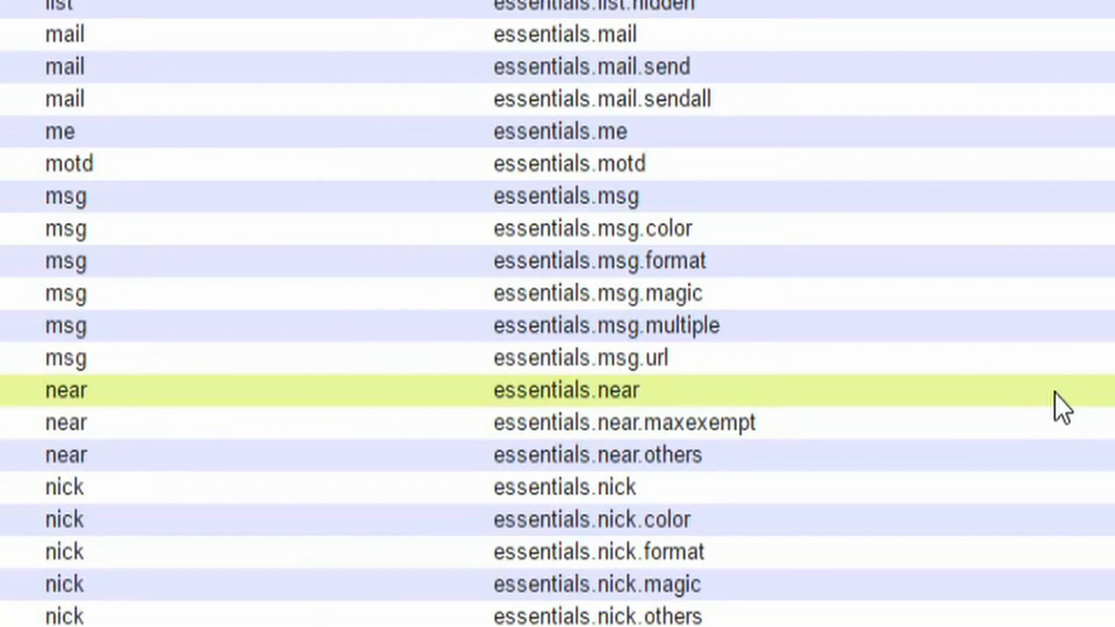
Step: Search the Essentials permissions web page for tpa and copy the essentials.tpa node
scroll(1054, 392, "down", 15)
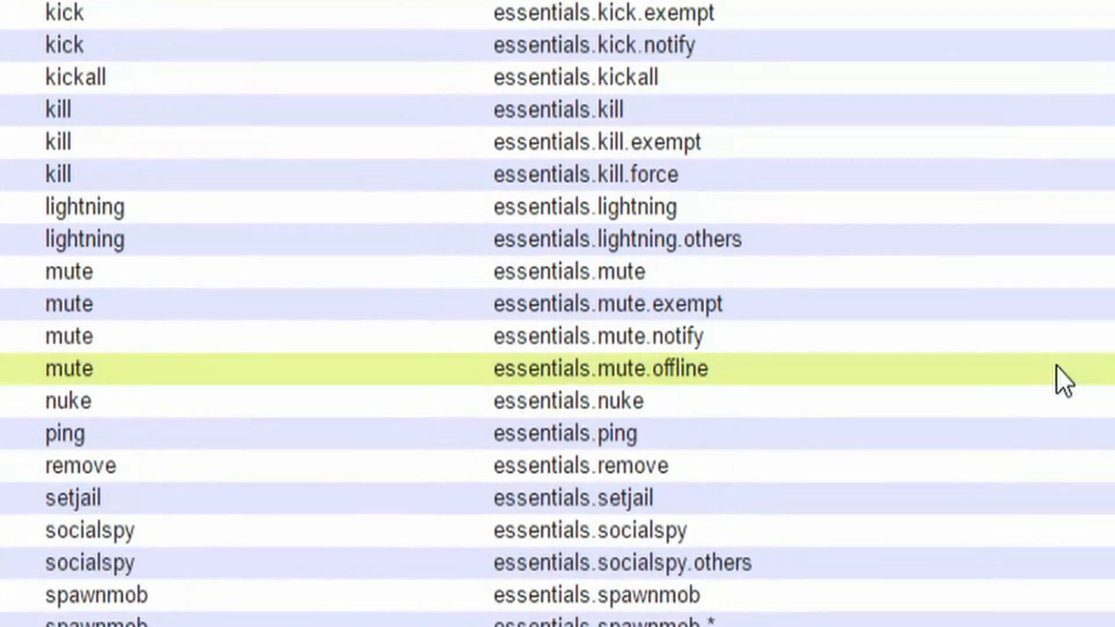
key("ctrl+f")
type("tpa")
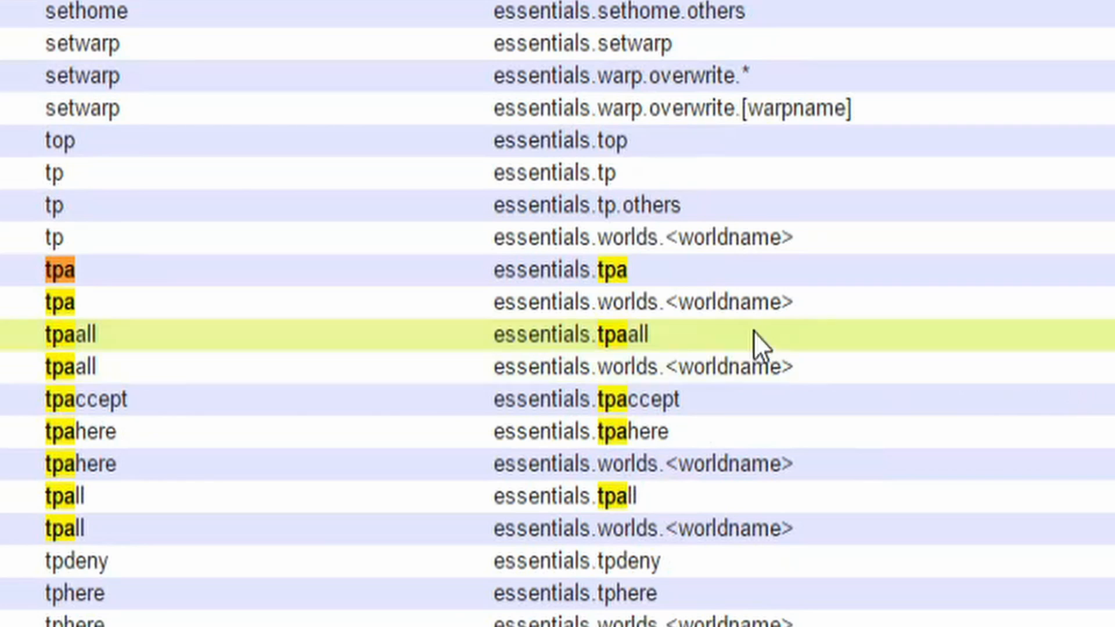
left_click_drag(634, 276, 490, 273)
key("ctrl+c")
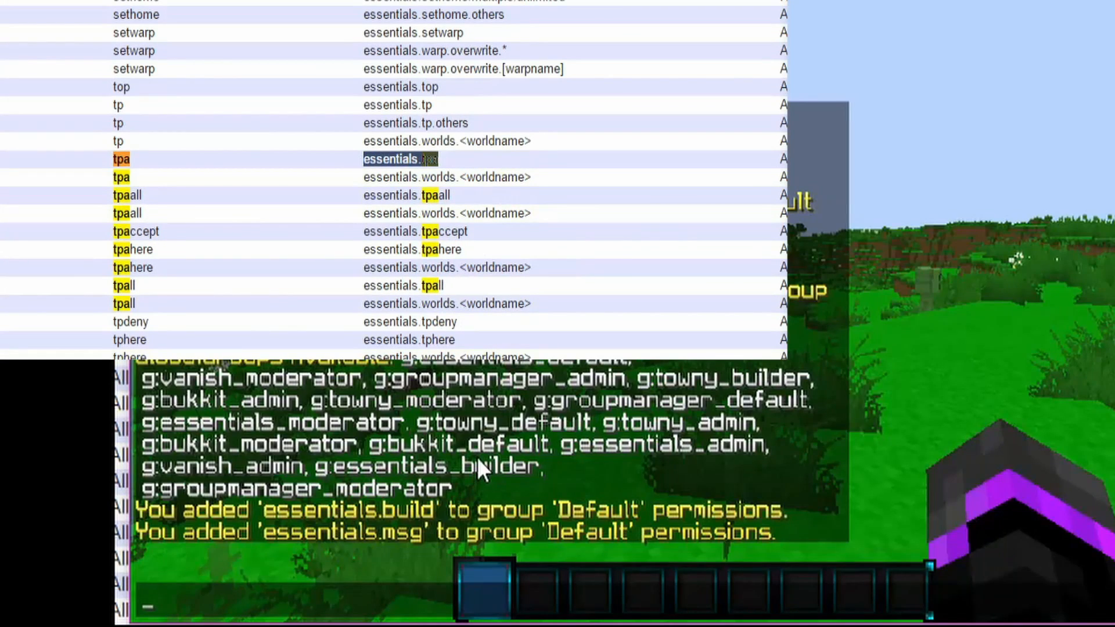
Step: Give the Default group the teleport request permission by running /mangaddp default essentials.tpa in the administrator's chat
key("Up")
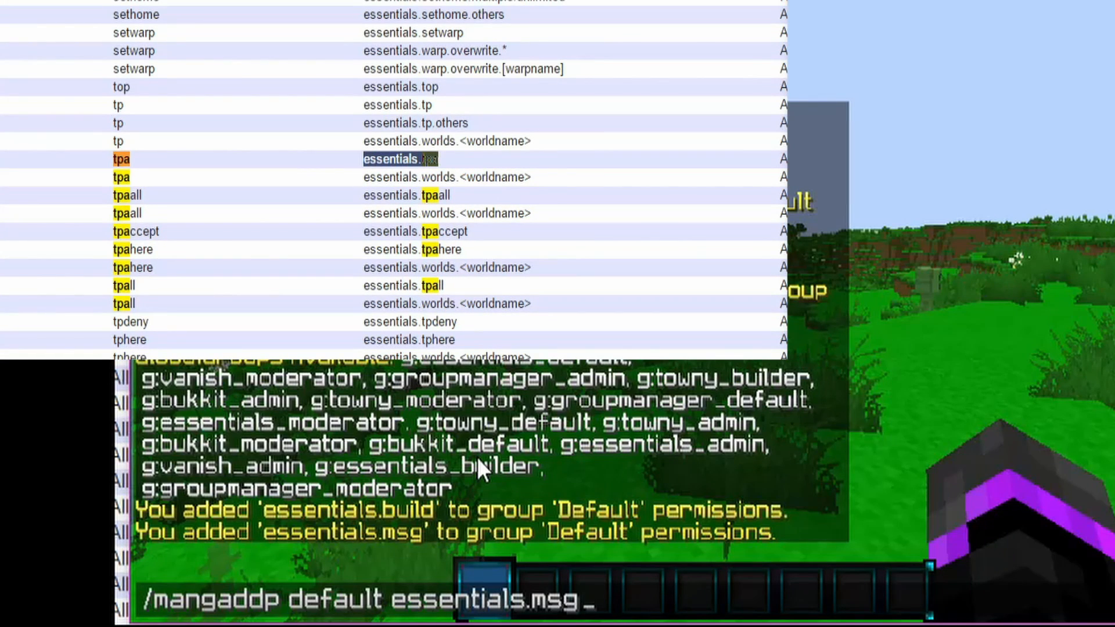
key("ctrl+shift+Left")
key("ctrl+v")
key("Return")
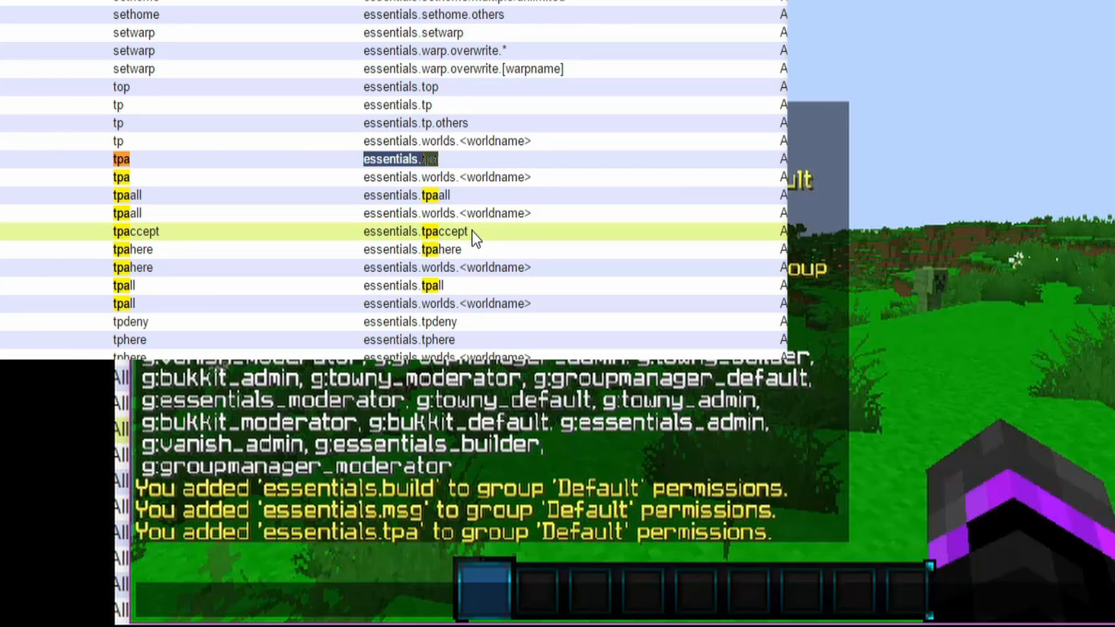
Step: Send a teleport request from the administrator to the second player with the /tpa command
left_click(430, 625)
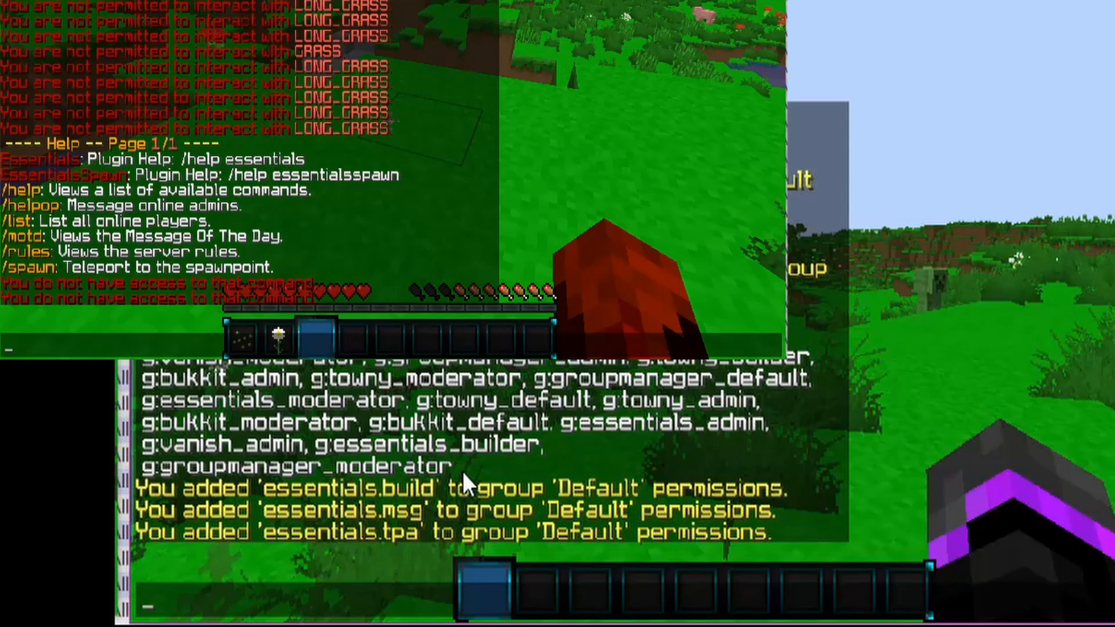
type("/tpa")
key("Tab")
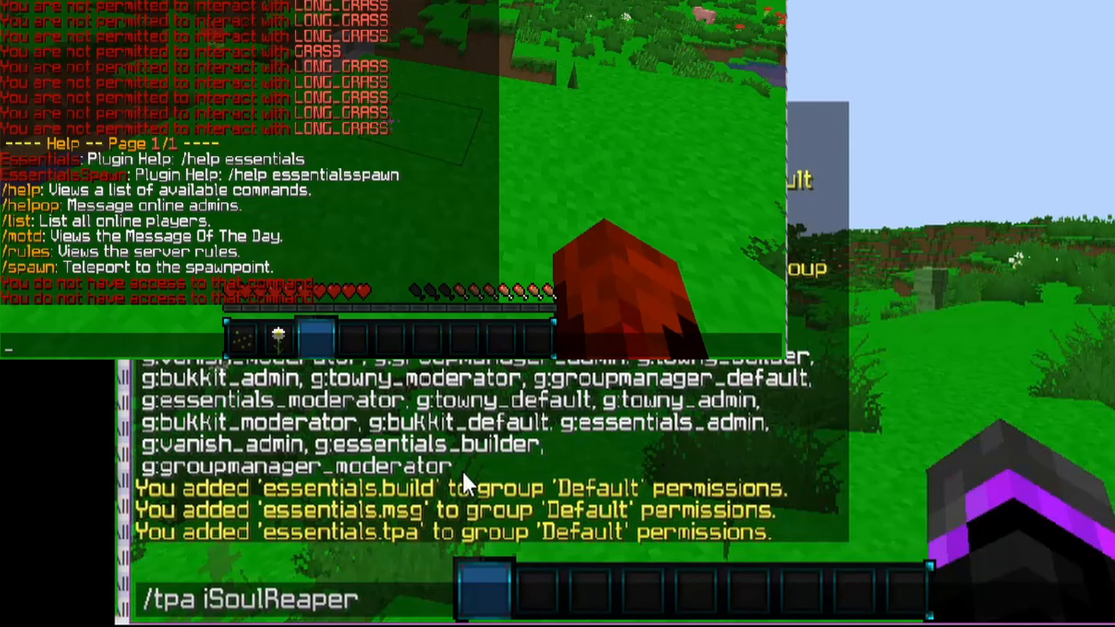
key("Return")
Step: Try to accept the teleport request as the second player with the /tpaccept command
left_click(525, 175)
type("/")
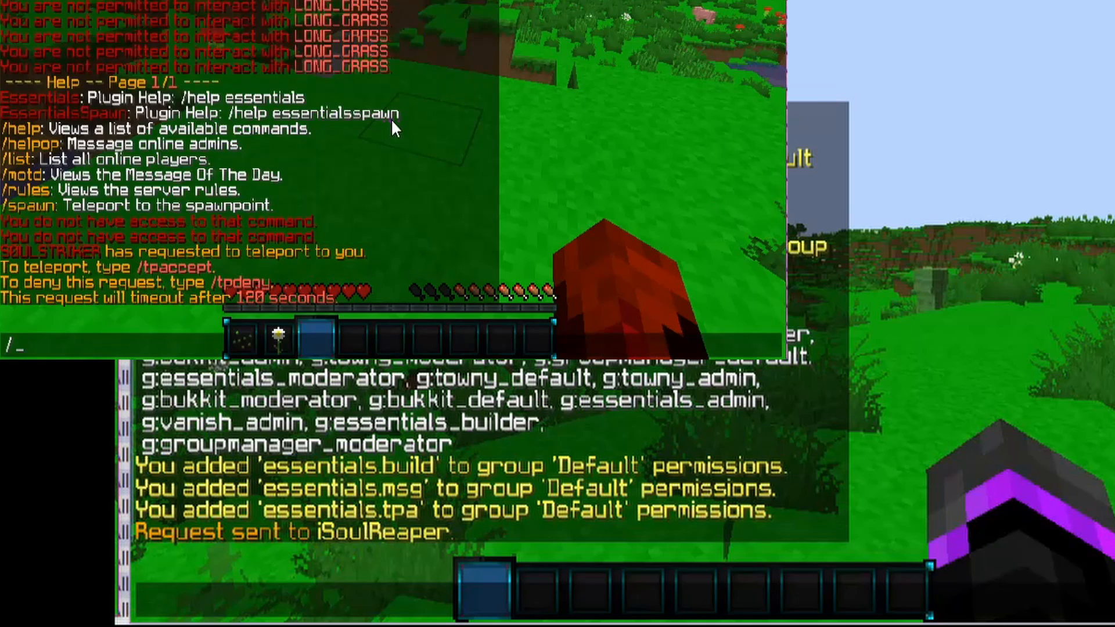
type("tpaccept")
key("Return")
key("t")
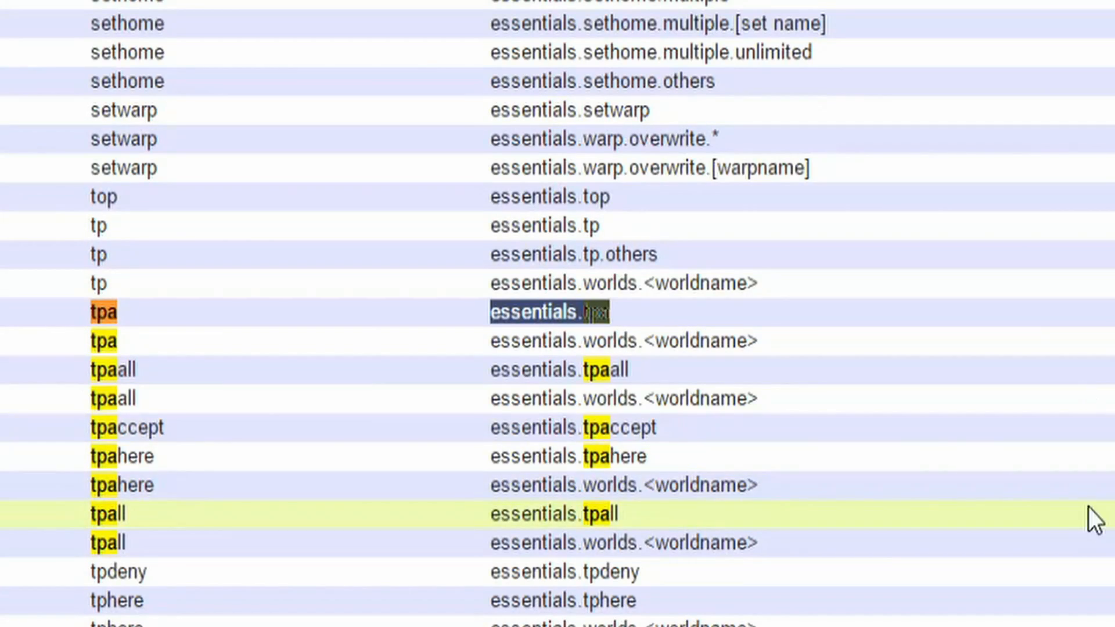
Step: Copy the essentials.tpaccept node from the permissions page and add it to the Default group with /mangaddp in the administrator's chat
left_click_drag(668, 422, 489, 428)
key("ctrl+c")
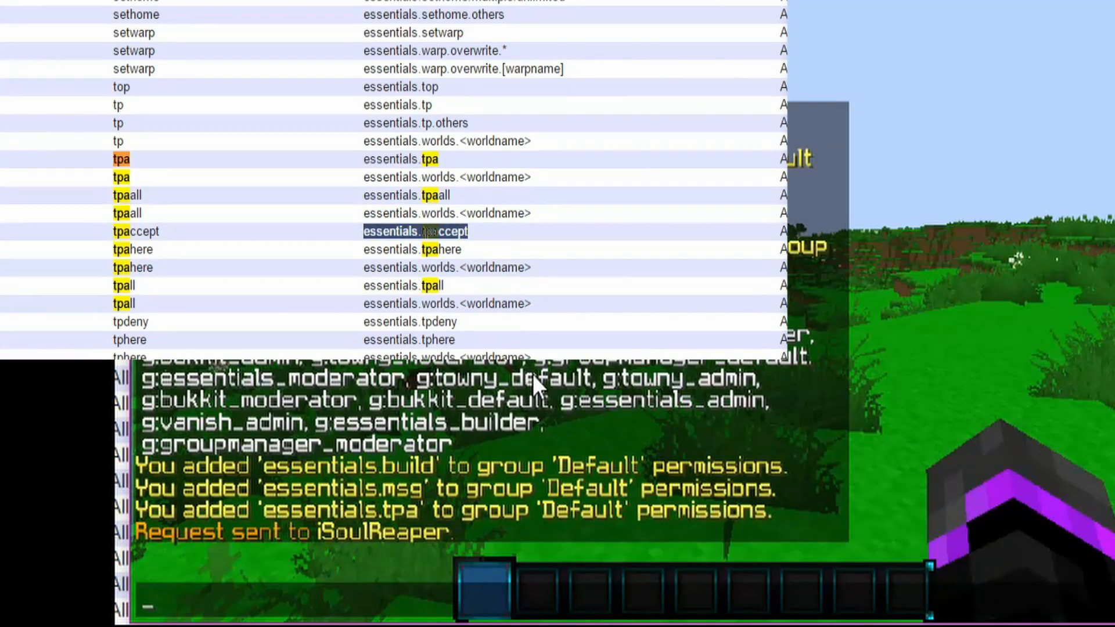
key("Up")
key("Up")
key("ctrl+shift+Left")
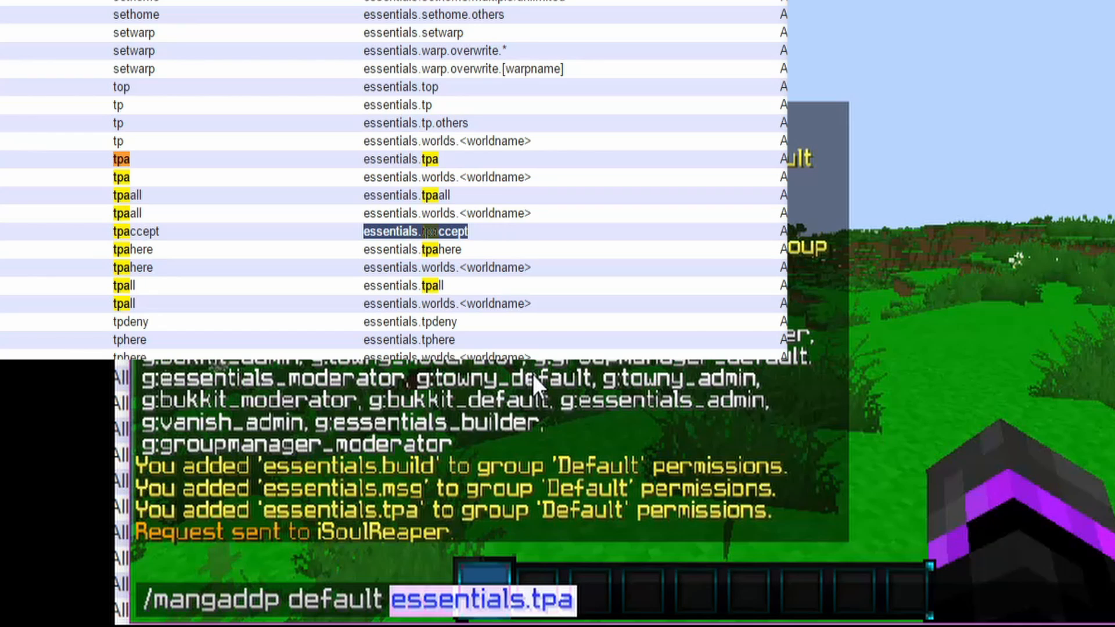
key("ctrl+v")
key("Return")
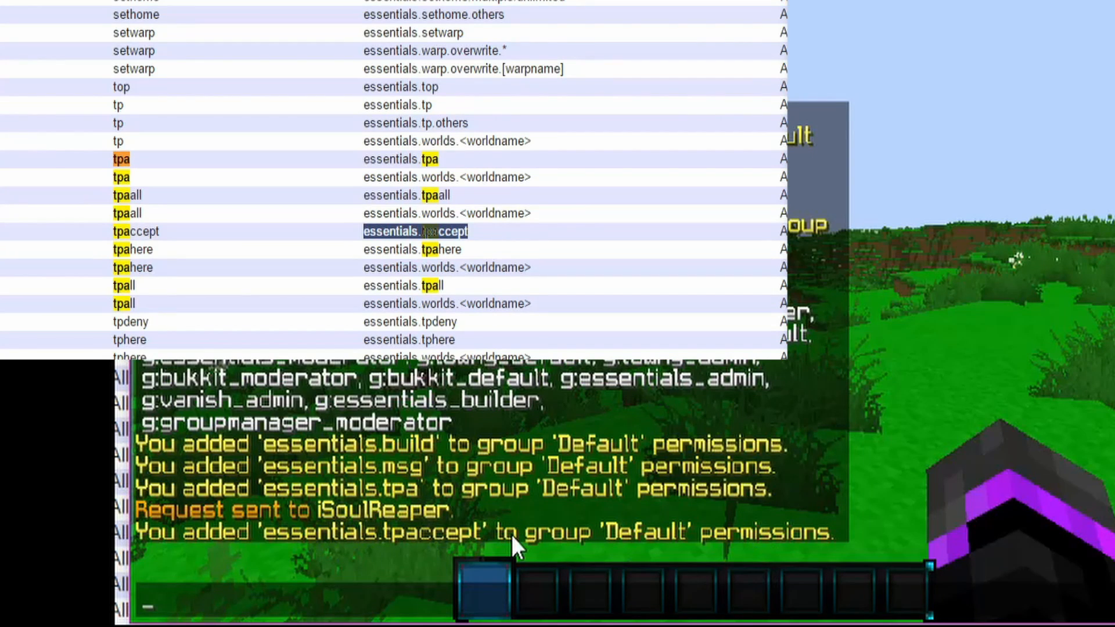
Step: Reuse the previous administrator command to add the essentials.tpadeny permission to the Default group
key("Up")
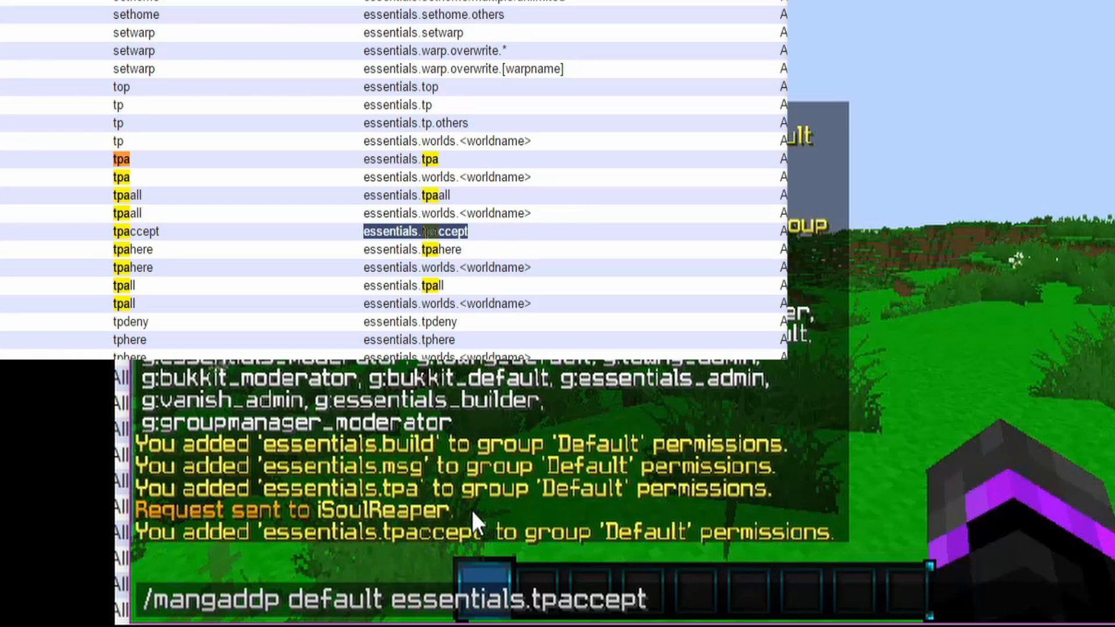
key("BackSpace")
key("BackSpace")
key("BackSpace")
key("BackSpace")
key("BackSpace")
key("BackSpace")
key("BackSpace")
key("BackSpace")
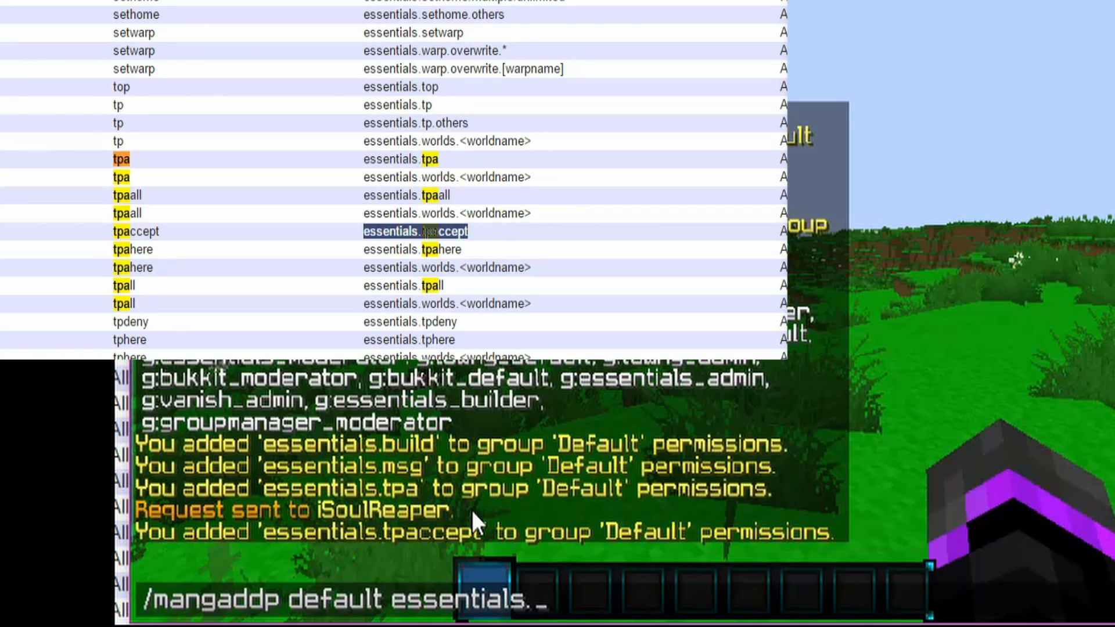
type("tpde")
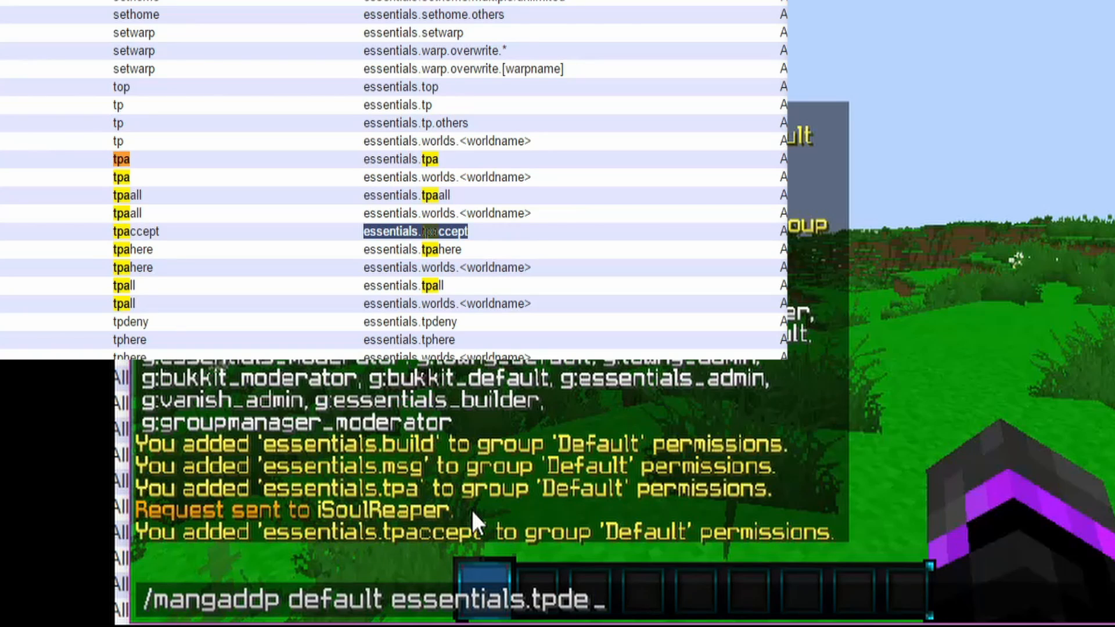
key("BackSpace")
key("BackSpace")
type("adeny")
key("Return")
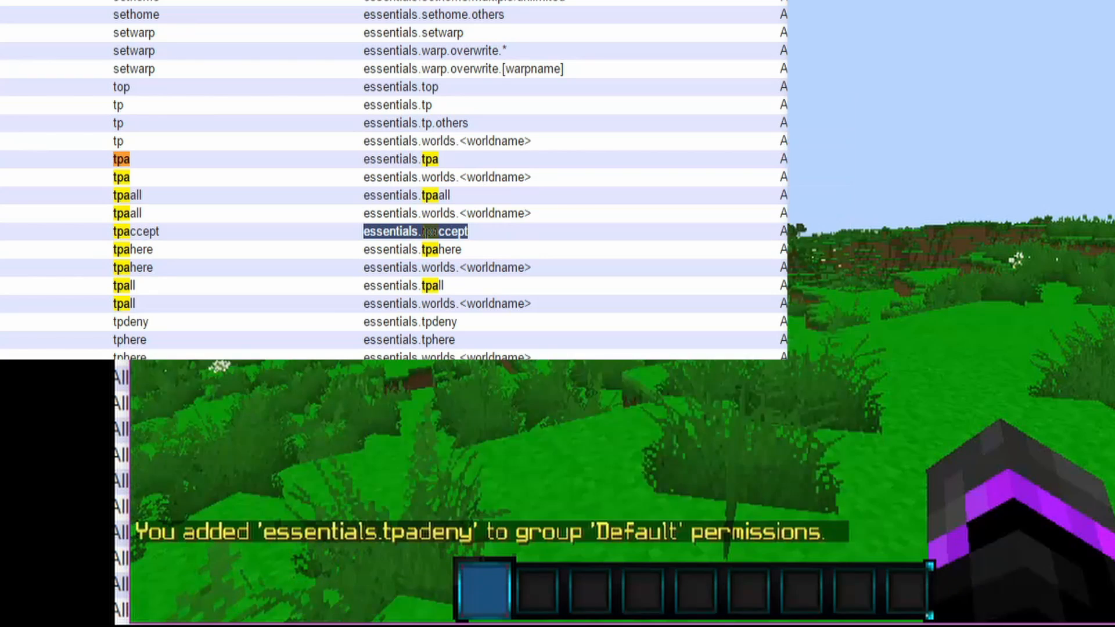
Step: Save the permission changes by running /mansave in the administrator's chat
key("t")
key("alt+Tab")
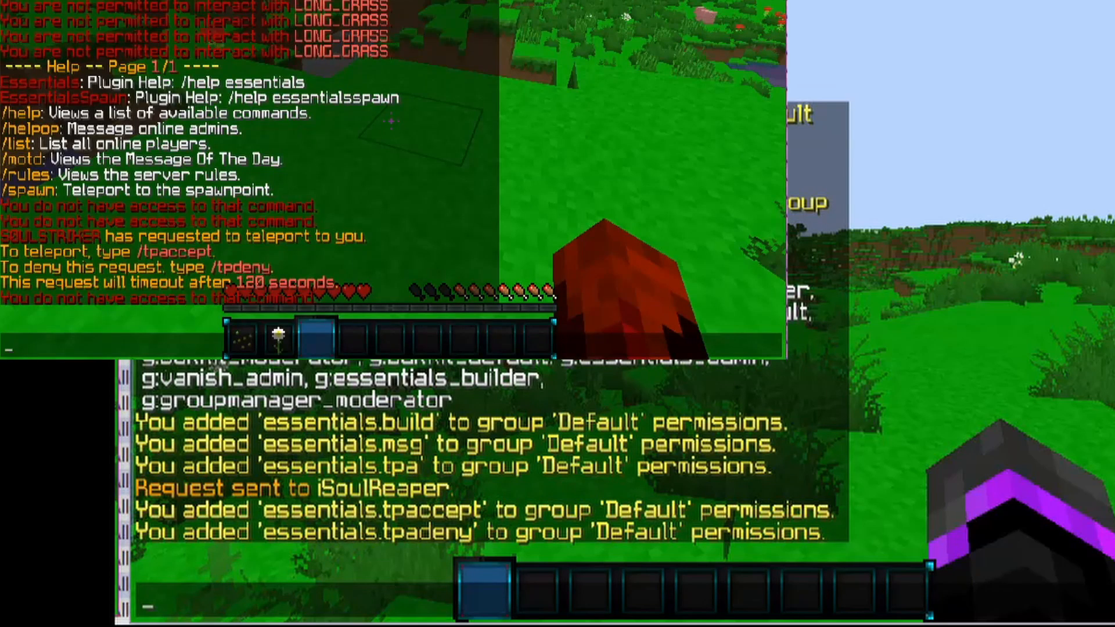
left_click(688, 418)
key("Escape")
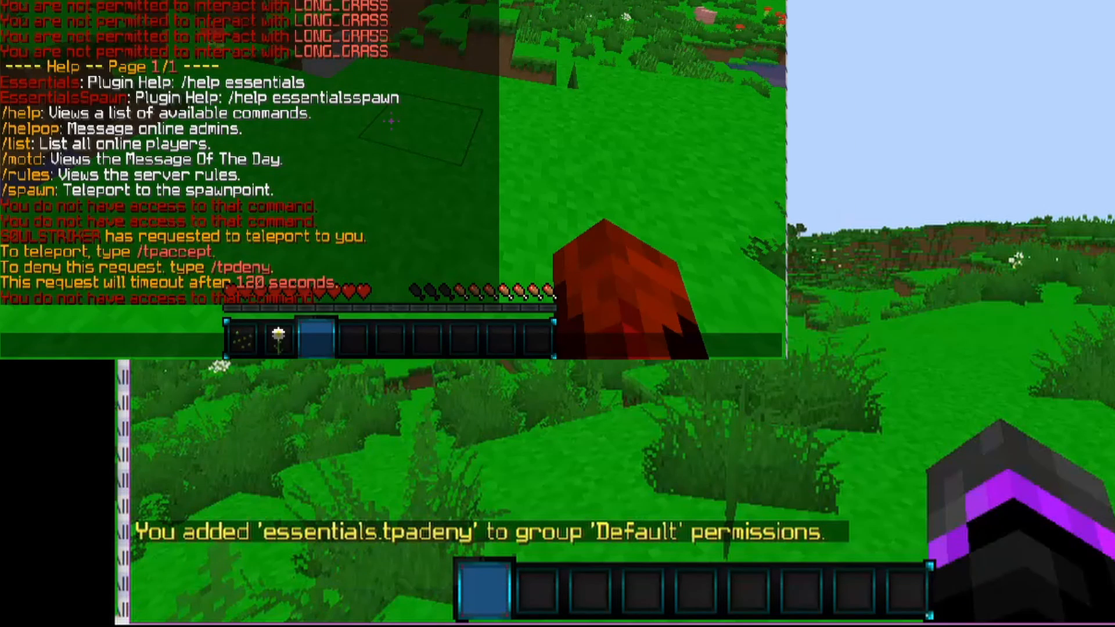
key("slash")
type("mansave")
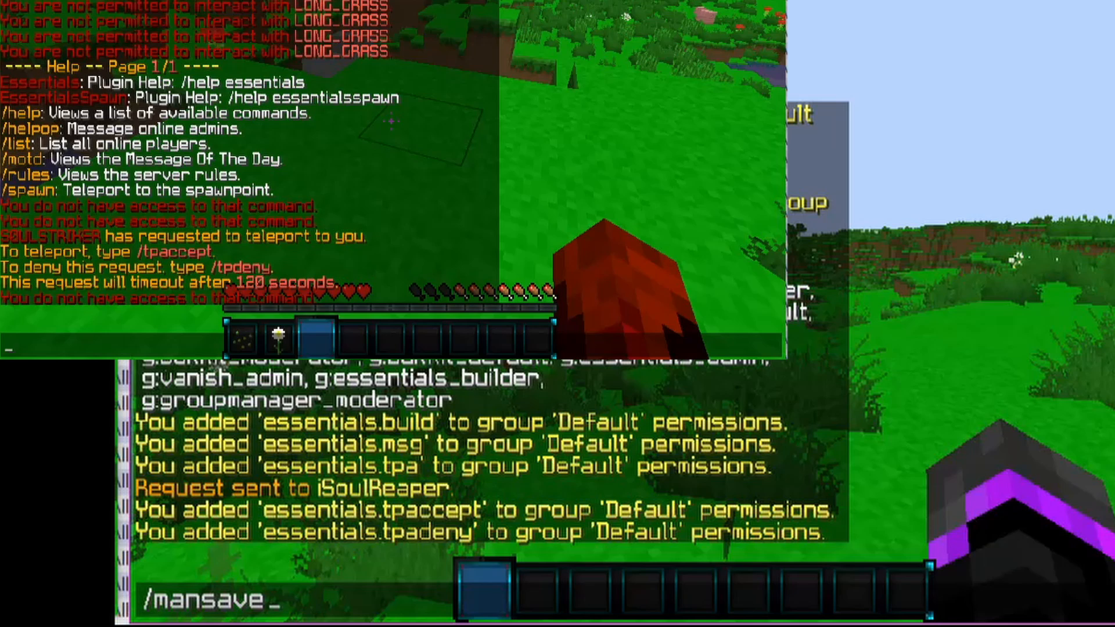
key("Return")
key("t")
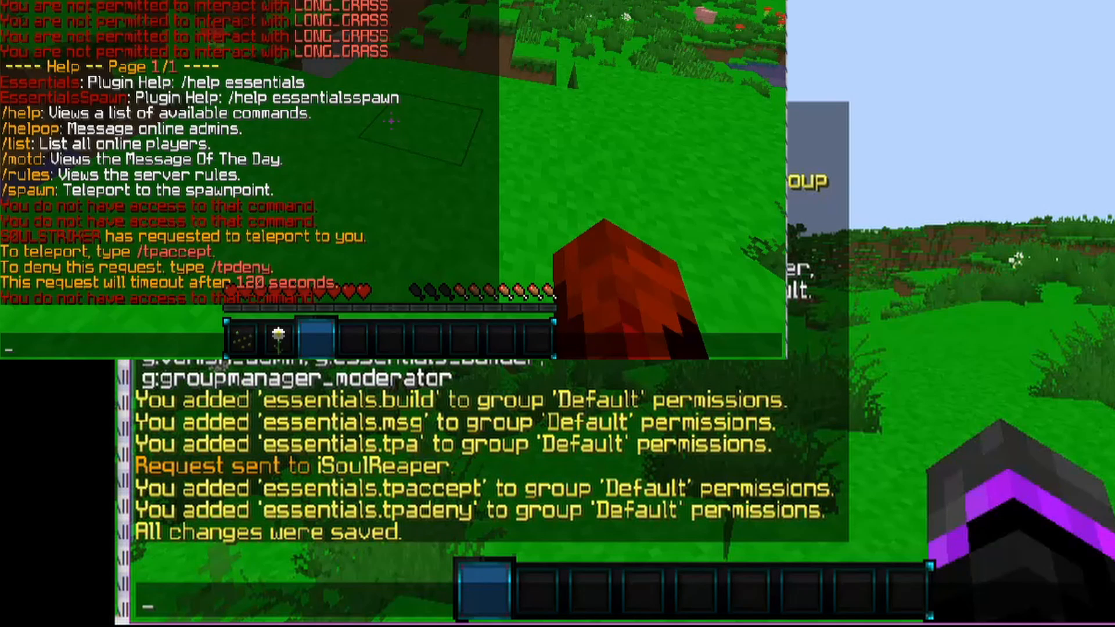
Step: Send the test chat message asdf as the second player
key("Escape")
type("t")
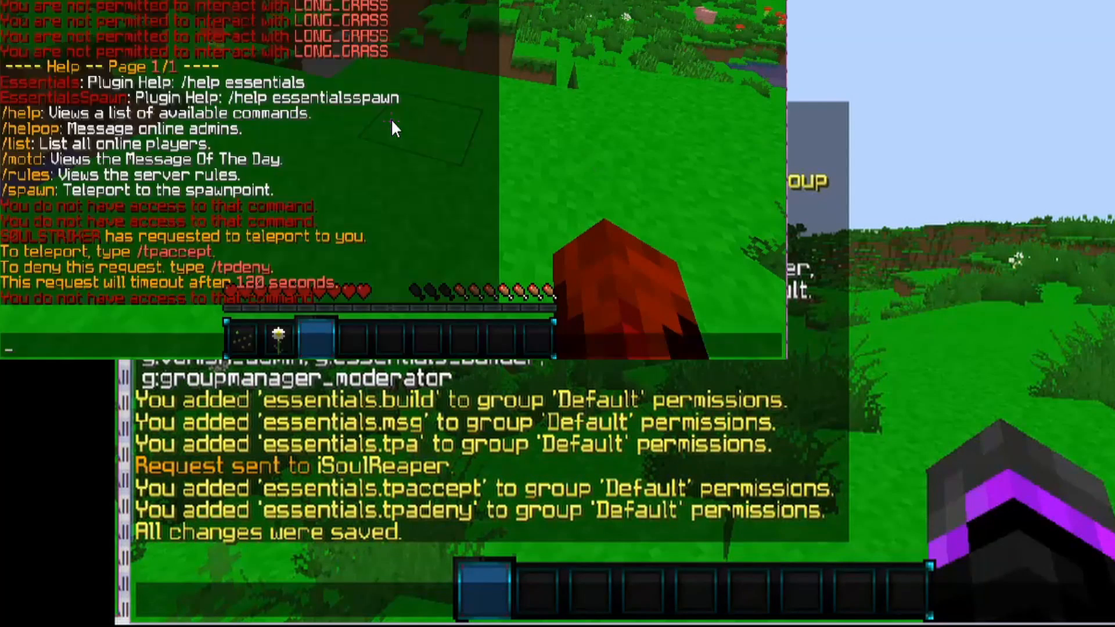
type("asdf")
key("Return")
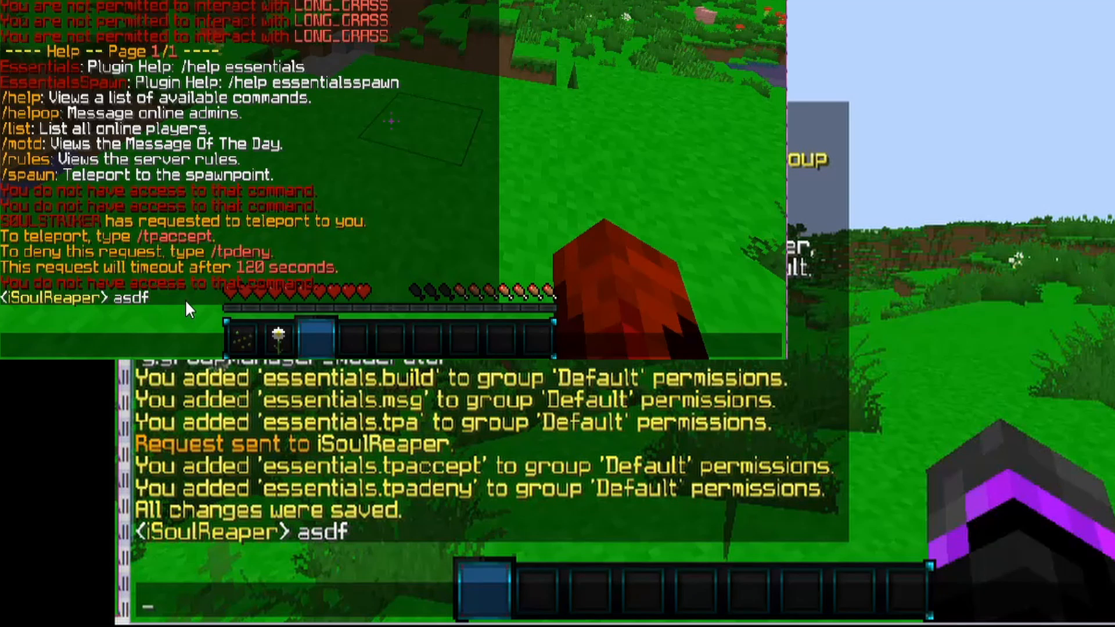
Step: List both pages of the second player's available commands with /help and /help 2
type("/help")
key("Return")
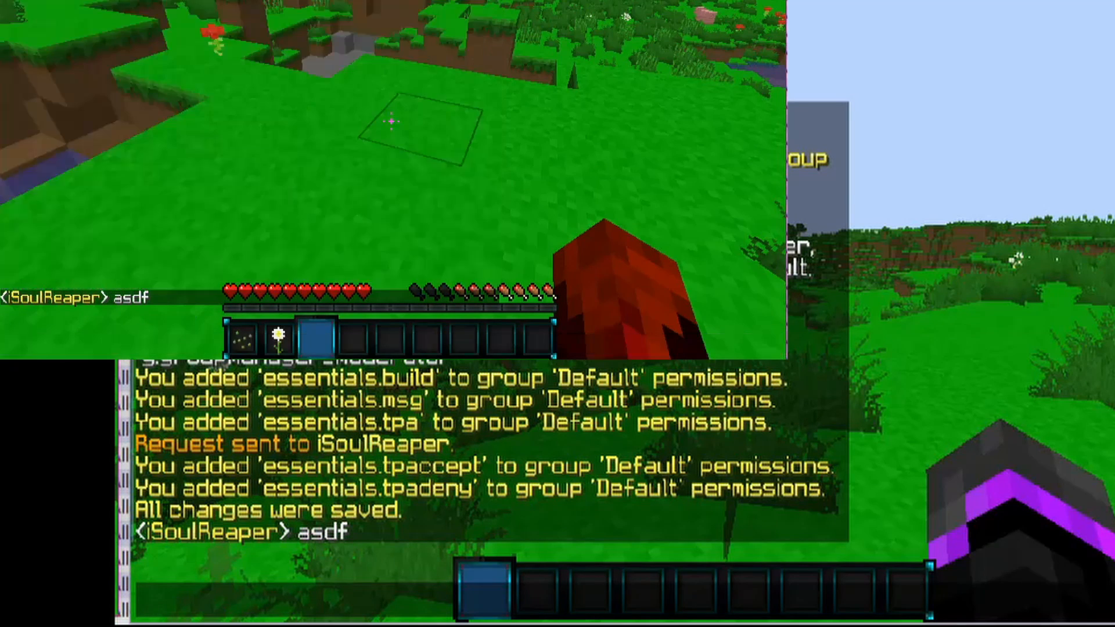
key("t")
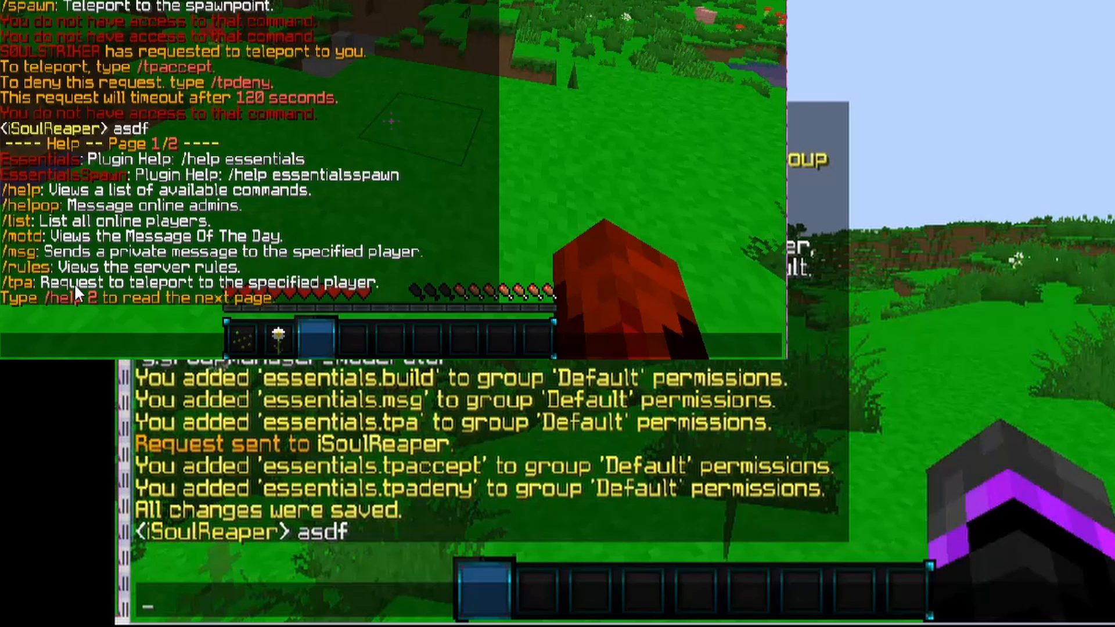
type("/help 2")
key("Return")
key("t")
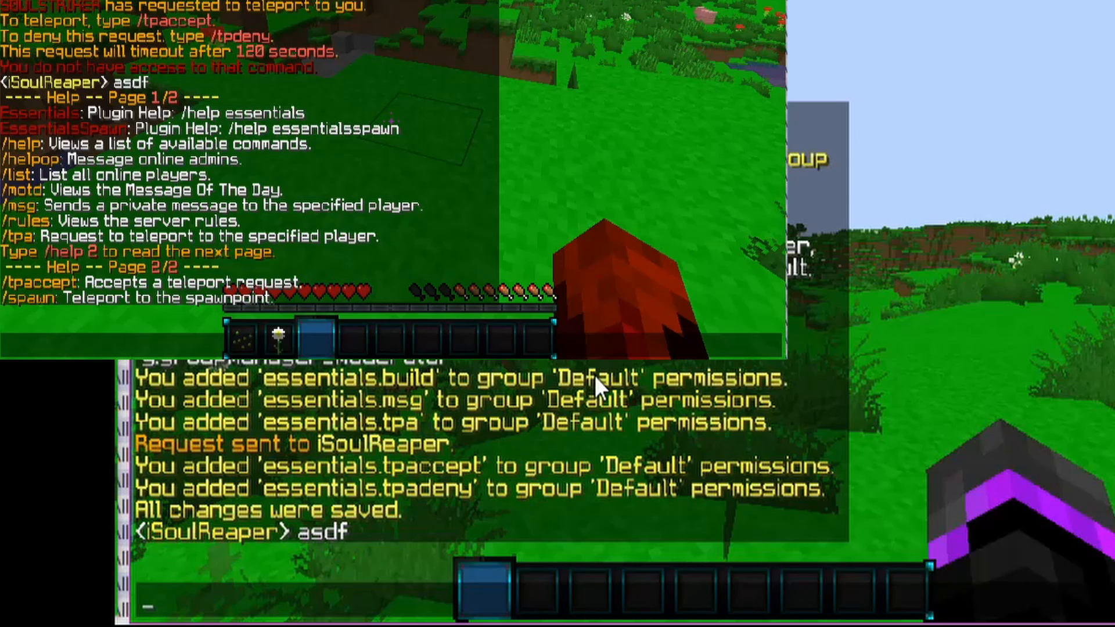
Step: Give the Default group a chat prefix by running /mangaddv default prefix &7[&bMember&7] as the administrator
type("/mangadd")
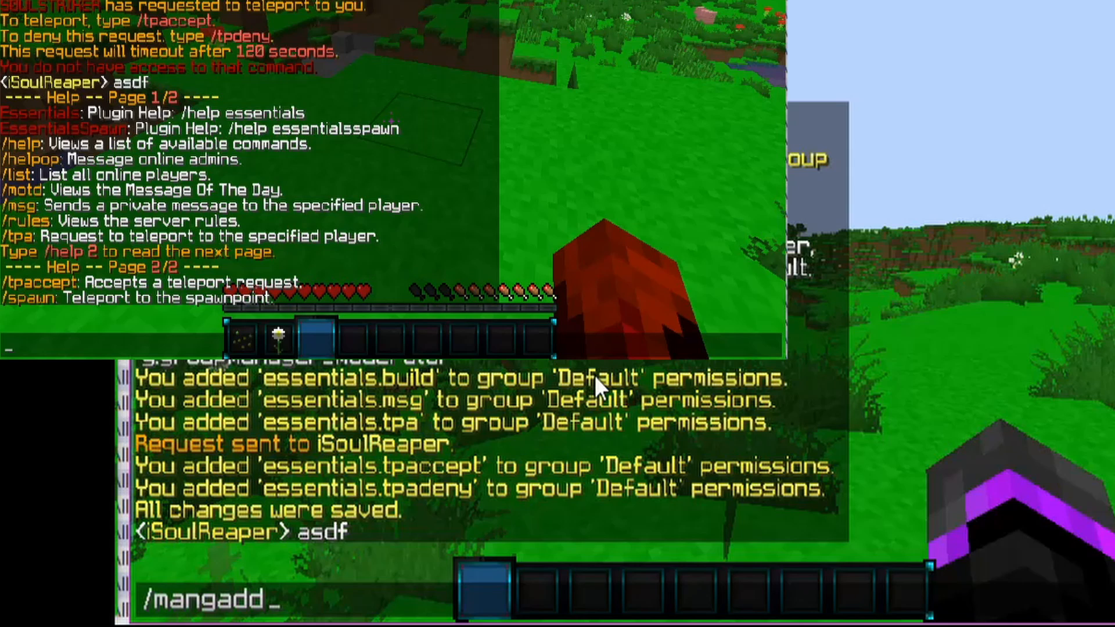
type("v")
type("default")
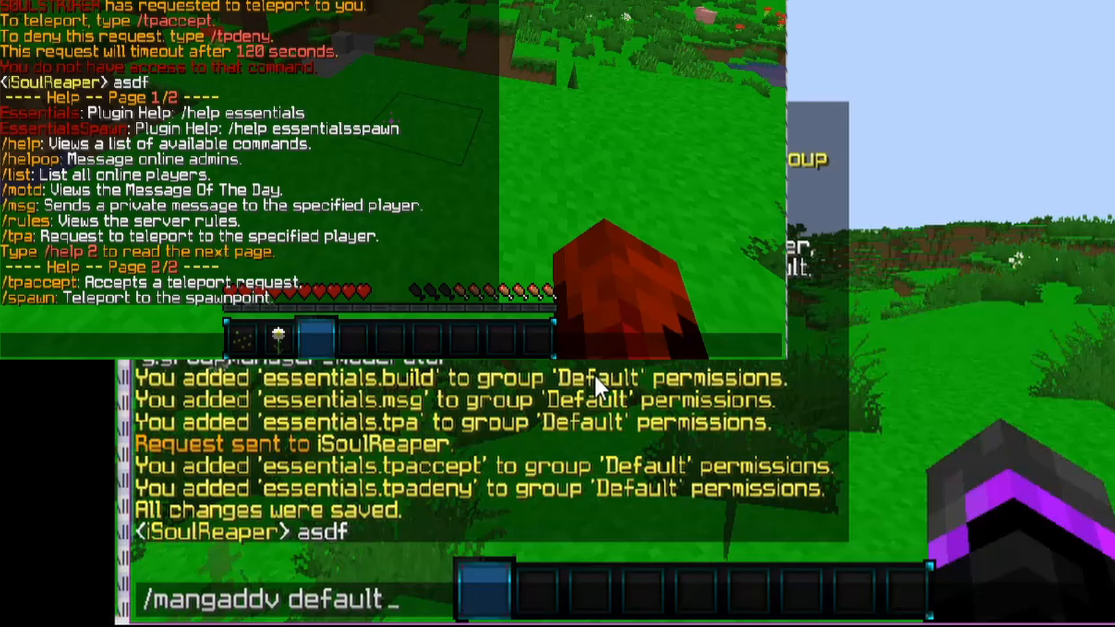
type(" prefix")
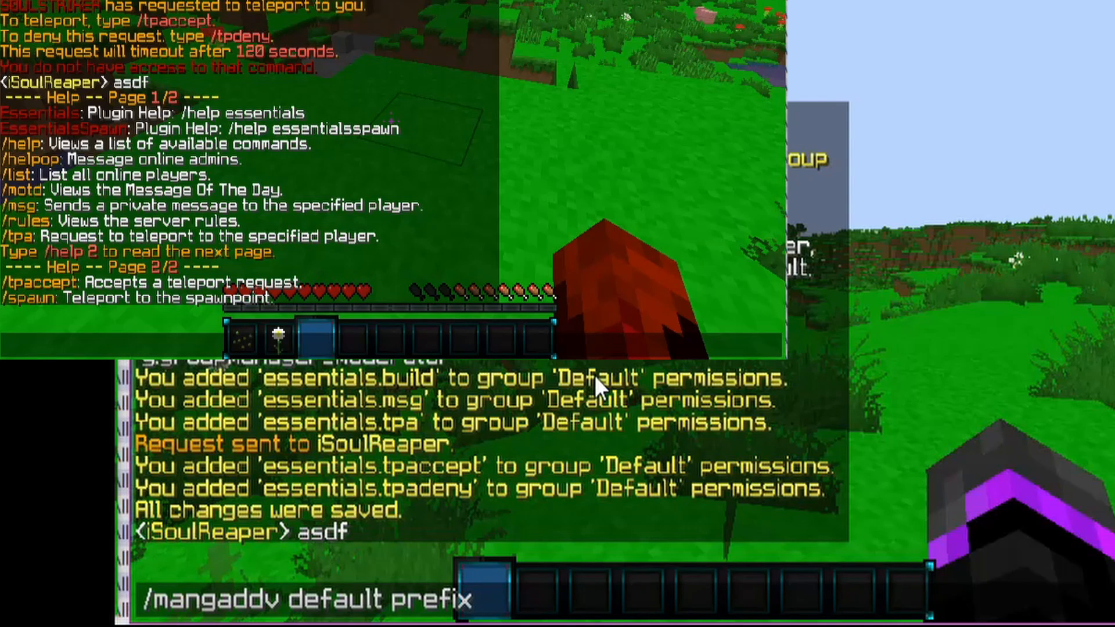
type("&7[&b")
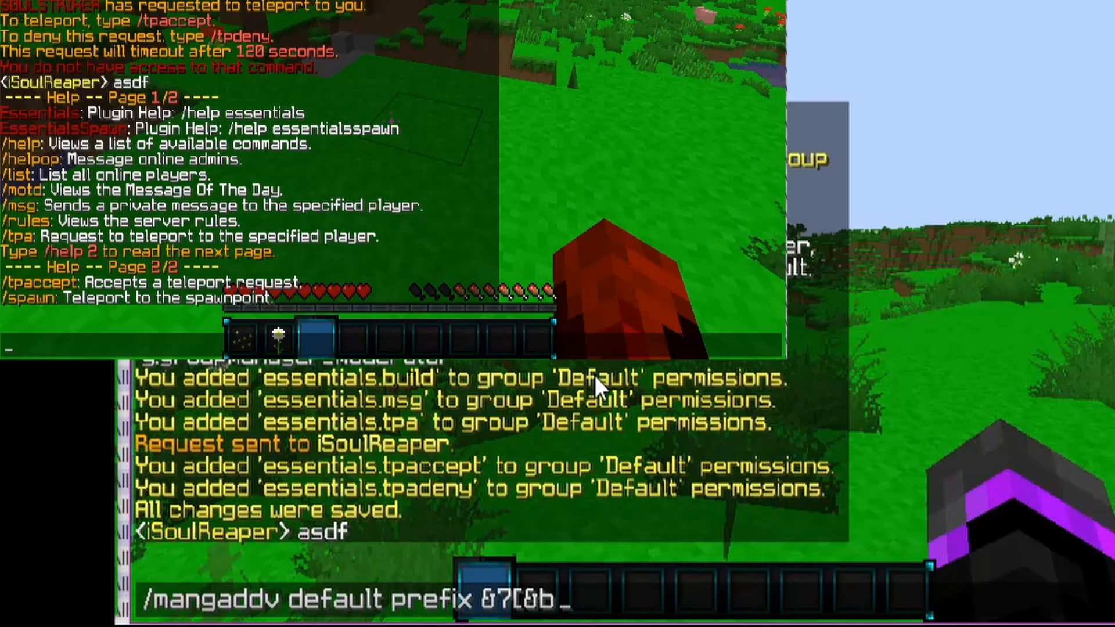
type("Member&7]")
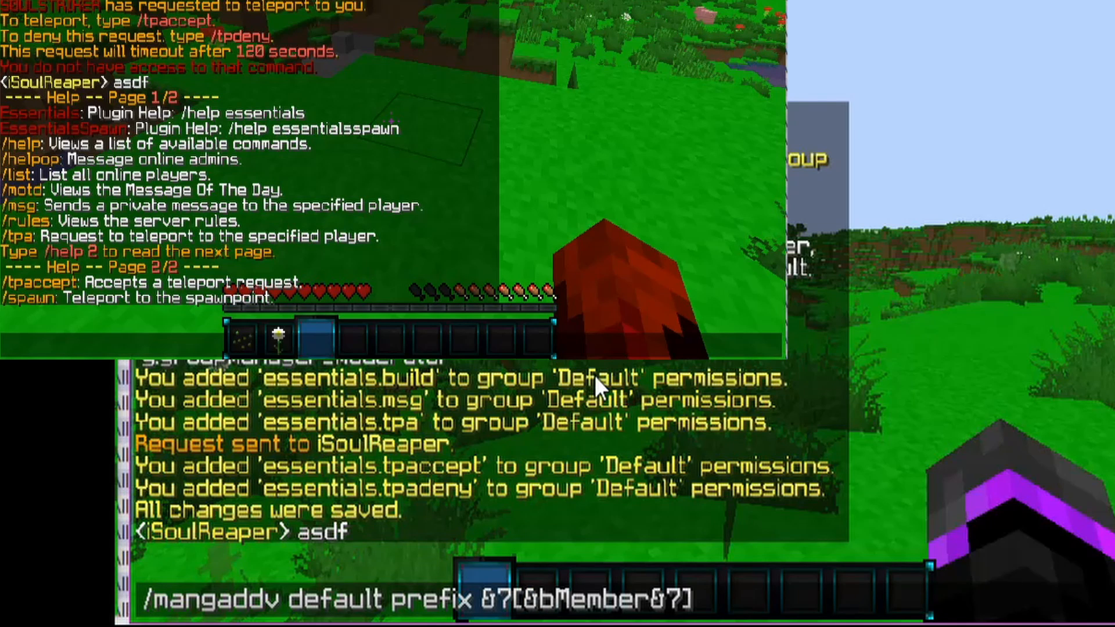
key("Return")
key("t")
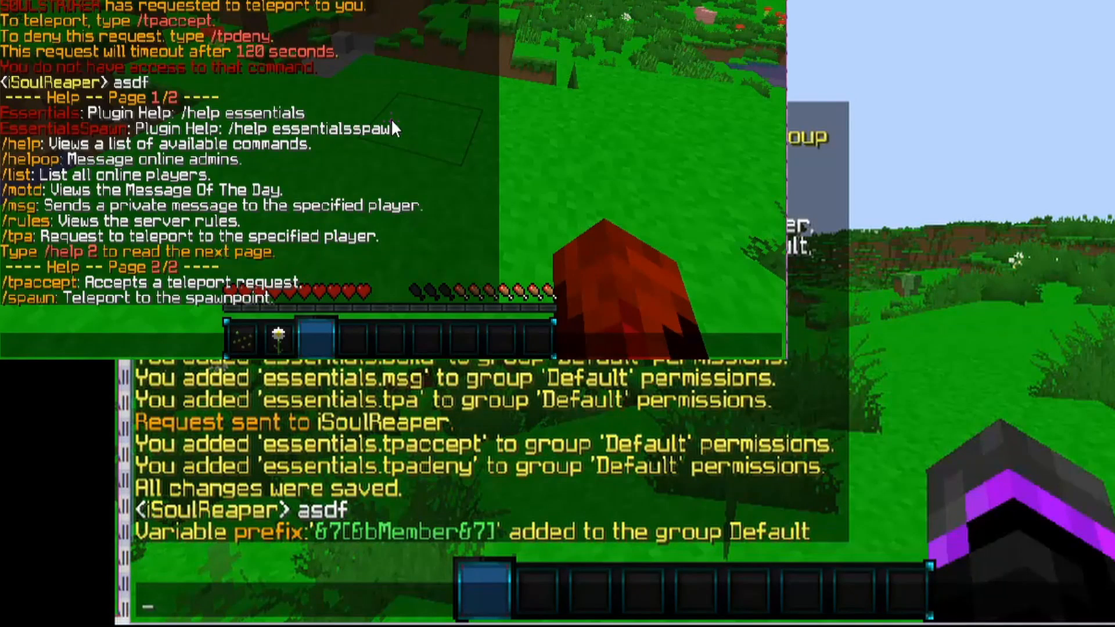
Step: Send the chat message asdf as the second player to test the Member prefix
type("asdf")
key("Return")
Step: Run /mangaddv default prefix &7[&bMember&7]&r as the administrator and test it by sending asdf as the second player
key("t")
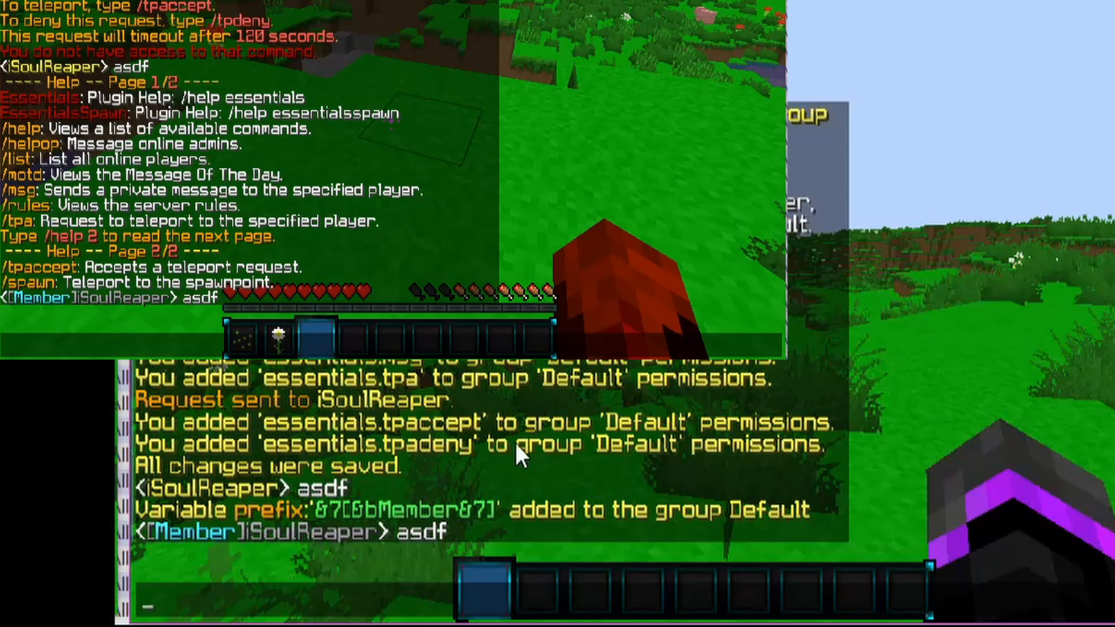
type("/mangaddv default prefix &7[&bMember&7]")
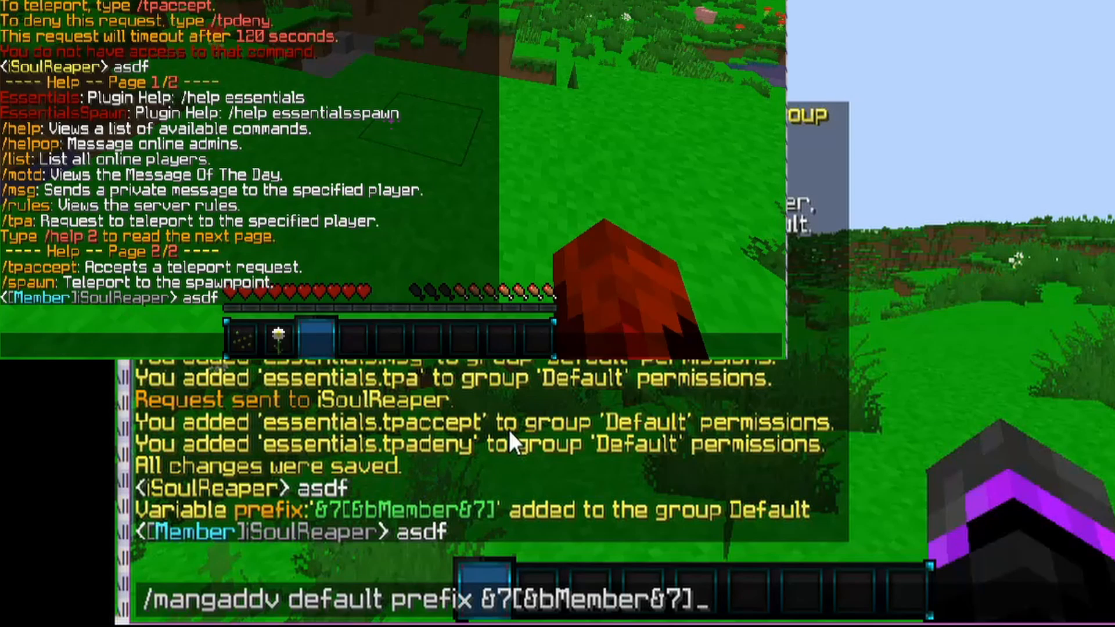
type("&r")
key("Return")
key("t")
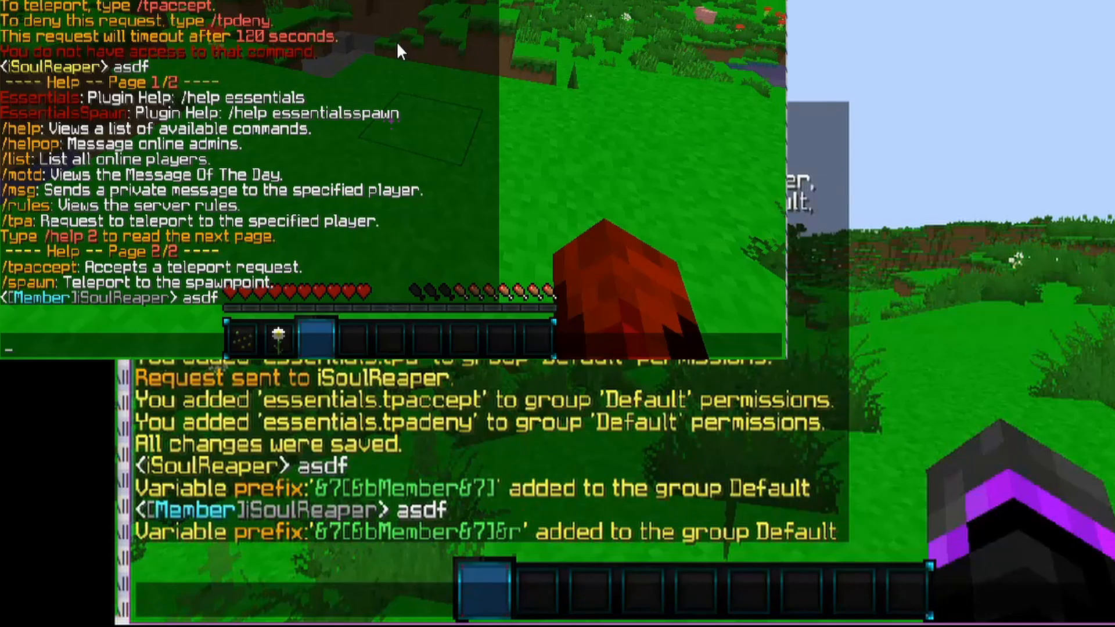
left_click(396, 42)
type("asdf")
key("Return")
Step: Change the Default group's prefix by running /mangaddv default prefix &7[&bMember&7]&e as the administrator
key("t")
left_click(747, 540)
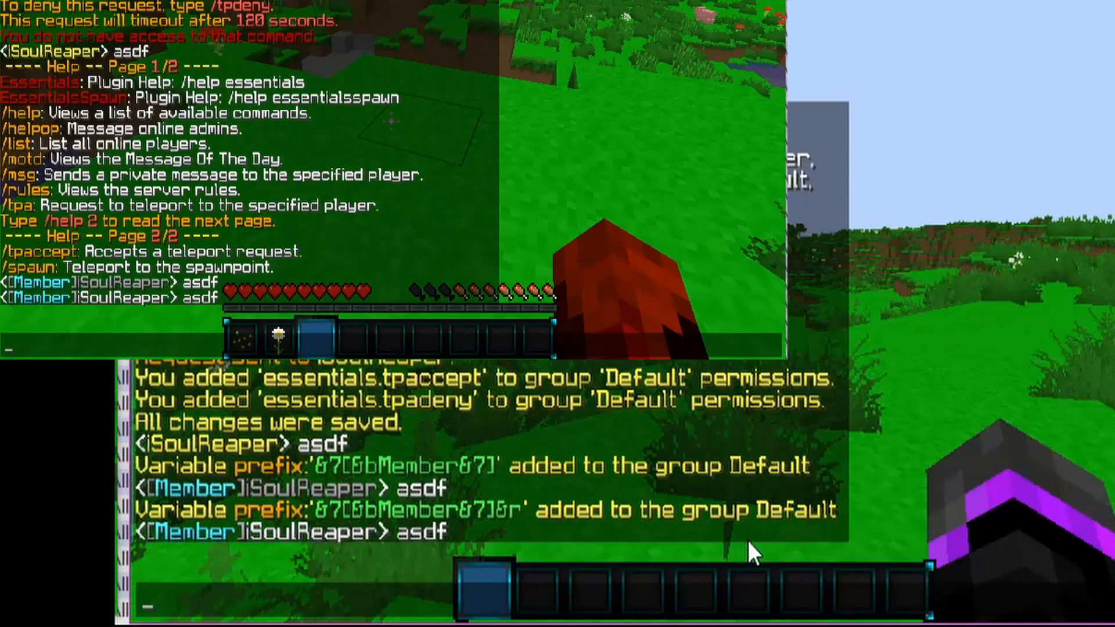
key("Up")
key("BackSpace")
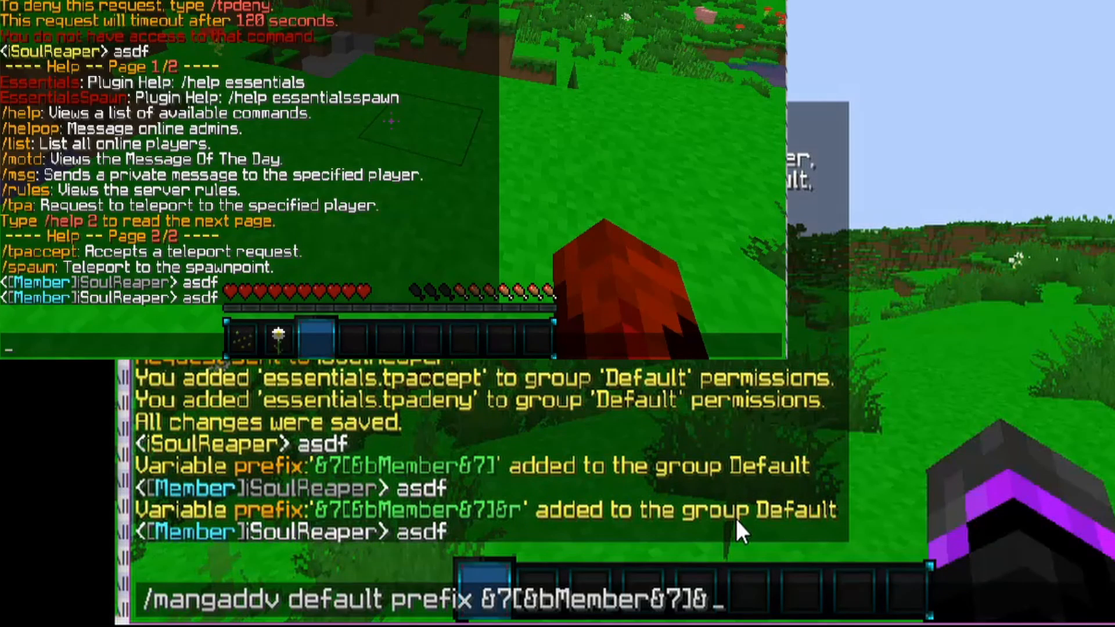
type("e")
key("Return")
Step: Add a space before the name colour code by running /mangaddv default prefix &7[&bMember&7] &e as the administrator
key("t")
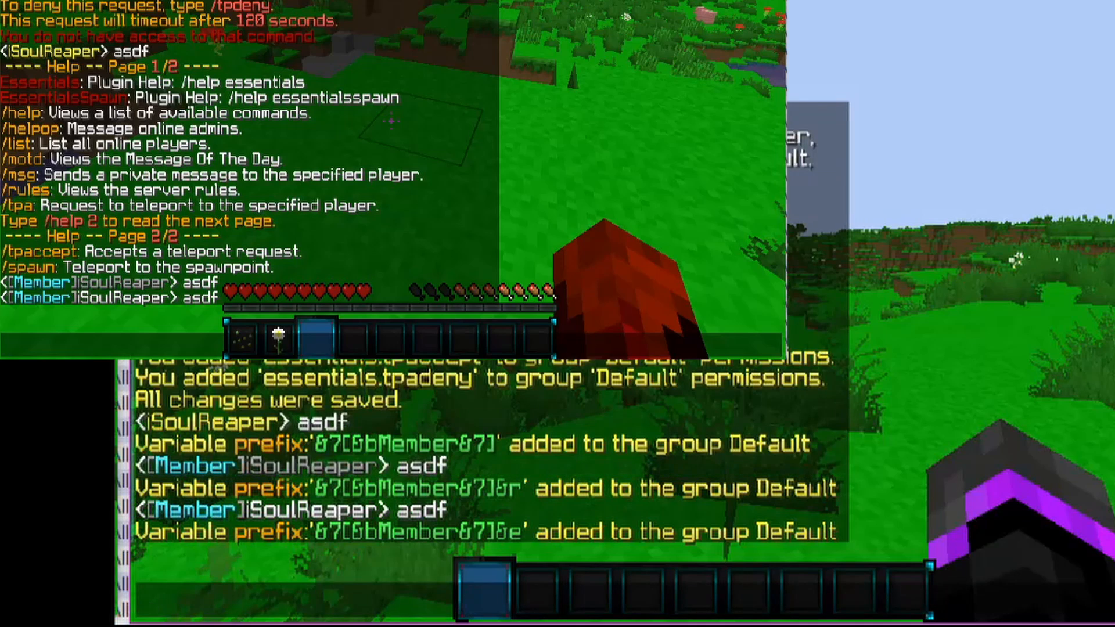
key("Up")
key("Left")
key("Left")
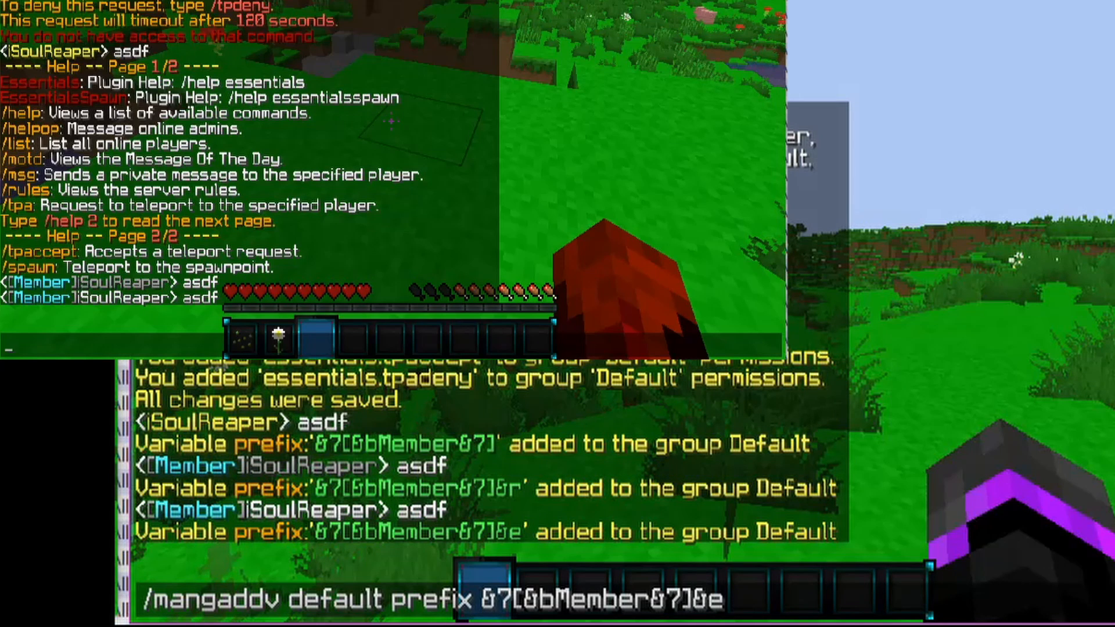
key("Return")
Step: Check the spaced, coloured prefix by sending the chat message asdf as the second player
type("t")
type("asdf")
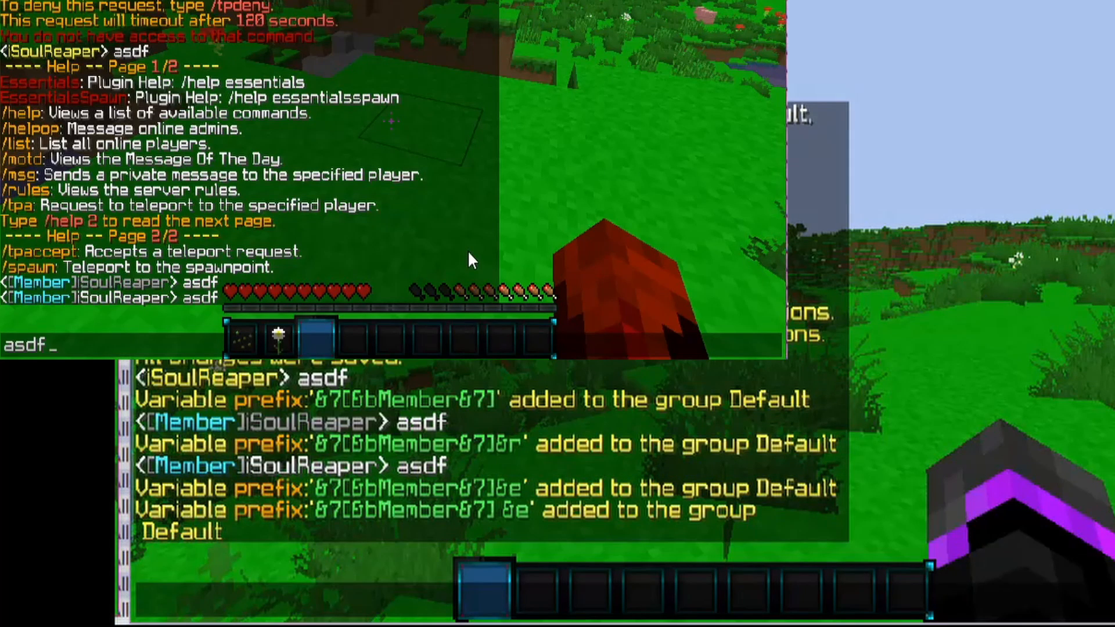
key("Return")
Step: Create a new permission group by running /mangadd vip in the administrator's chat
key("t")
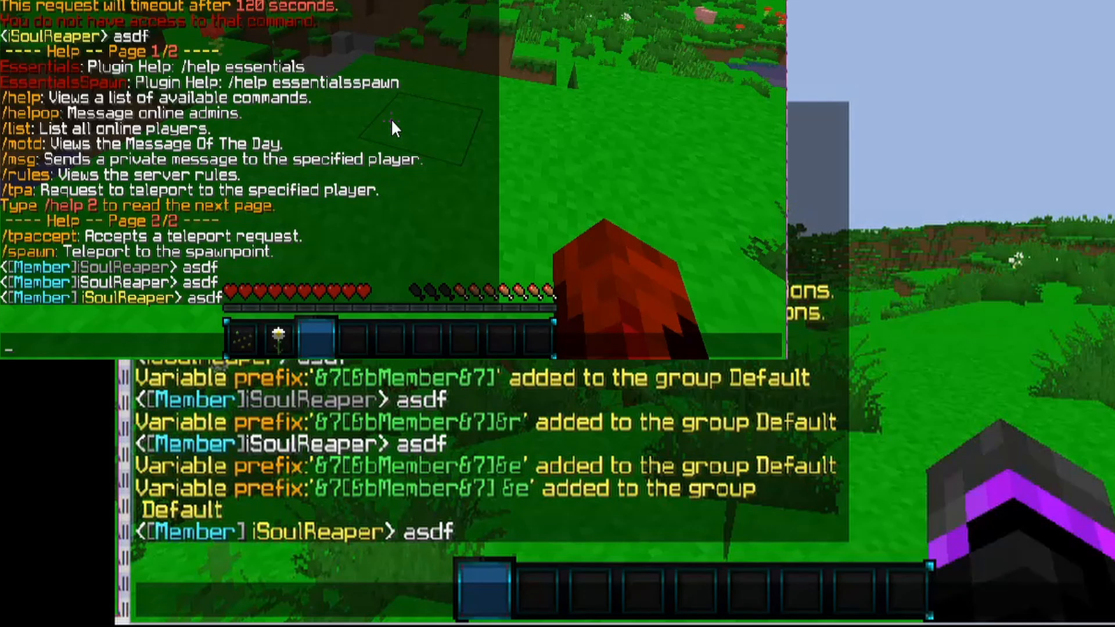
type("t")
left_click(646, 376)
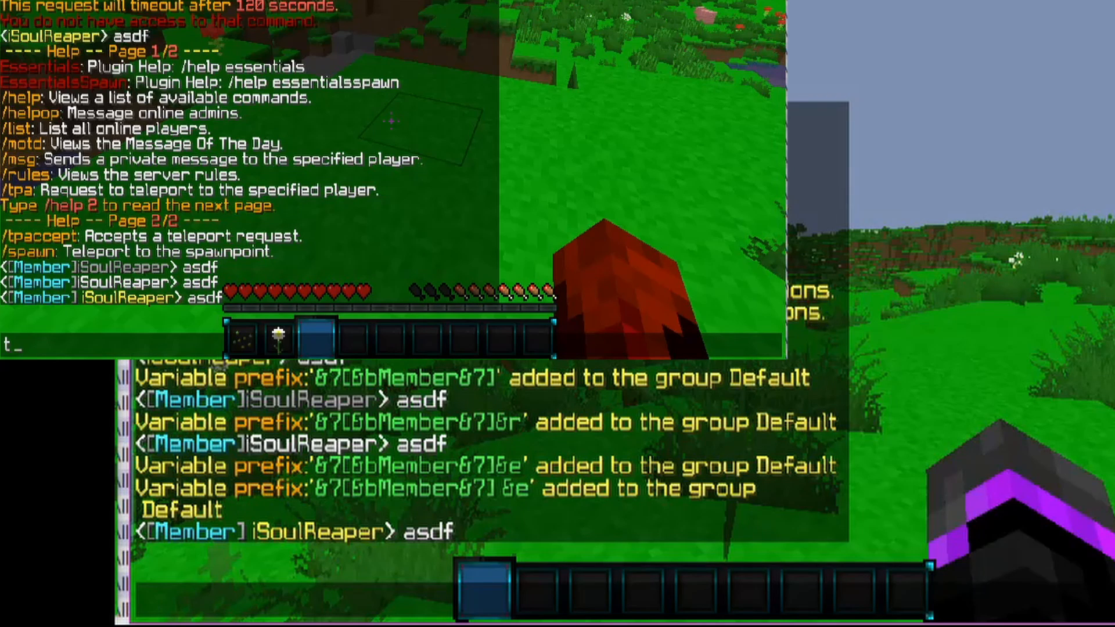
type("/mangadd")
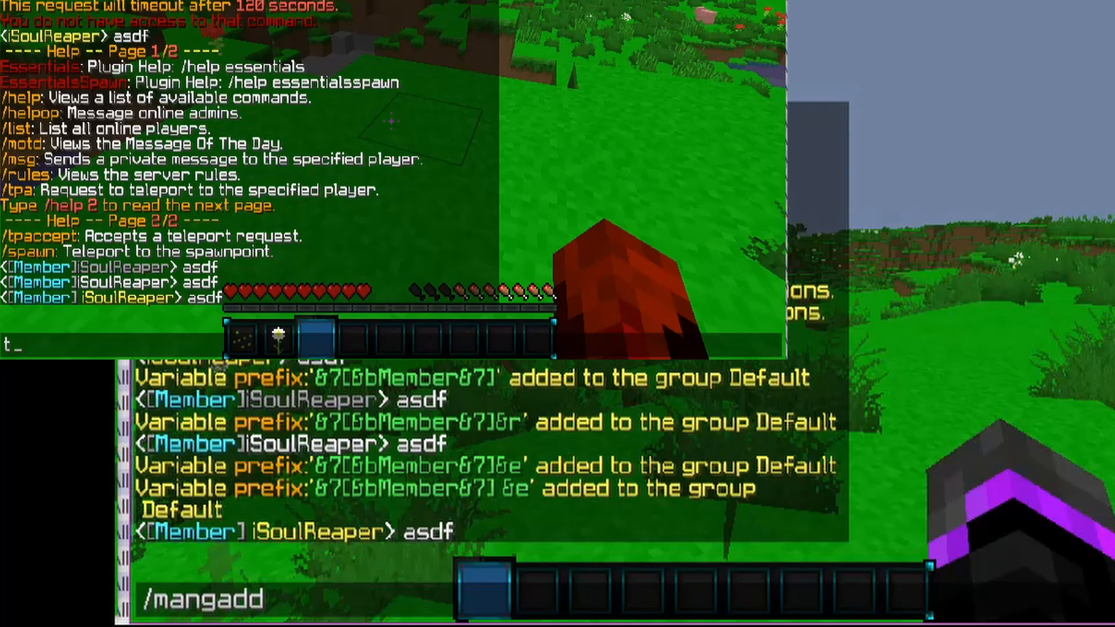
type(" vip")
key("Return")
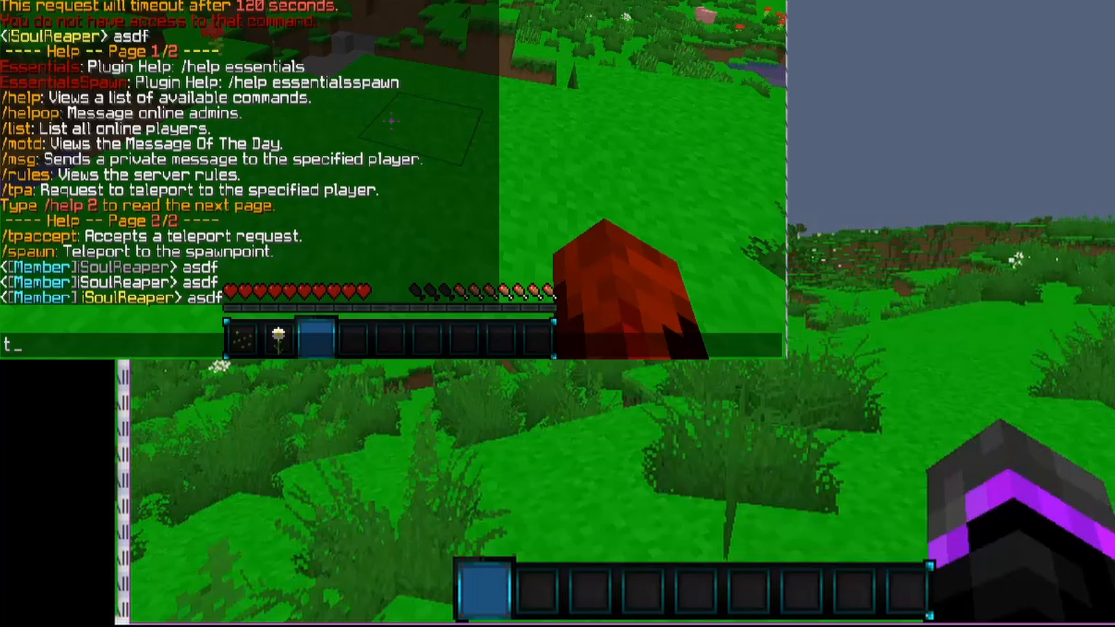
Step: Make the vip group inherit the Default group's permissions by running /mangaddi vip default
key("t")
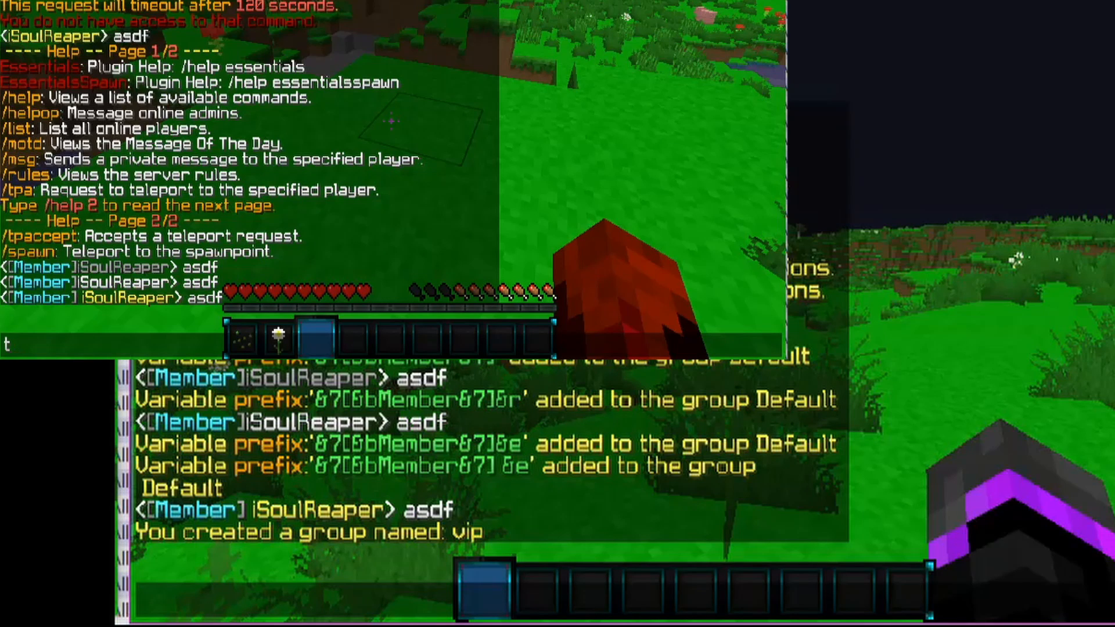
type("/mangaddi")
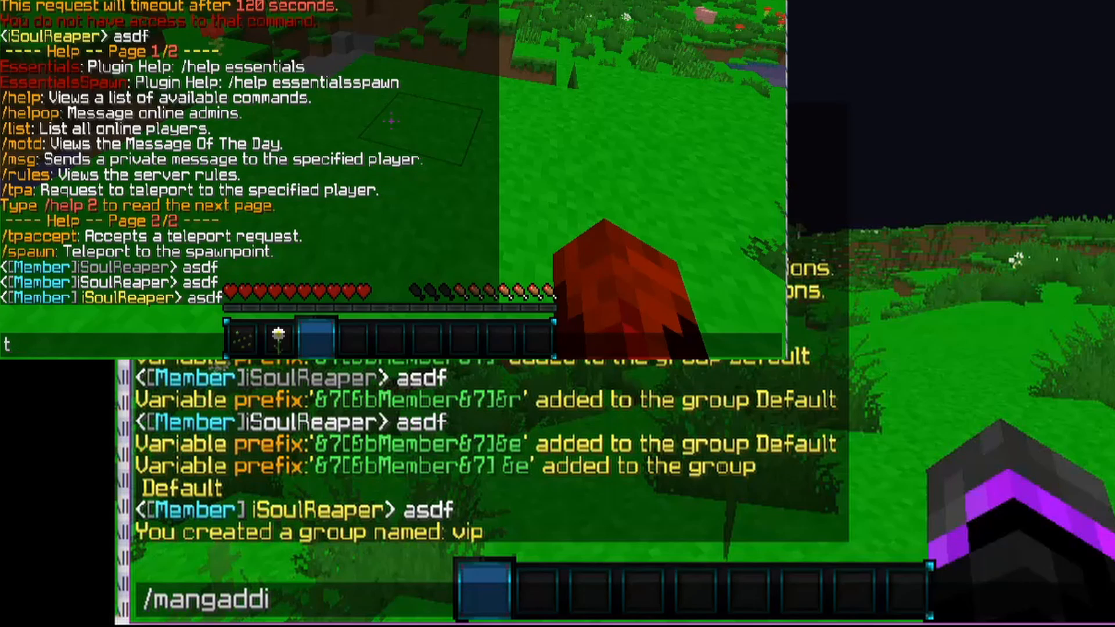
type(" vip")
type("default")
key("Return")
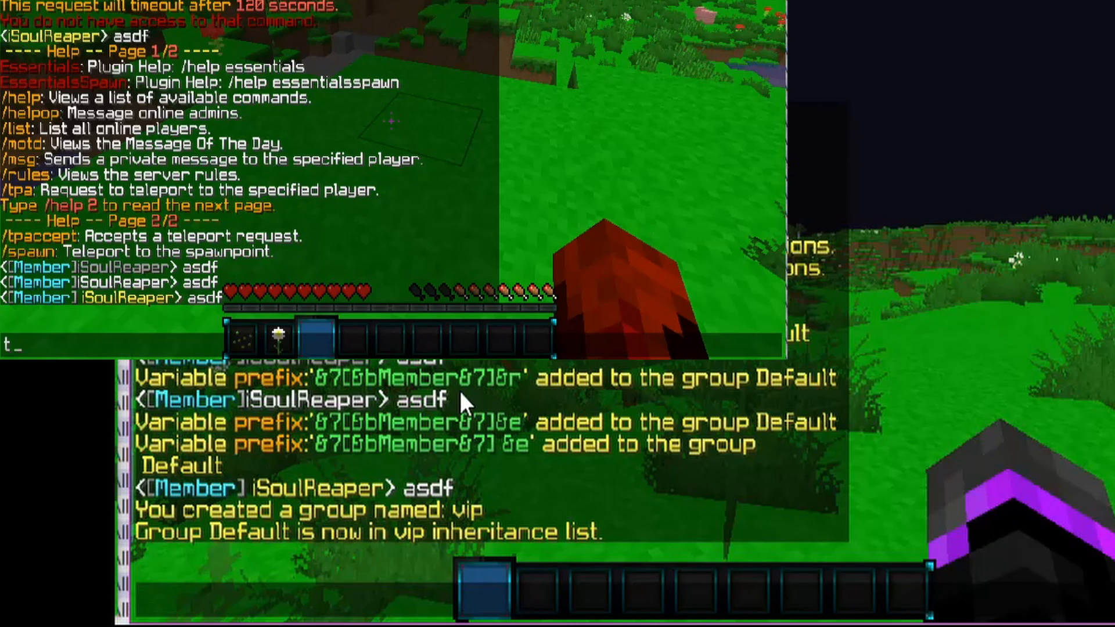
Step: Grant the vip group flight permission by running /mangaddp vip essentials.fly
type("/mangadd")
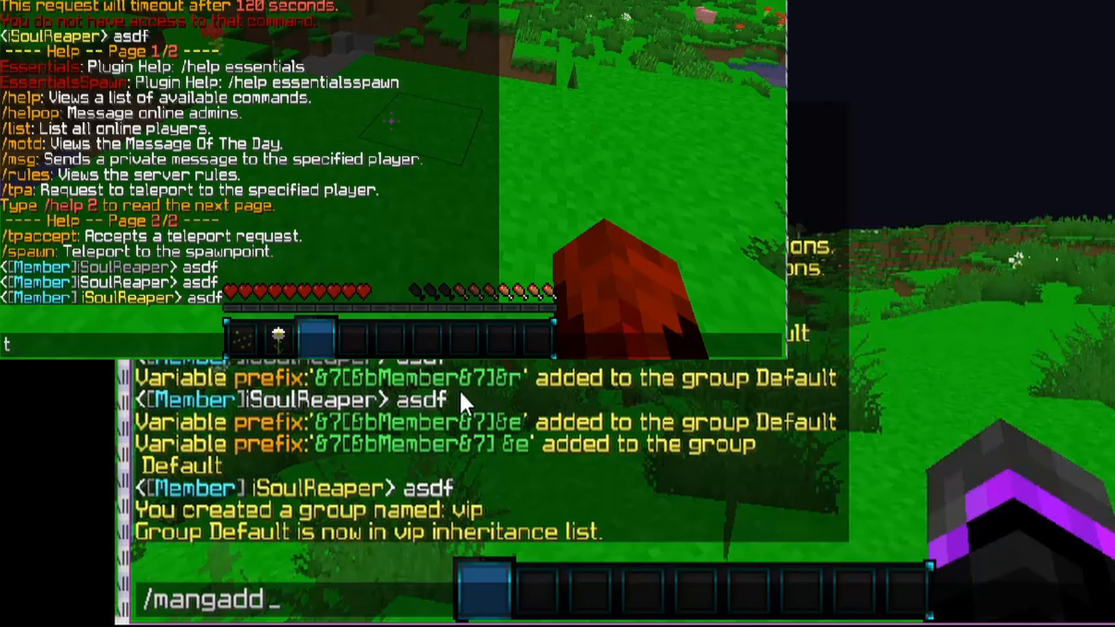
type("p vip")
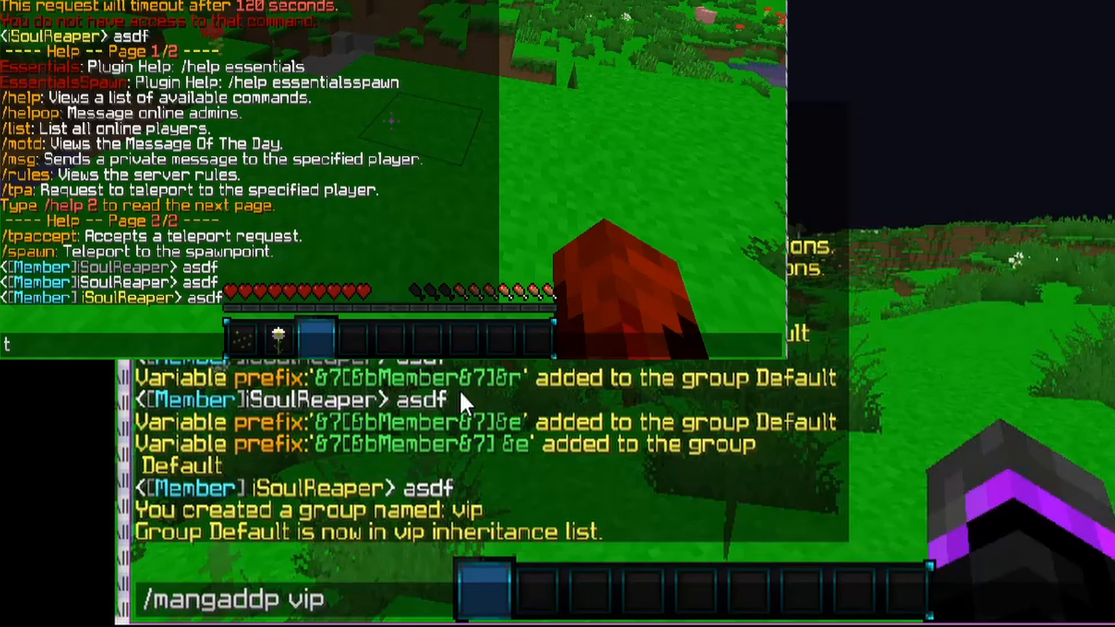
type(" essent")
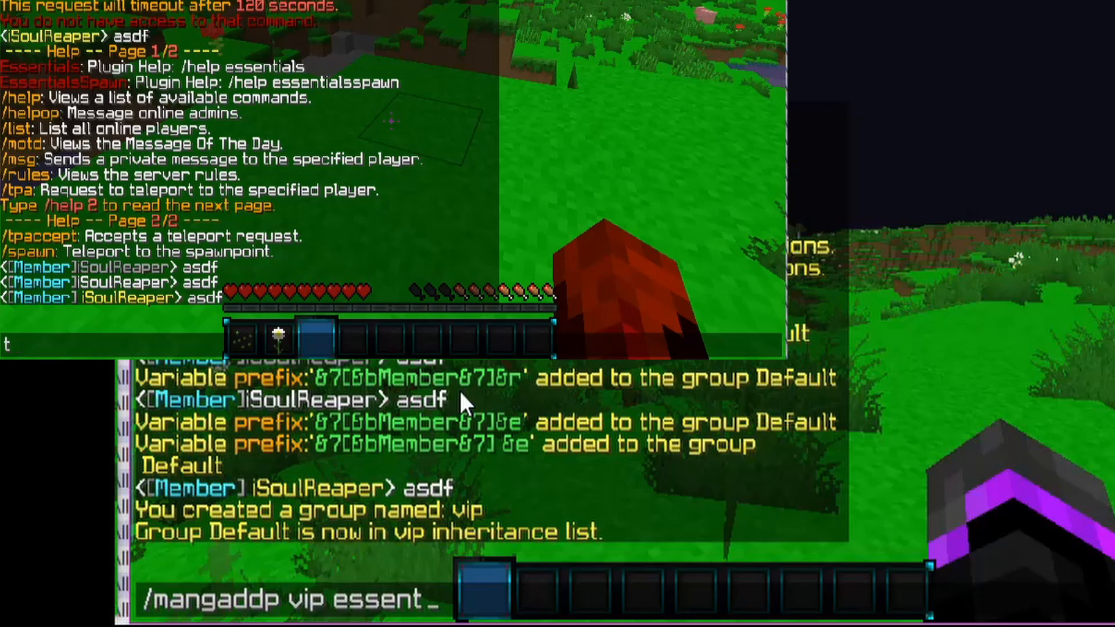
type("ials.fl")
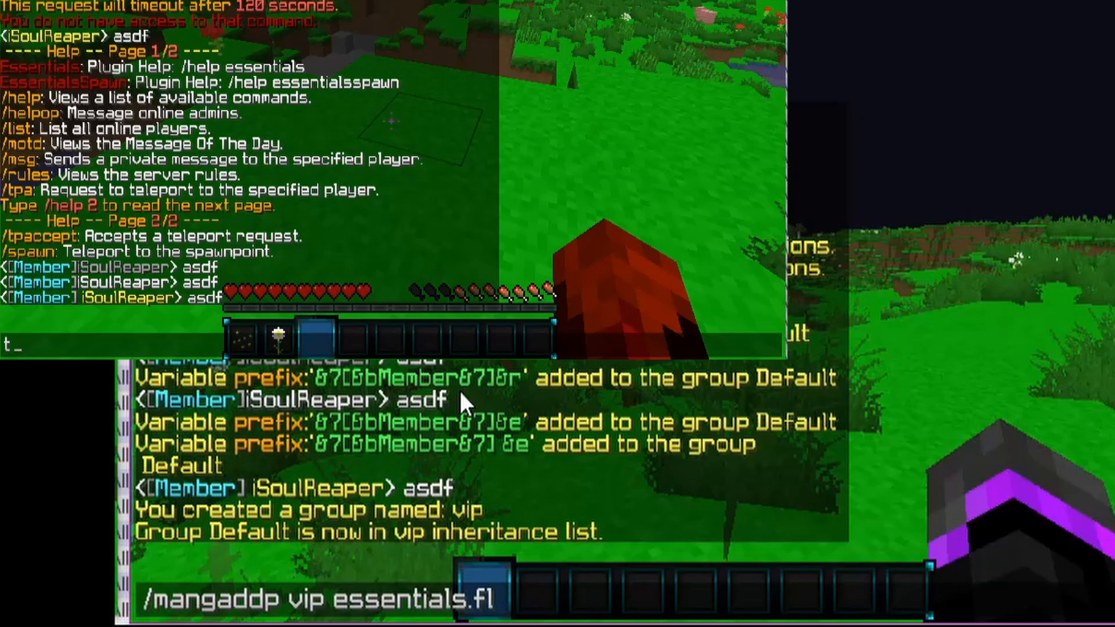
type("y")
key("Return")
Step: Grant the vip group kit permission by running /mangaddp vip essentials.kit
key("t")
key("Up")
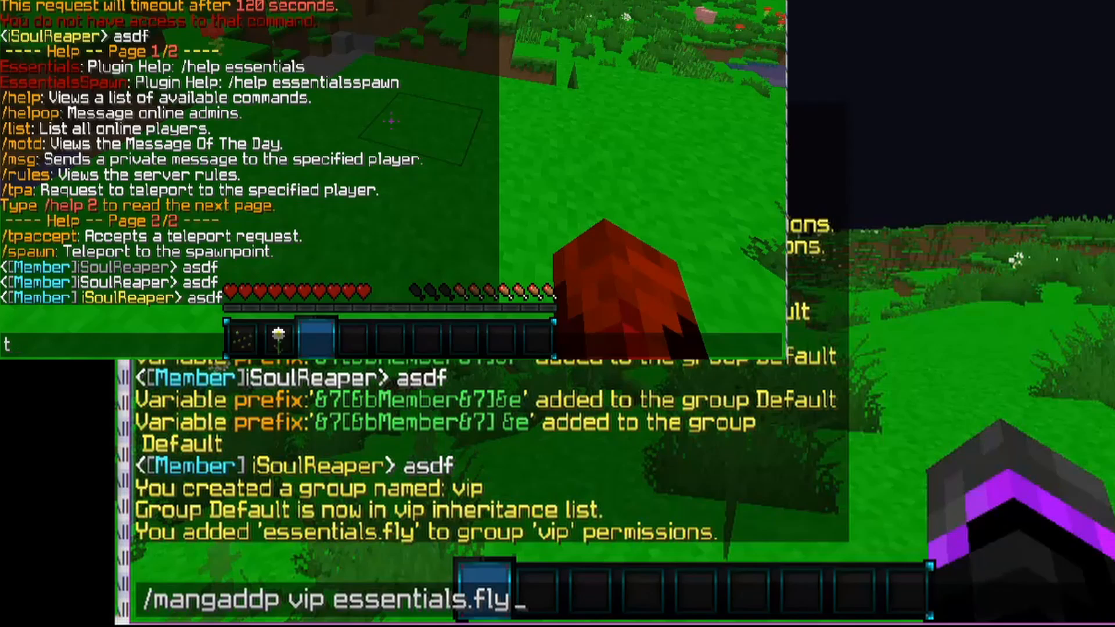
key("BackSpace")
key("BackSpace")
key("BackSpace")
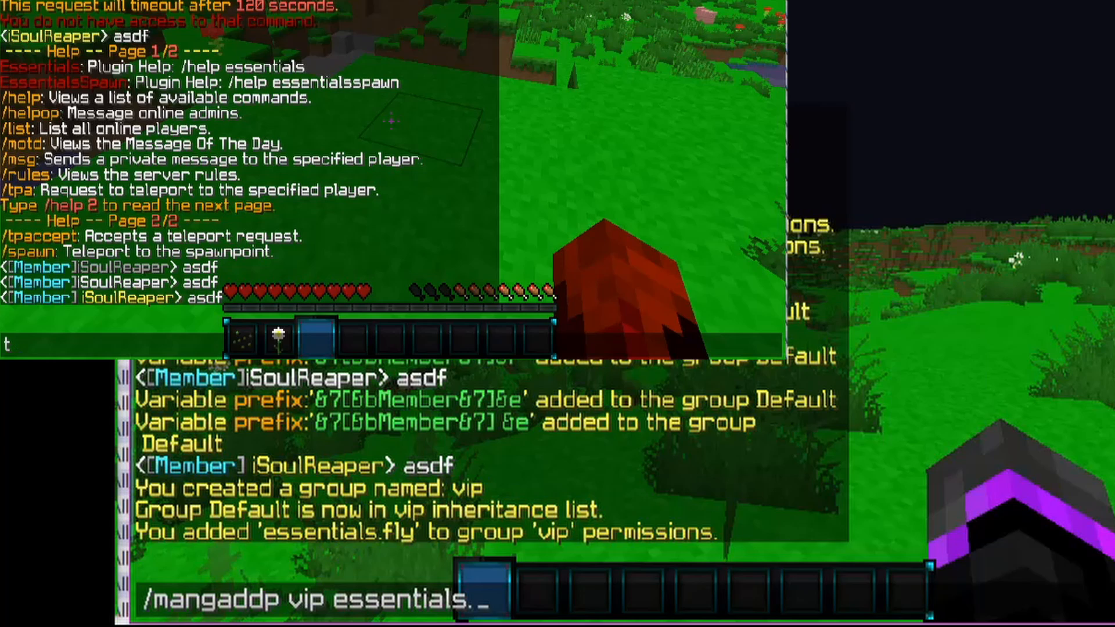
type("kit")
key("Return")
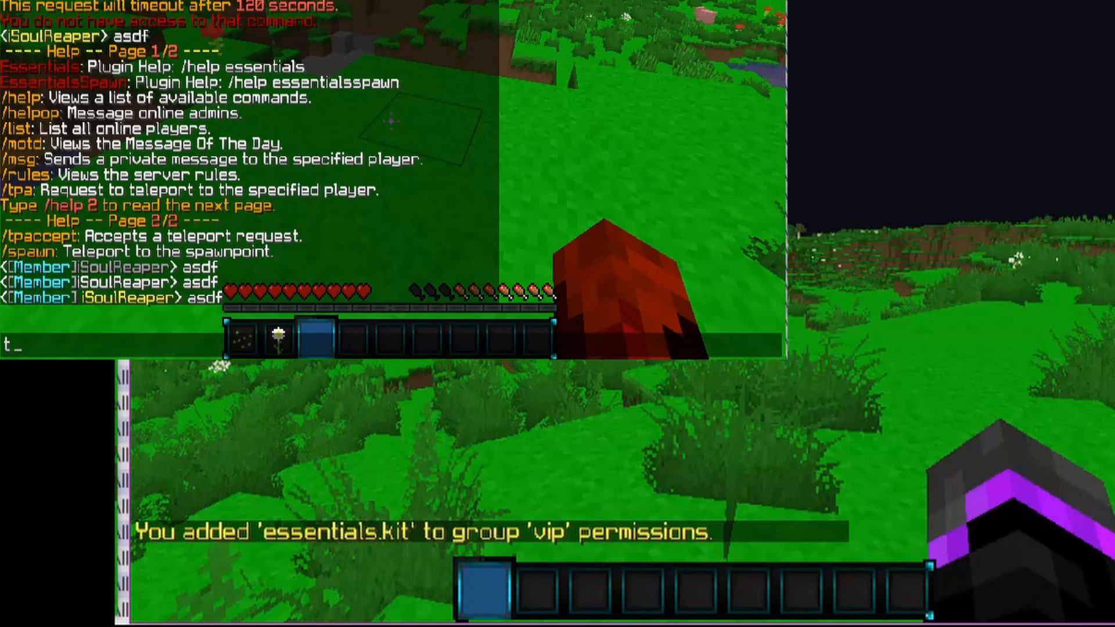
Step: Move the second player into the vip group with the /manuadd command in the administrator's chat
key("t")
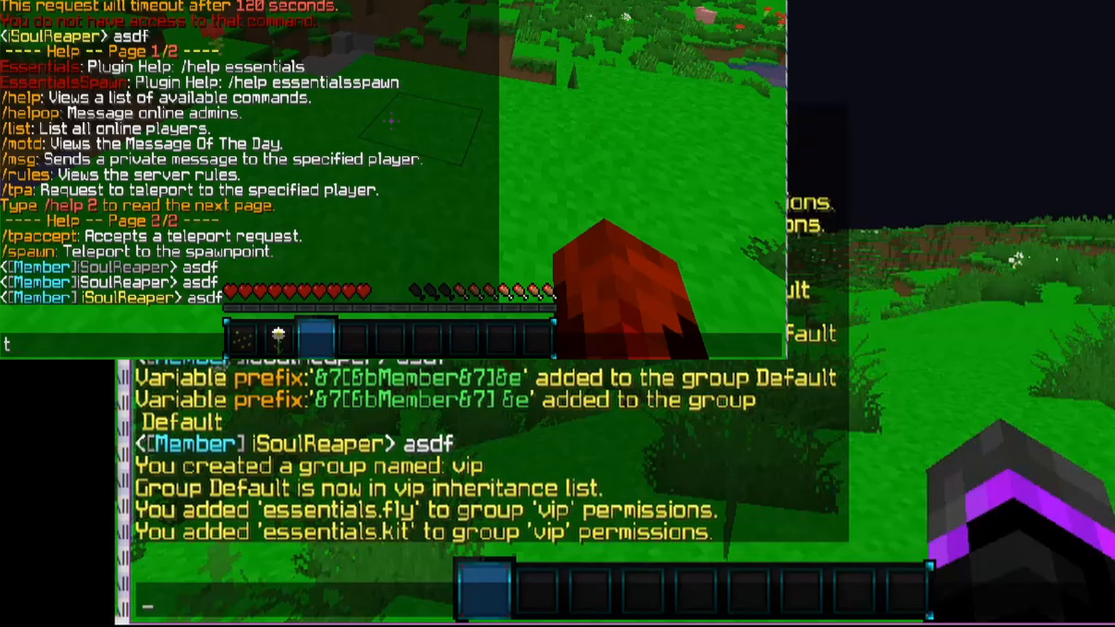
type("/manuadd")
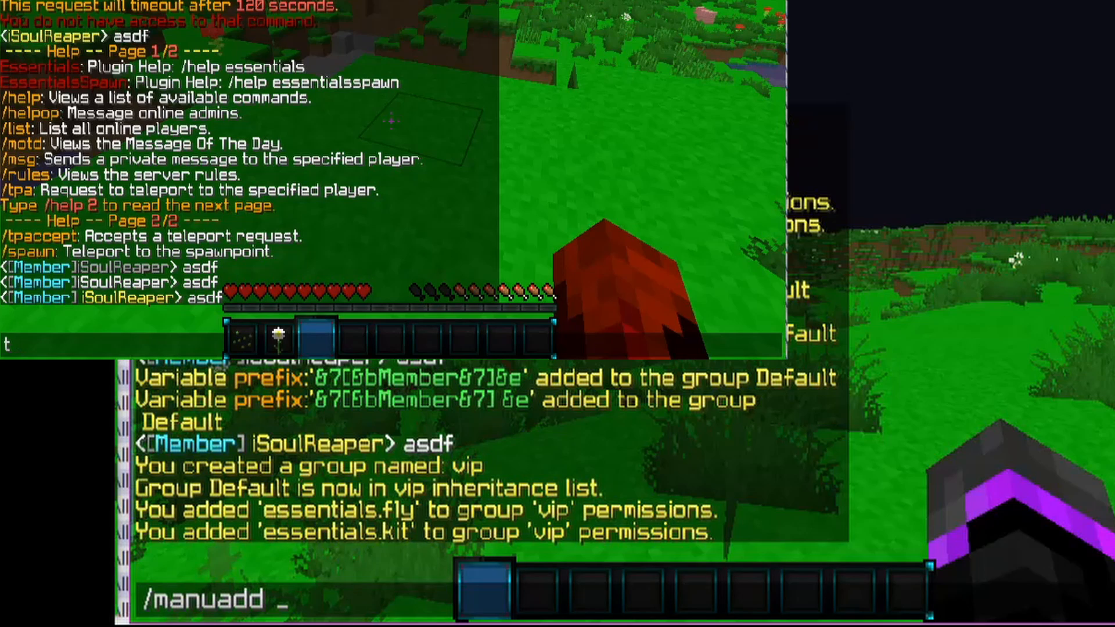
type(" iSoulReaper ")
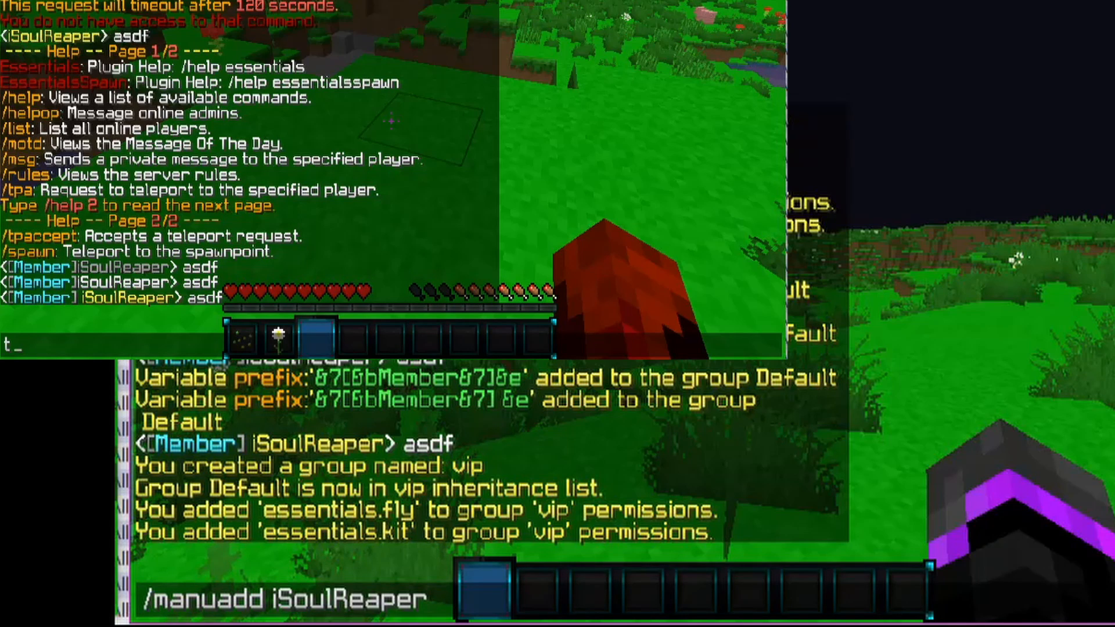
type("vip")
key("Return")
Step: Send the chat message asdf as the second player to check the vip group's chat format
key("Escape")
type("t")
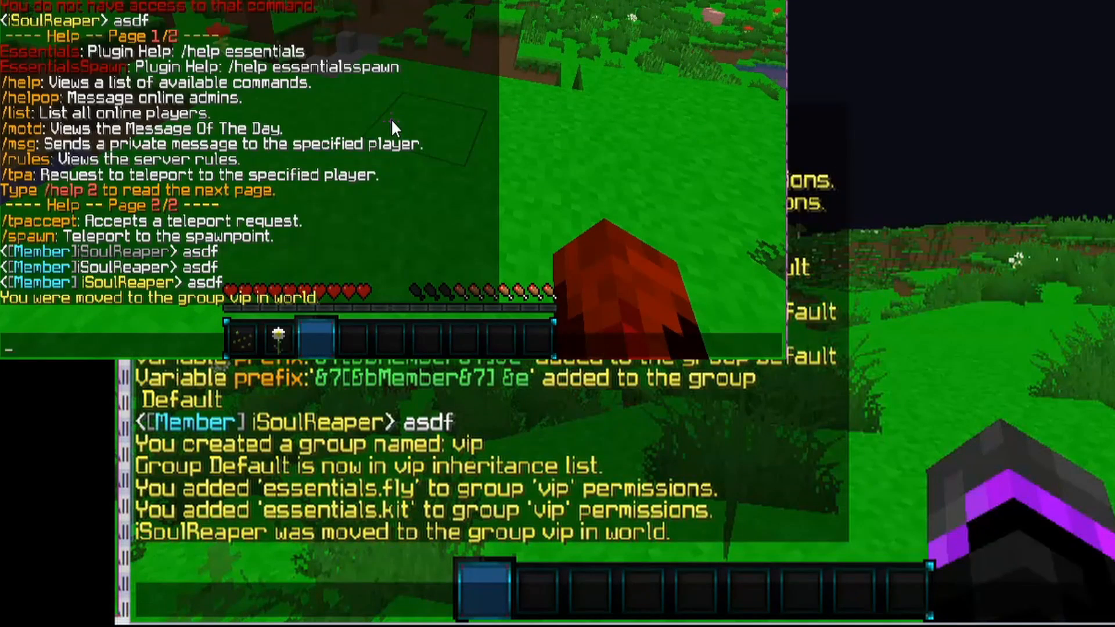
type("asdf")
key("Return")
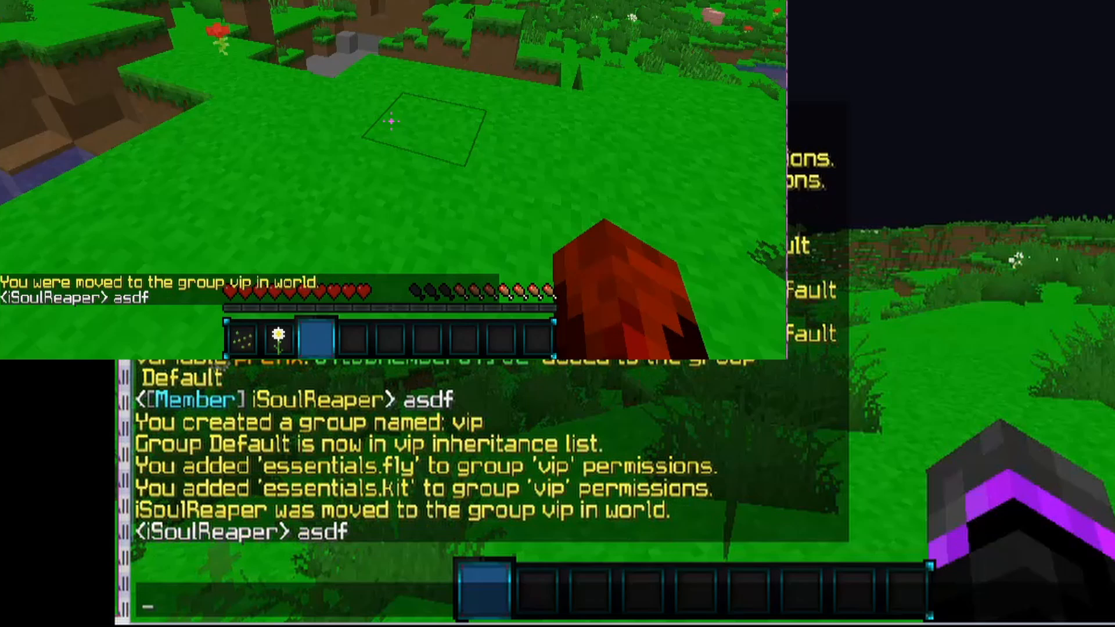
Step: List the commands available to the second player as a vip member with /help
key("t")
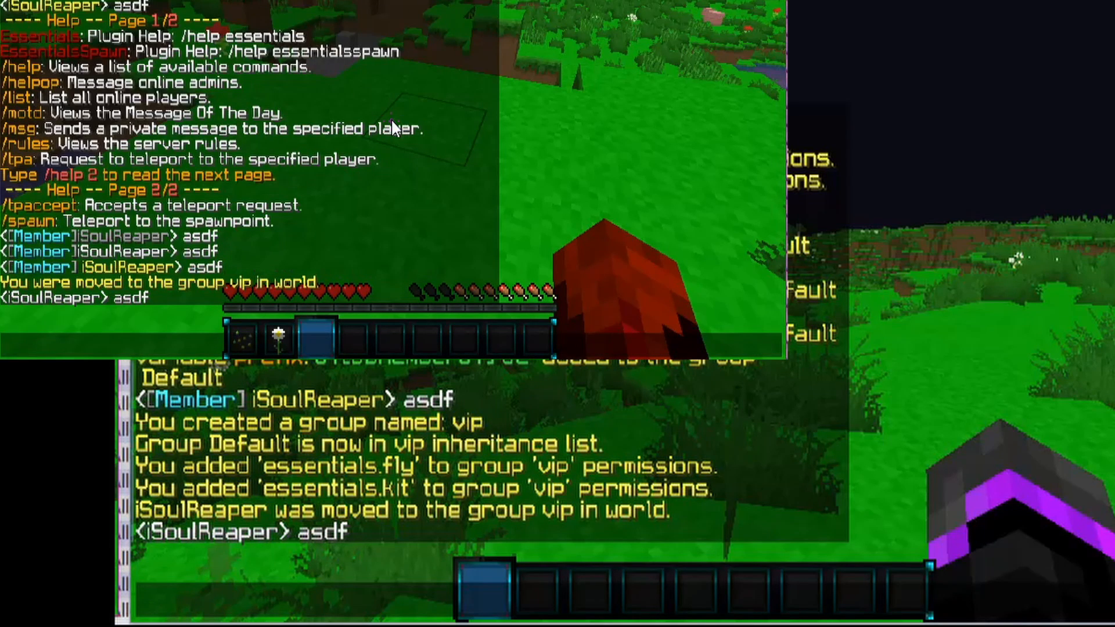
type("/help")
key("Return")
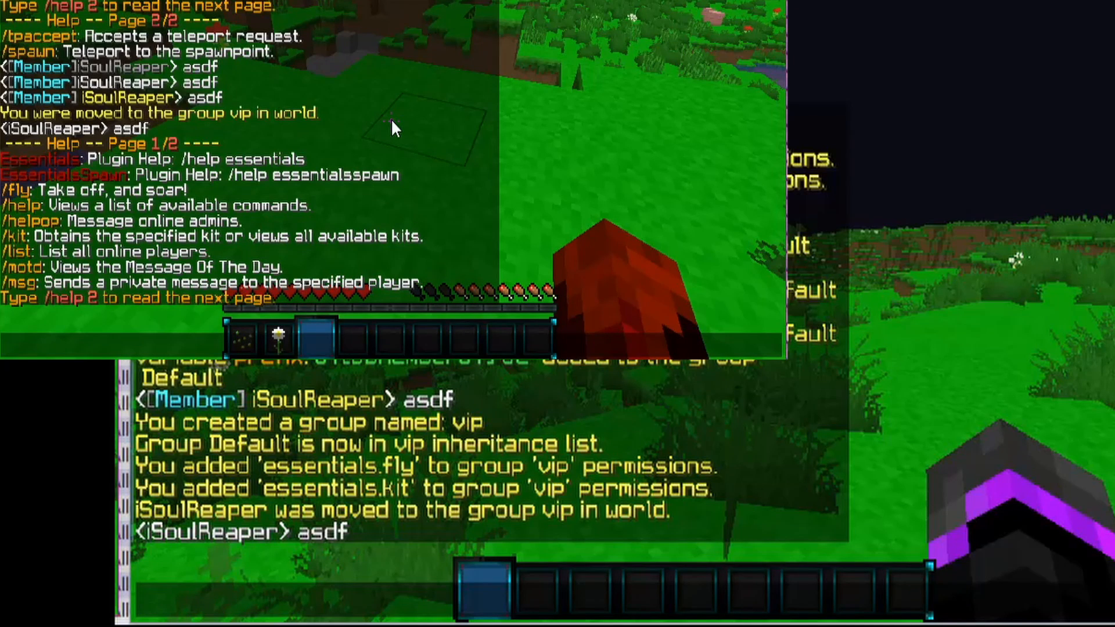
Step: Toggle fly mode with /fly as the second player and test flying forward
type("/fly")
key("Return")
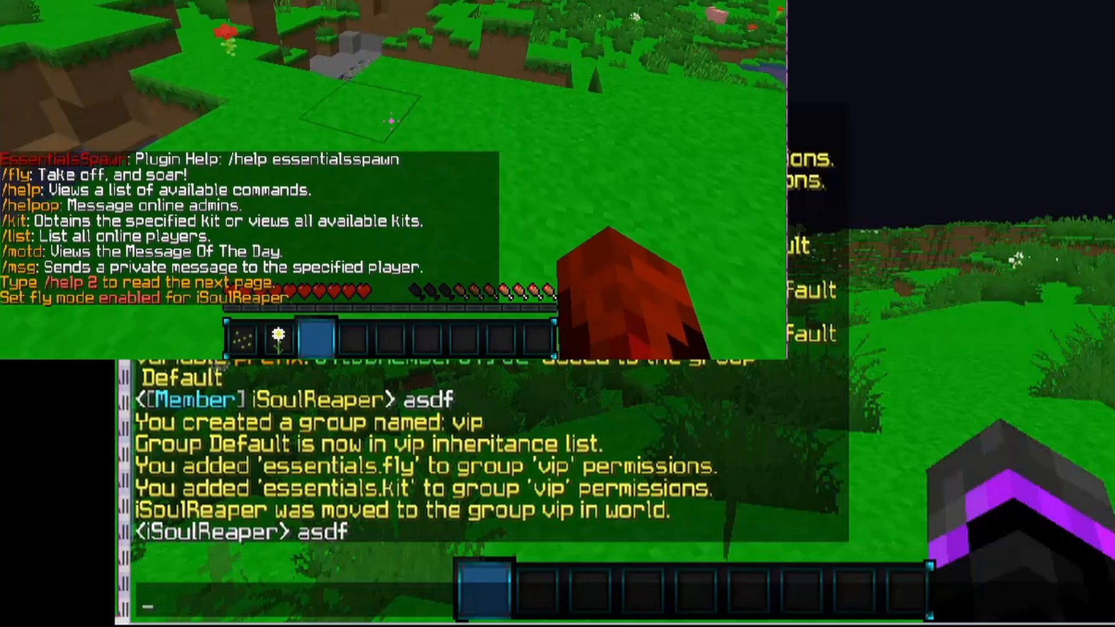
key("w")
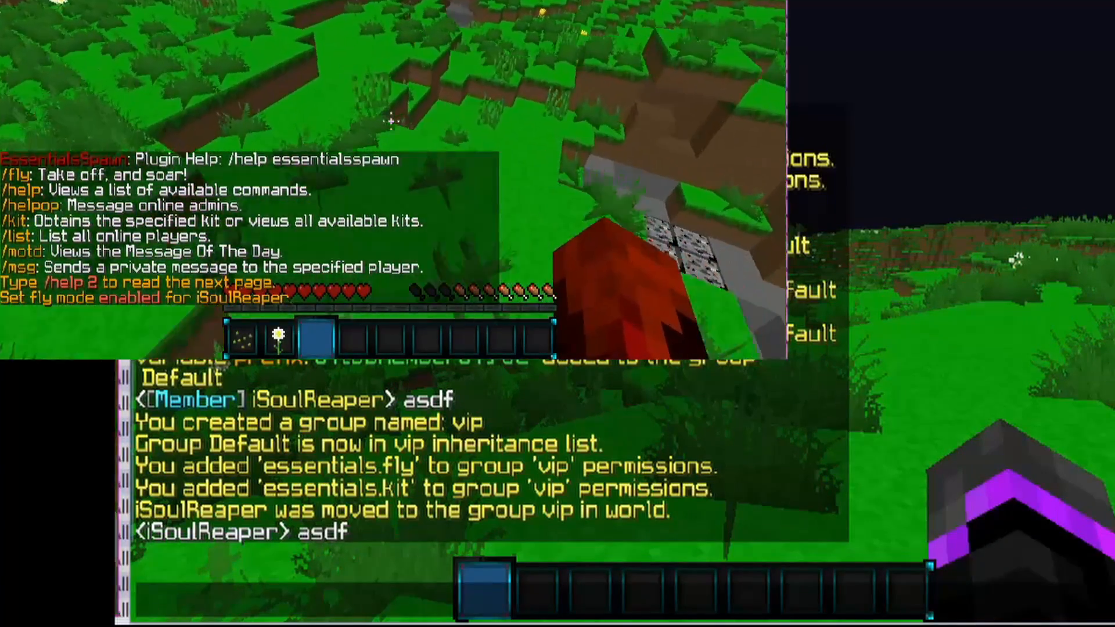
Step: List the available kits with /kit as the second player and as the administrator
type("t/kit")
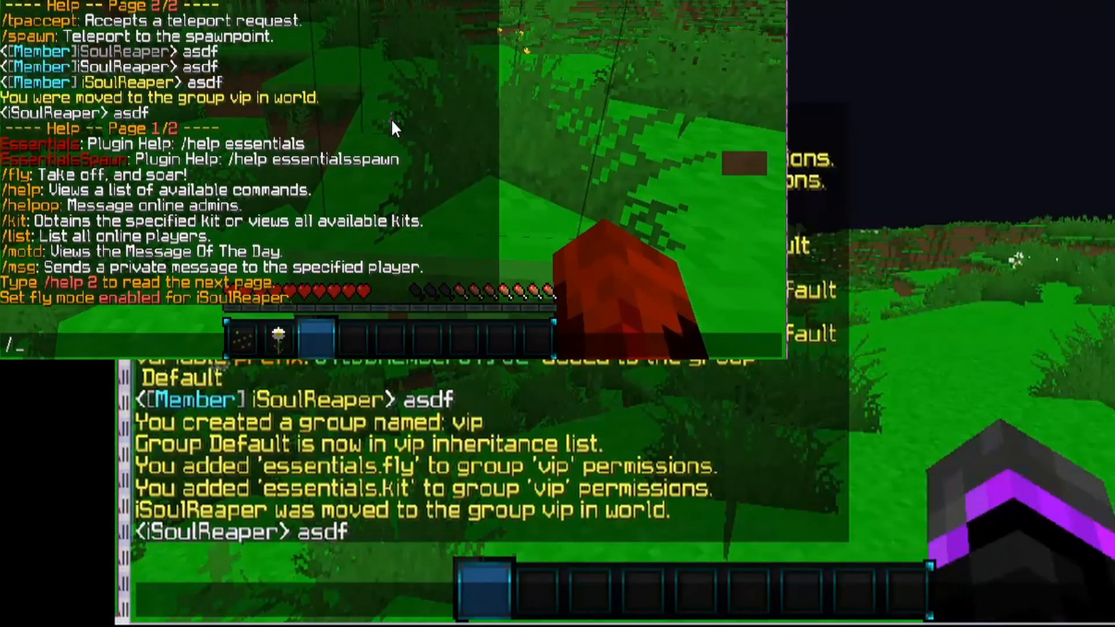
key("Return")
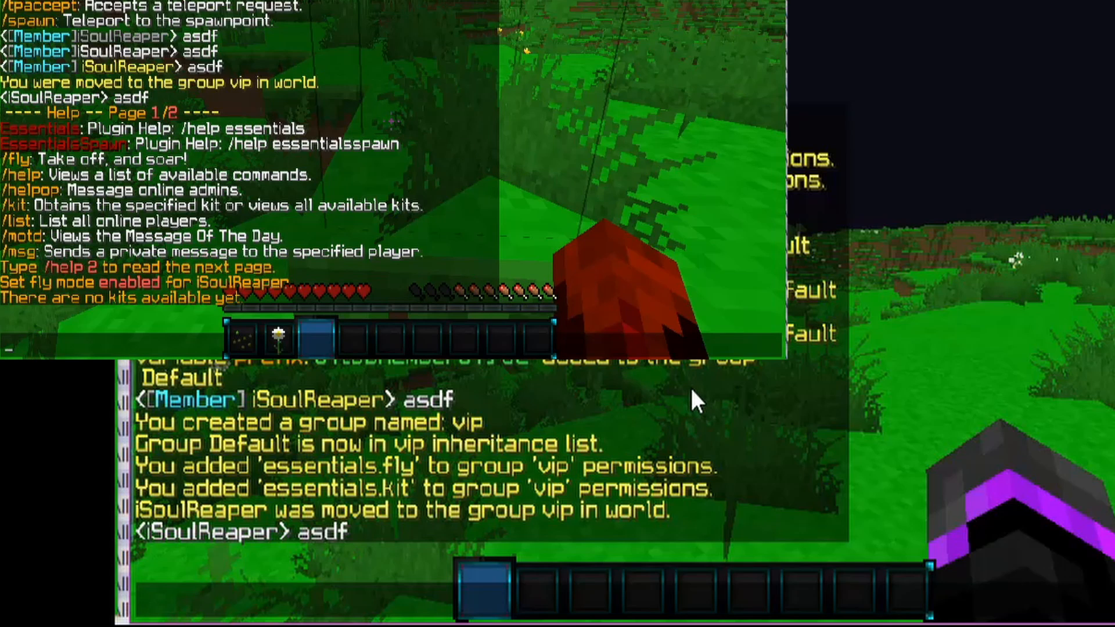
type("/kit")
key("Return")
Step: Add the essentials.kits.dtools permission to the vip group with /mangaddp and save the changes with /mansave
key("t")
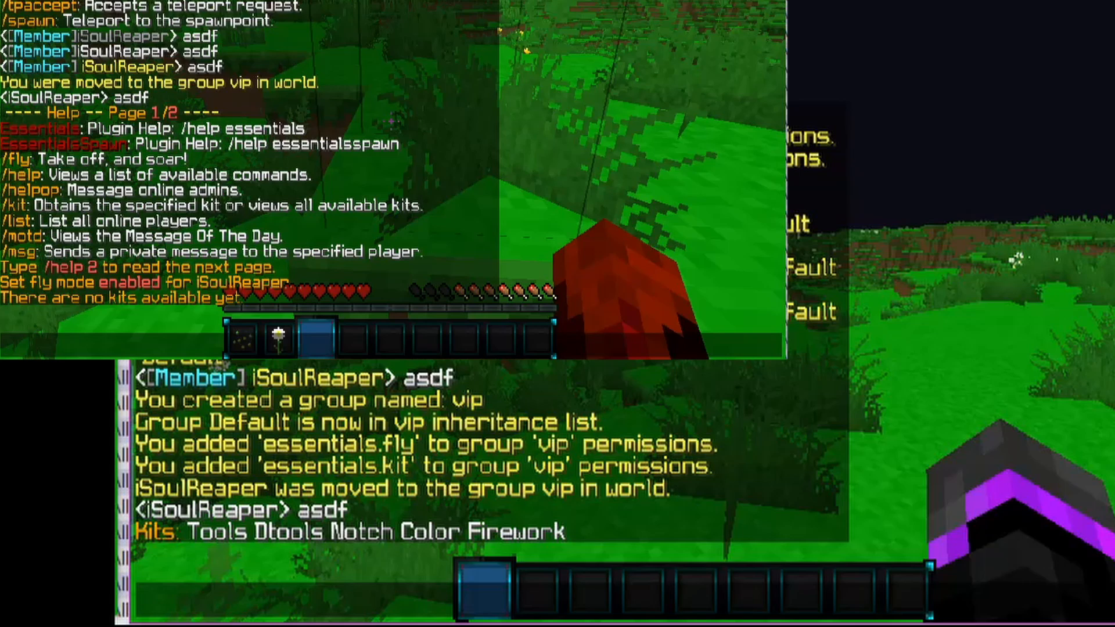
key("Up")
key("Up")
key("Up")
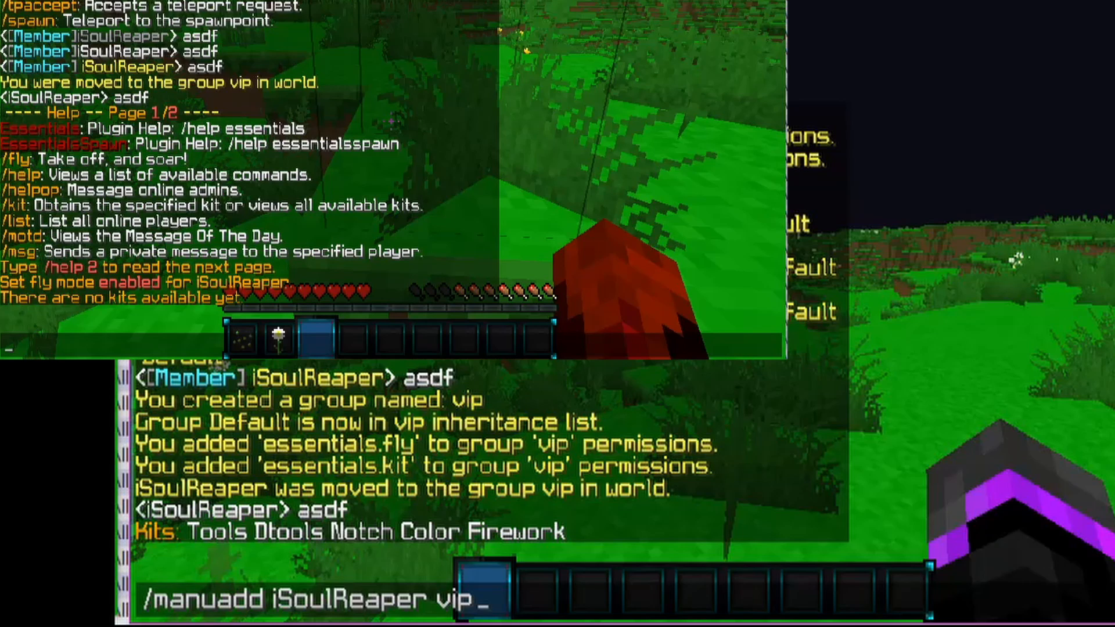
key("Up")
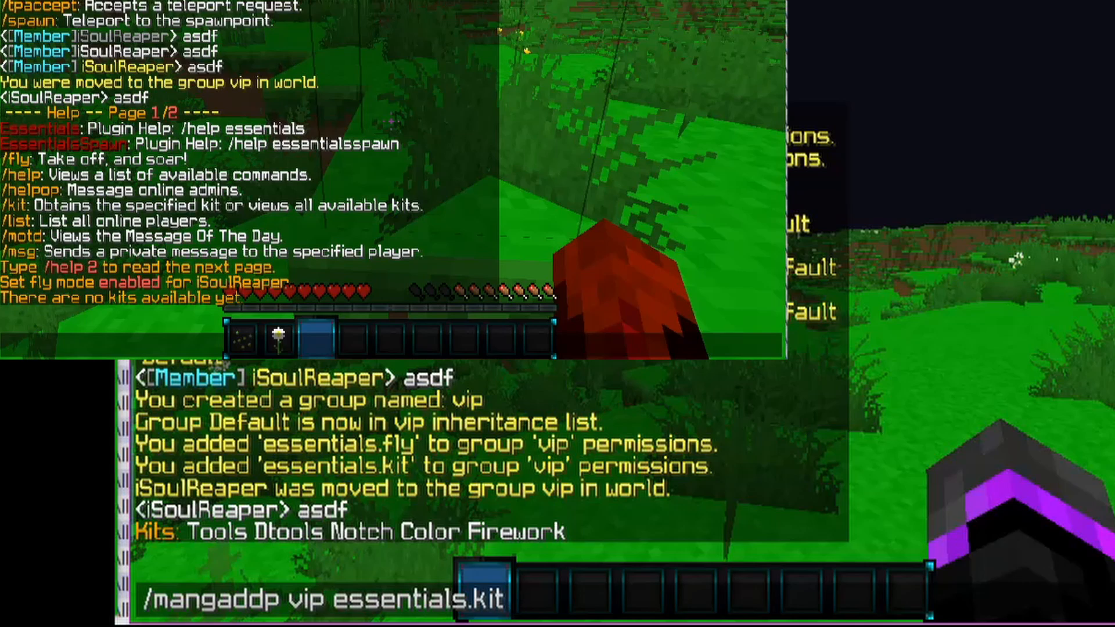
type("s.dtools")
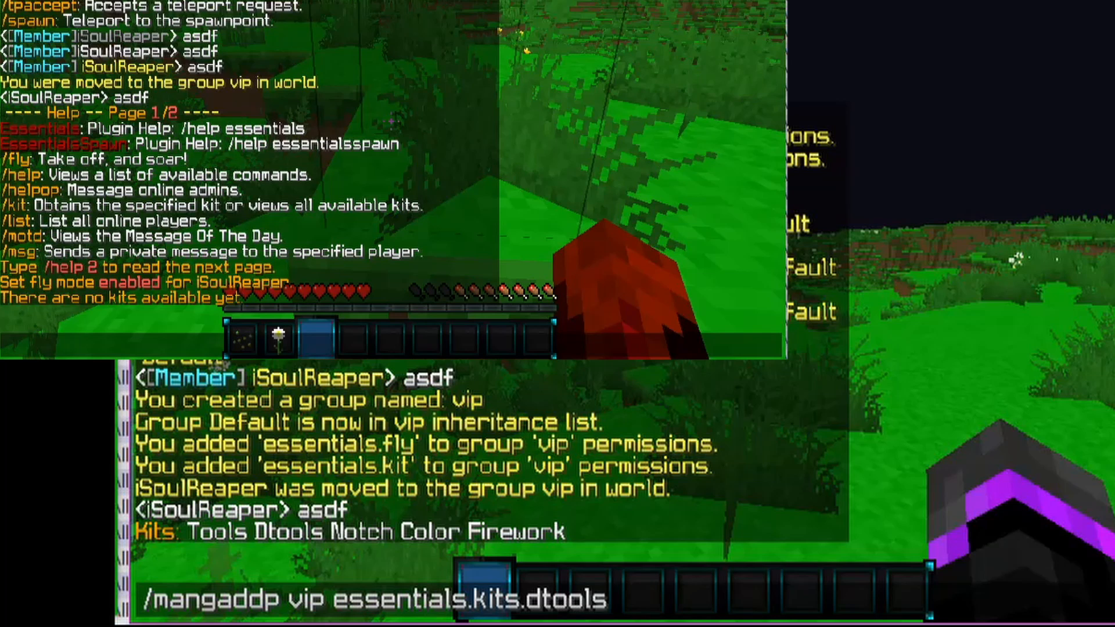
key("Return")
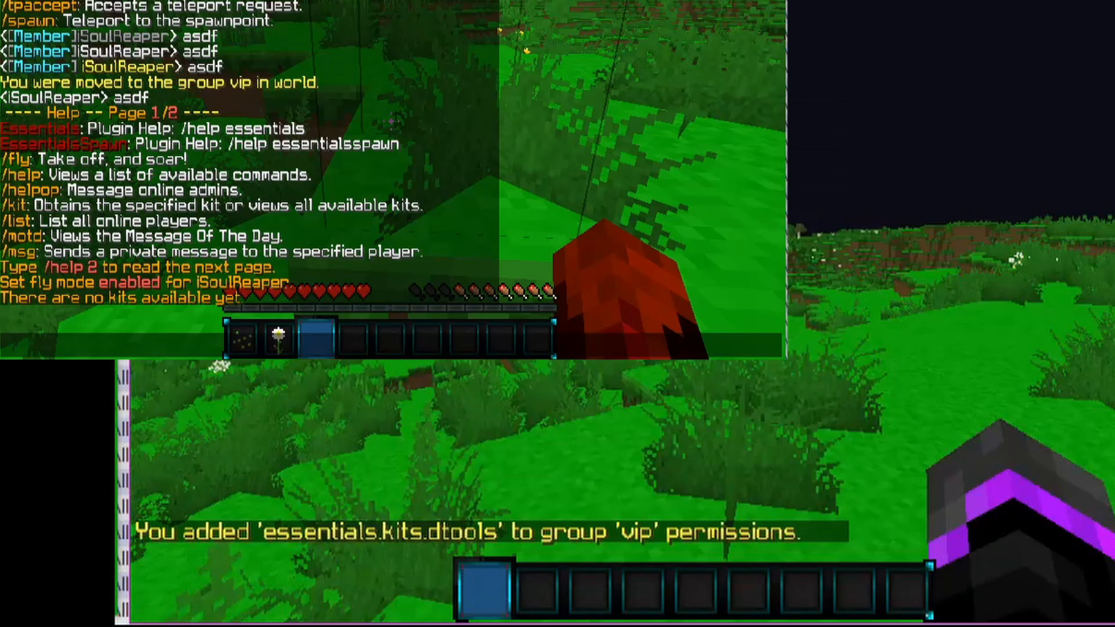
type("t/mansave")
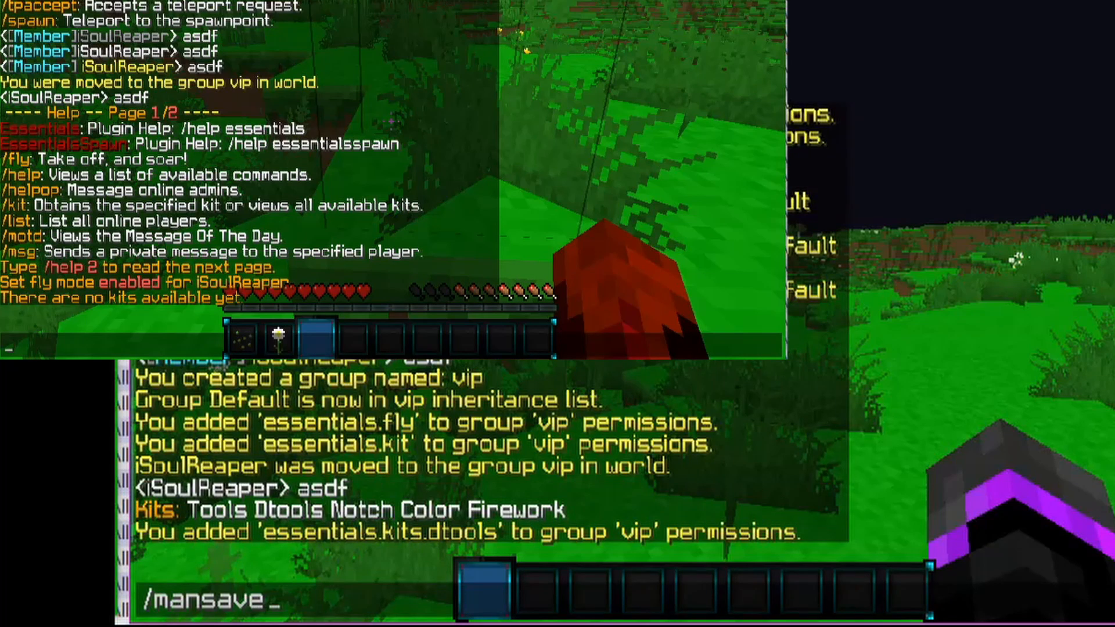
key("Return")
Step: List the second player's available kits with /kit and claim the dtools kit with /kit dtools
type("t/kit")
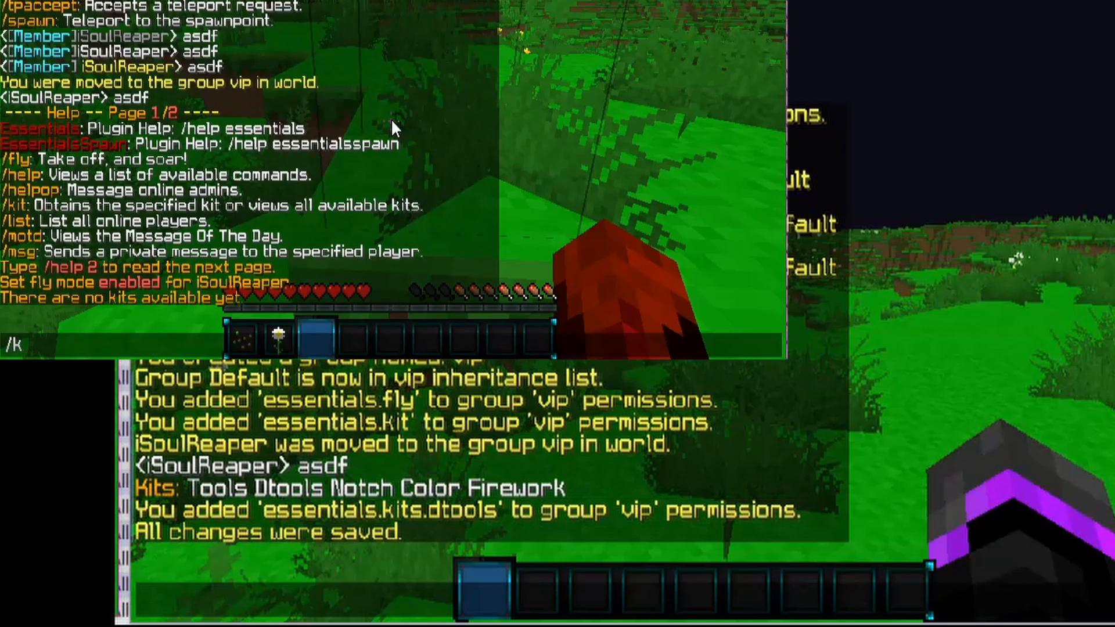
key("Return")
type("t")
type("/")
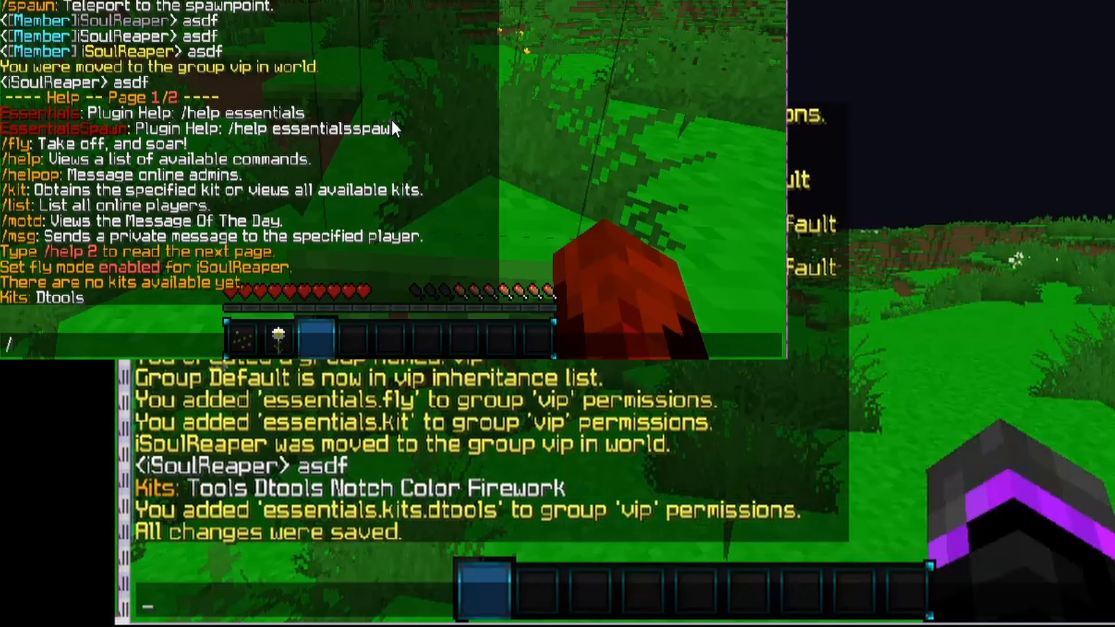
type("kit dtools")
key("Return")
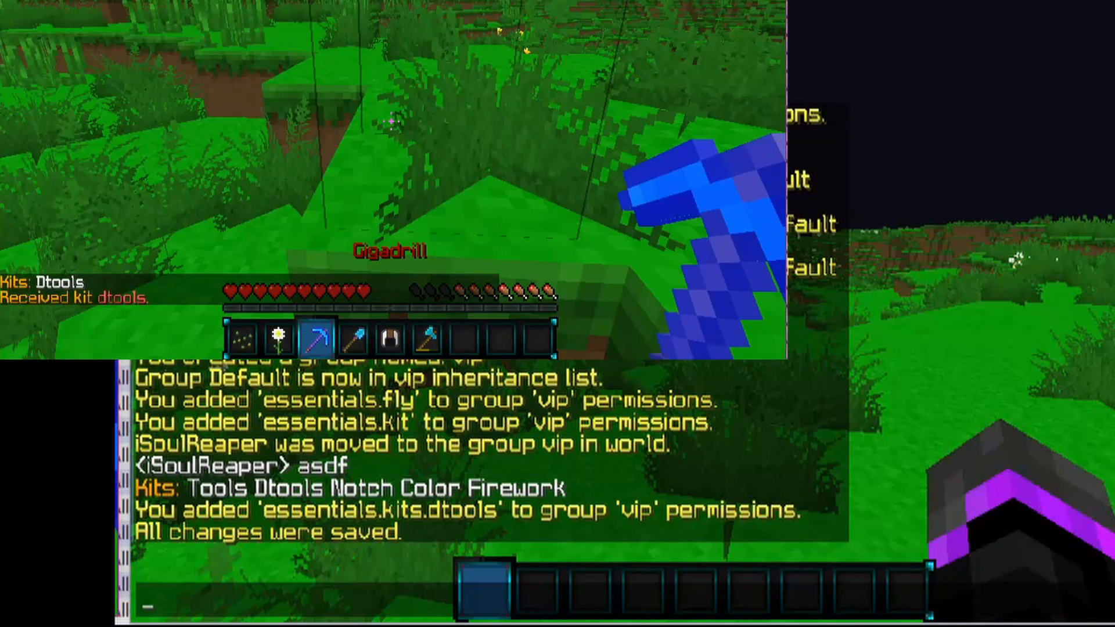
Step: Equip the armor piece from the dtools kit in the second player's inventory
key("e")
left_click(384, 259, "shift")
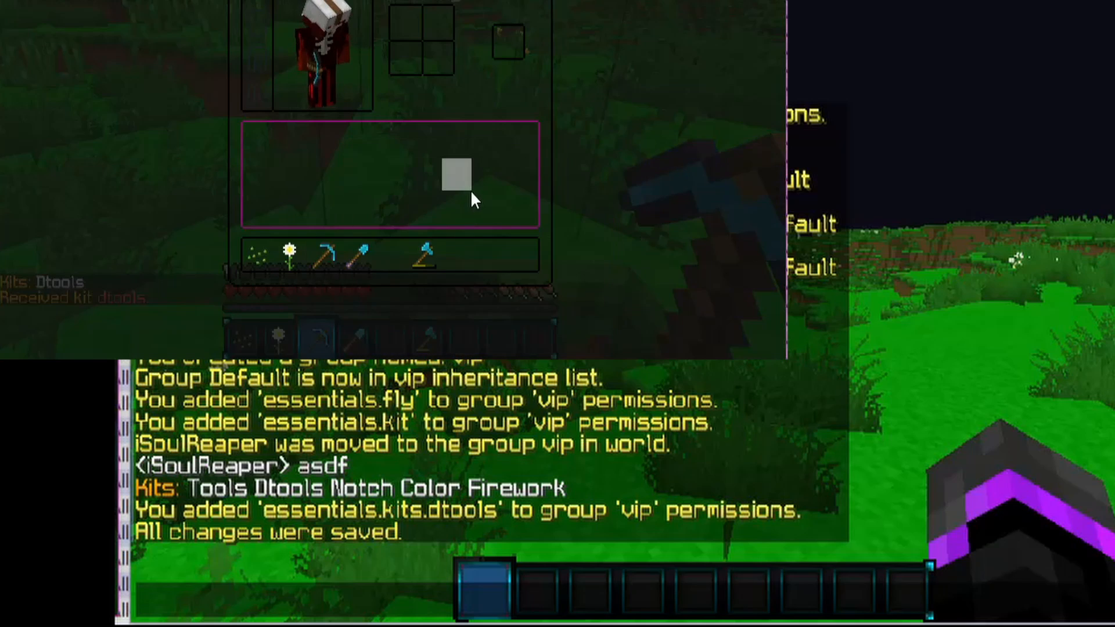
key("e")
Step: Give the vip group the prefix "&6[&5&lVIP&76] &a" with /mangaddv as the administrator
key("t")
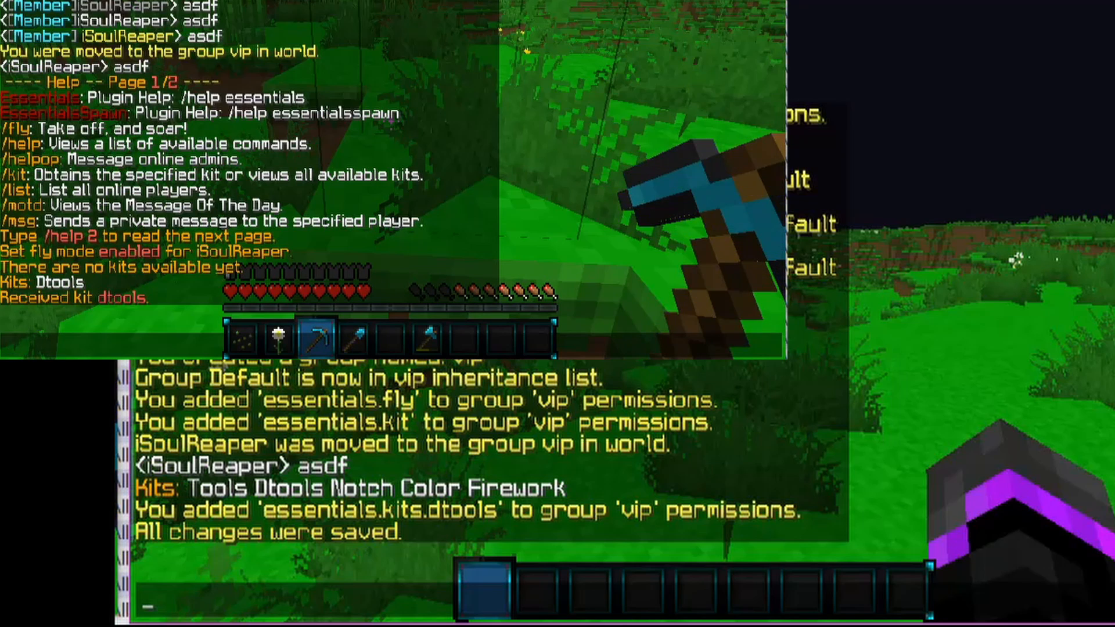
type("angaddv")
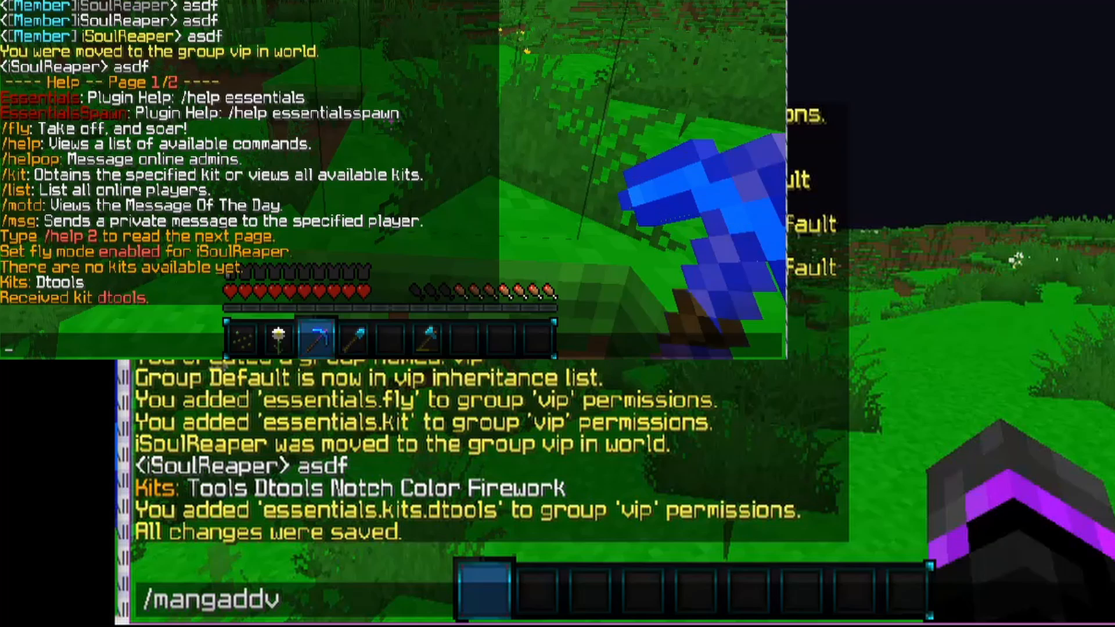
type(" vip p")
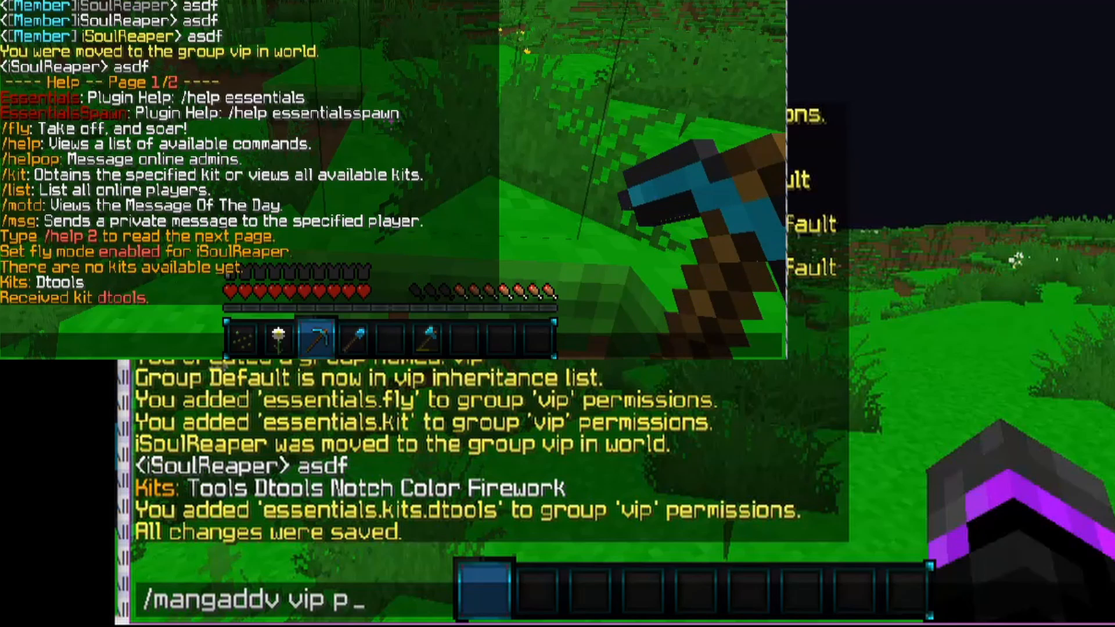
type("&76[")
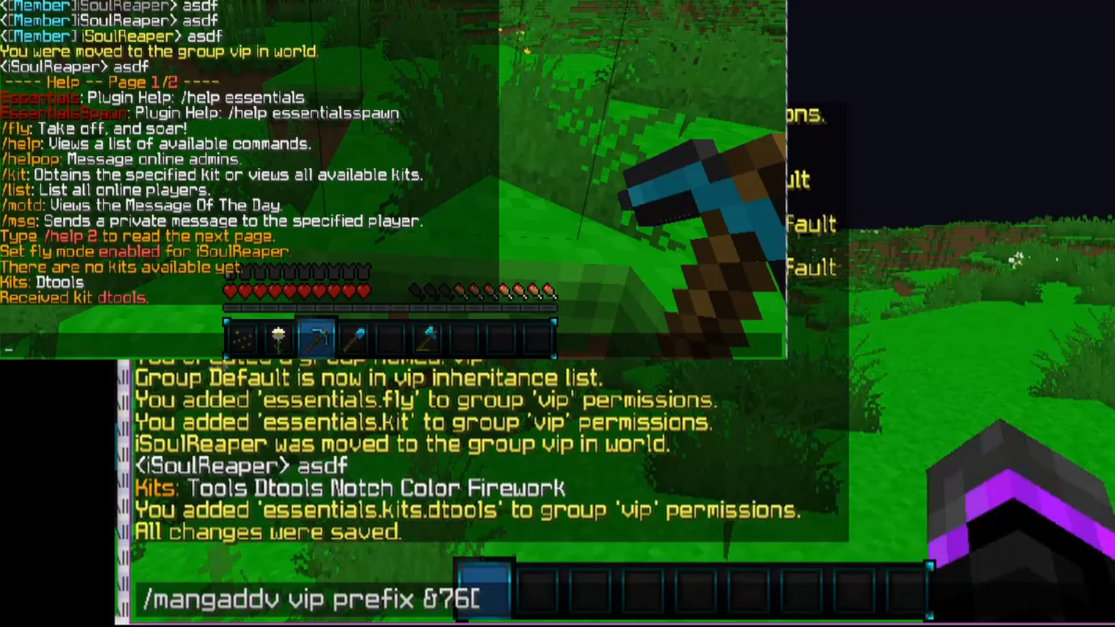
key("BackSpace")
key("BackSpace")
key("BackSpace")
type("6[")
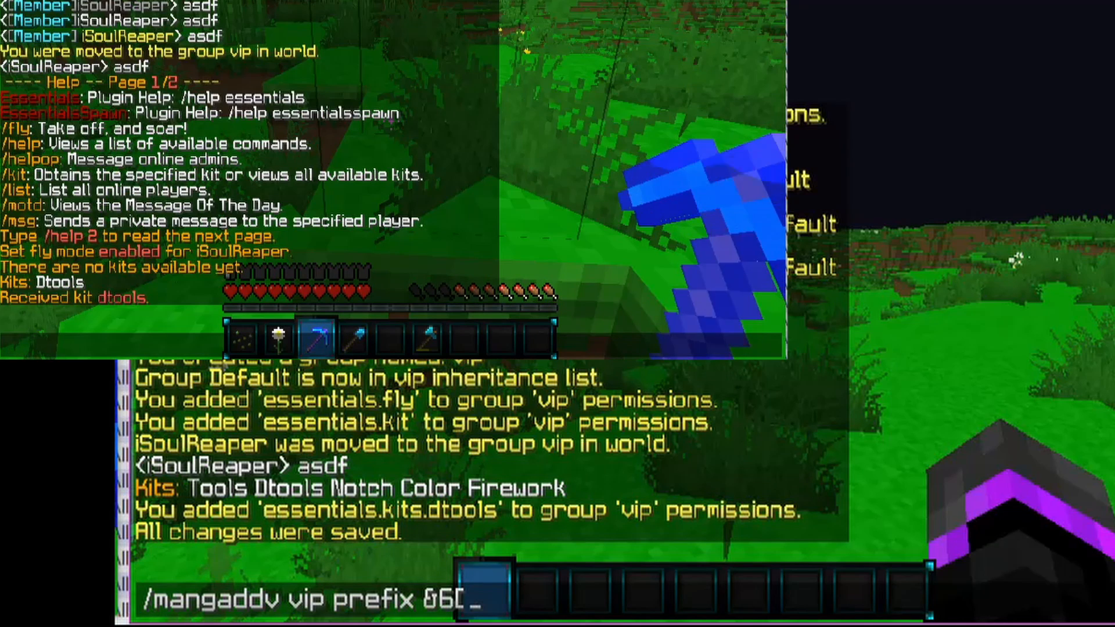
type("&5&l")
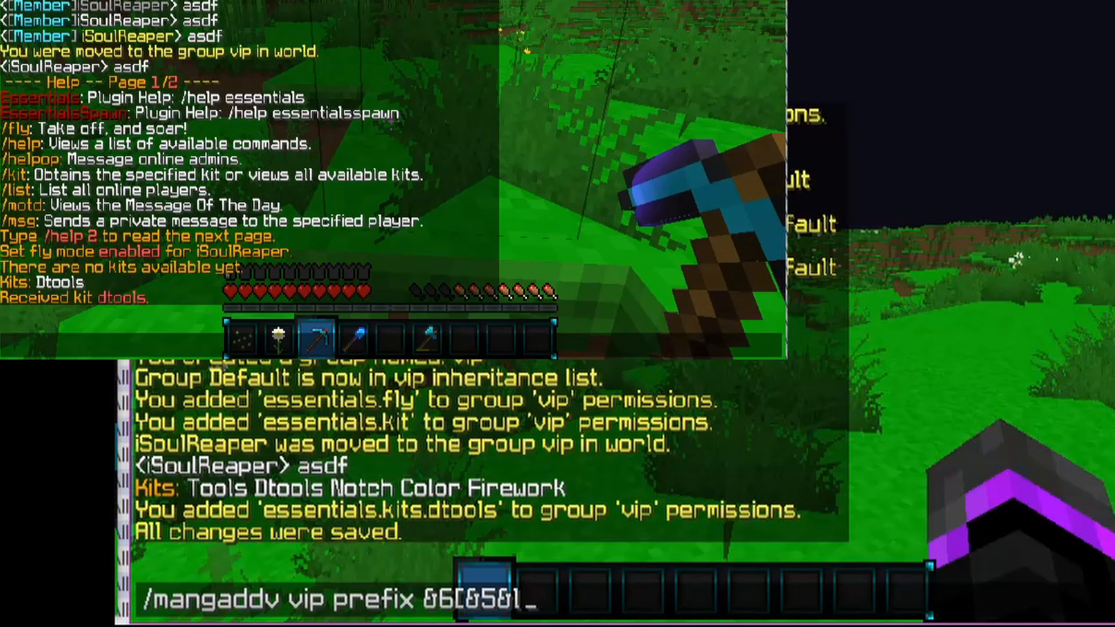
type("VIP&76]")
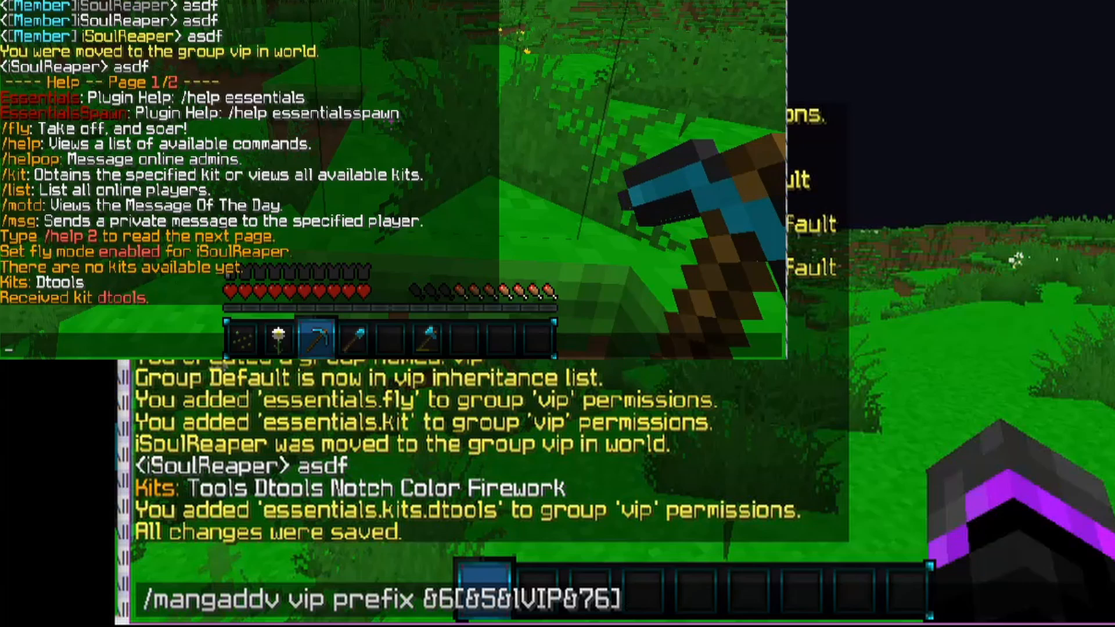
type(" &a")
key("Return")
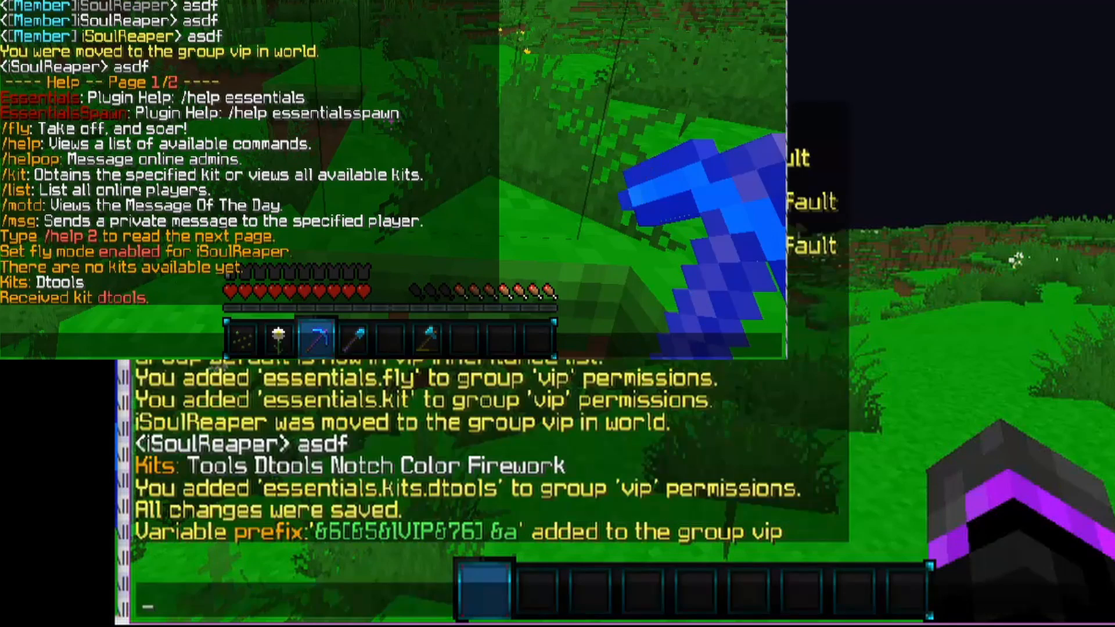
Step: Send the chat message asdf as the second player to check the new vip prefix
type("asdf")
key("Return")
key("t")
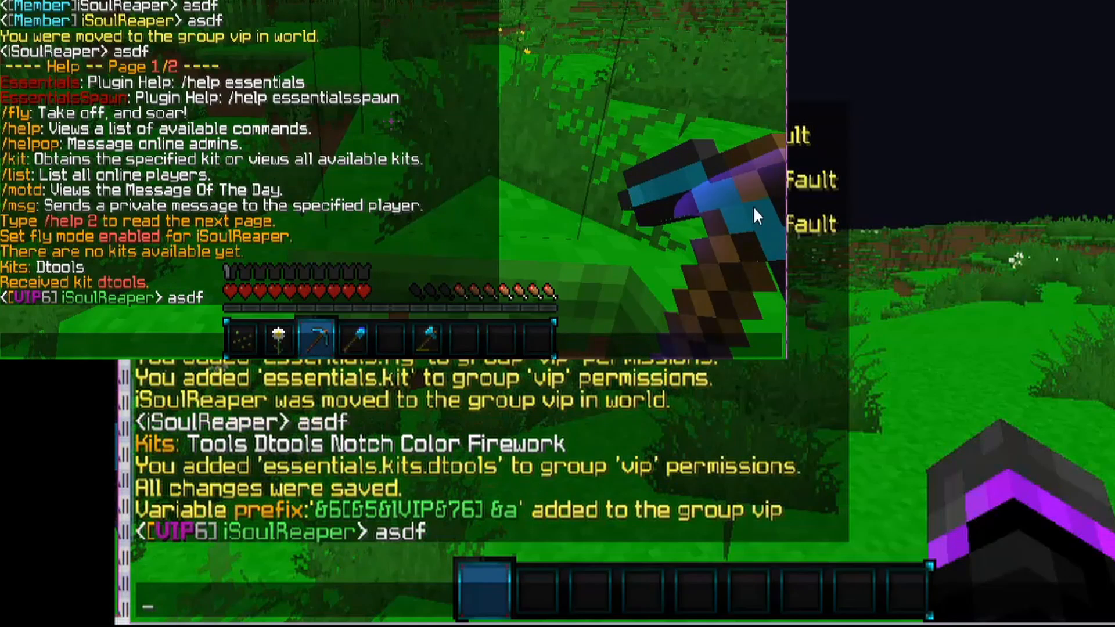
Step: Correct the vip group's prefix to "&6[&5&lVIP&6] &a" by reissuing the /mangaddv command as the administrator
left_click(538, 396)
key("Up")
key("Left")
key("Left")
key("Left")
key("Left")
key("Left")
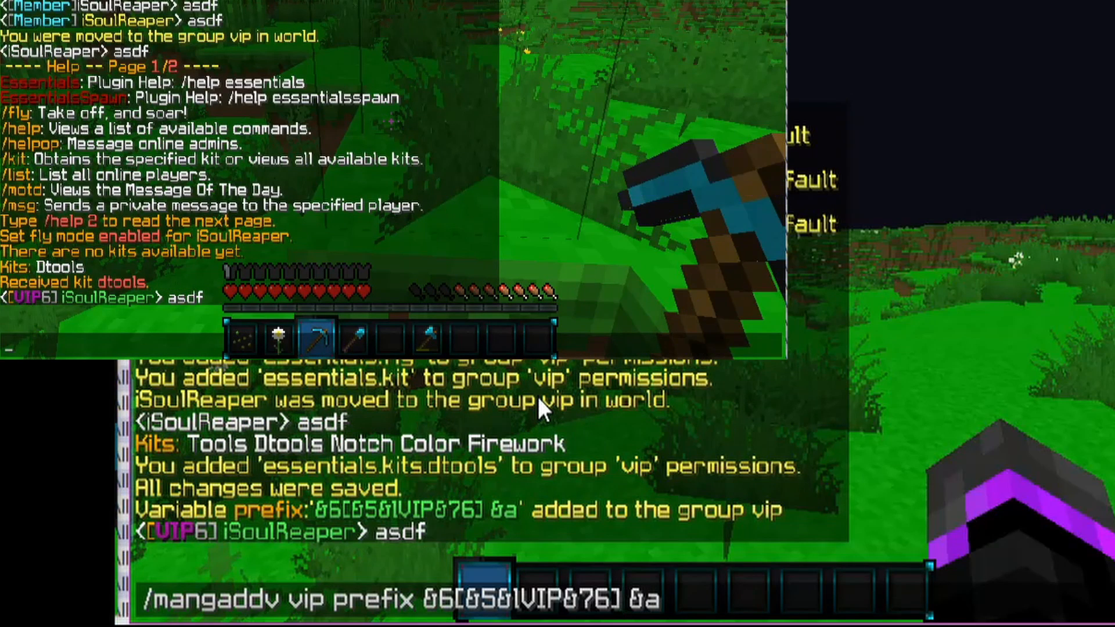
key("BackSpace")
key("Return")
Step: Send asdf again as the second player to check the corrected vip prefix in chat
left_click(586, 168)
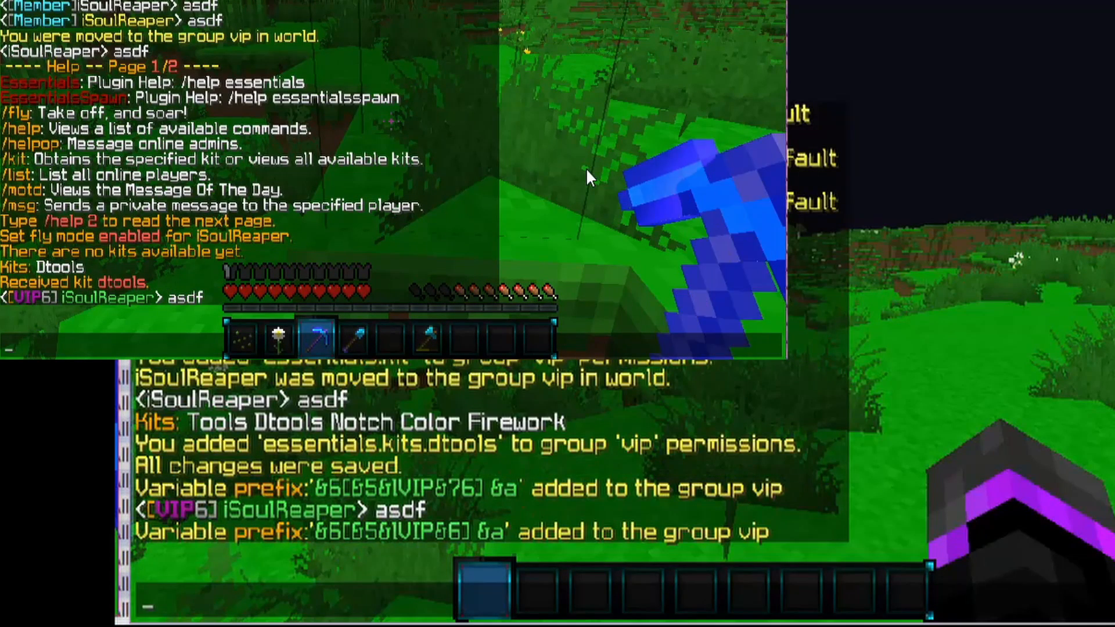
type("asdf")
key("Return")
key("t")
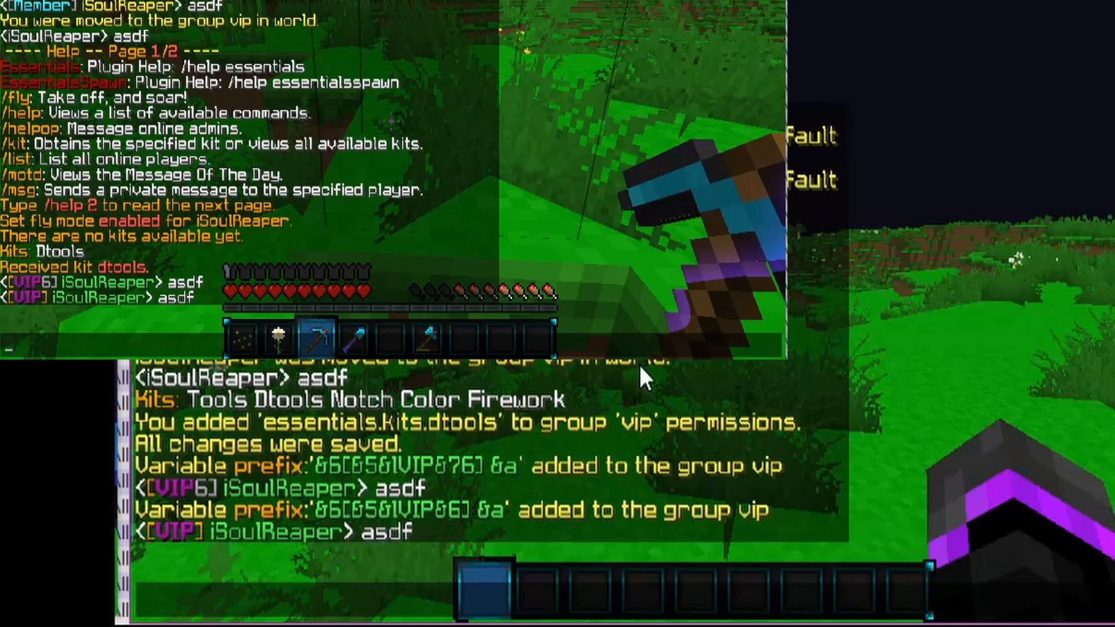
Step: Rework the earlier prefix command into /mangaddv vip suffix &e[&6NOOBIE&e] and run it as the administrator
key("t")
key("Up")
key("Up")
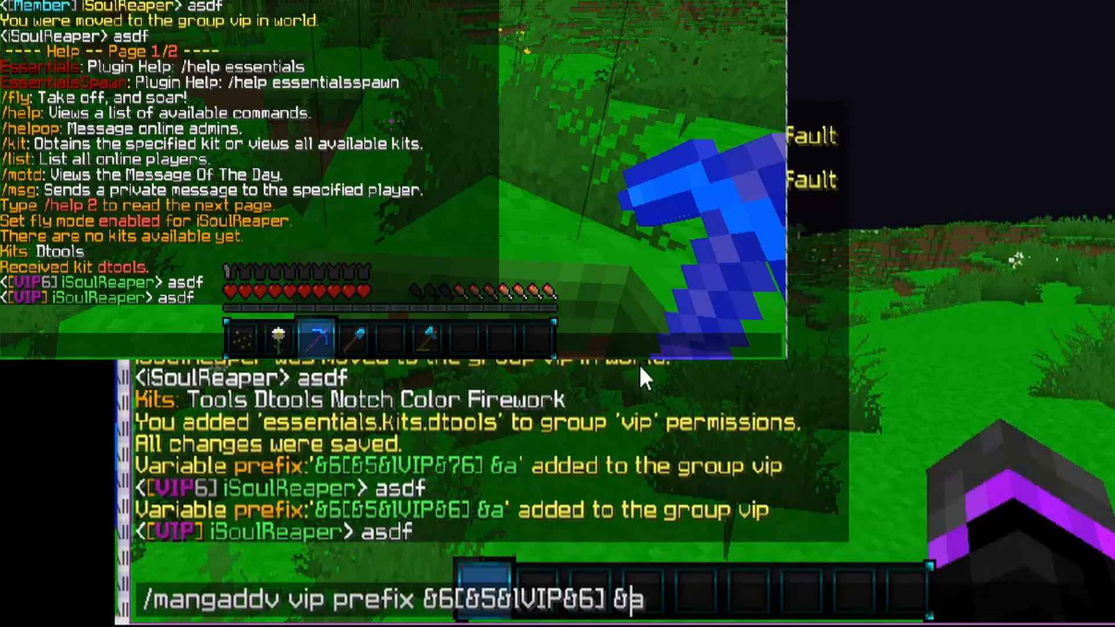
key("BackSpace")
key("BackSpace")
key("BackSpace")
key("BackSpace")
key("BackSpace")
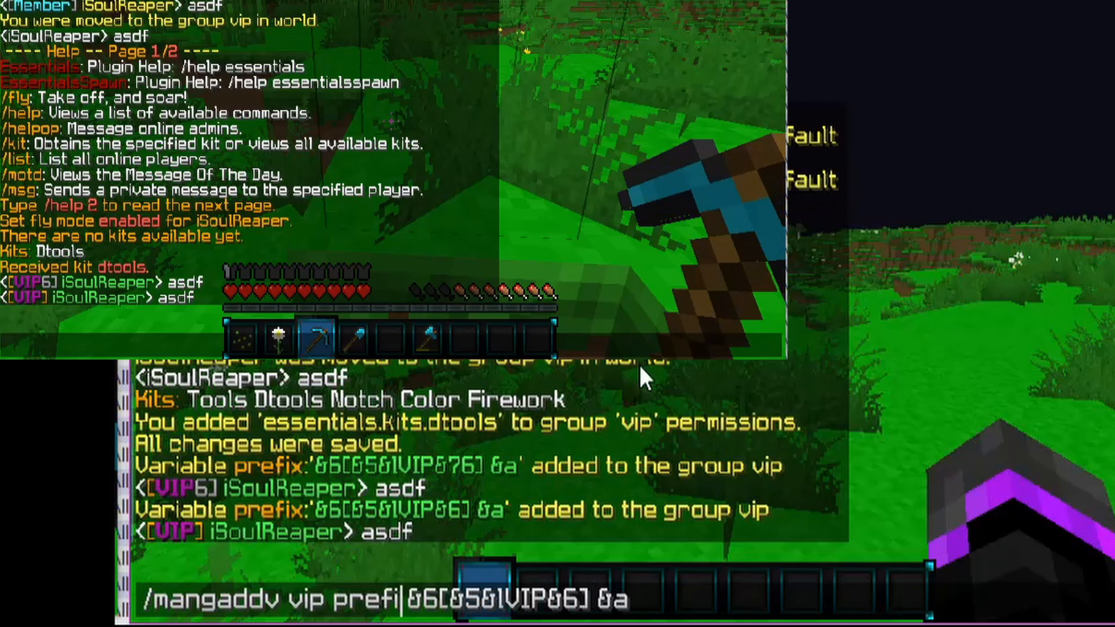
key("BackSpace")
key("BackSpace")
type("suffix")
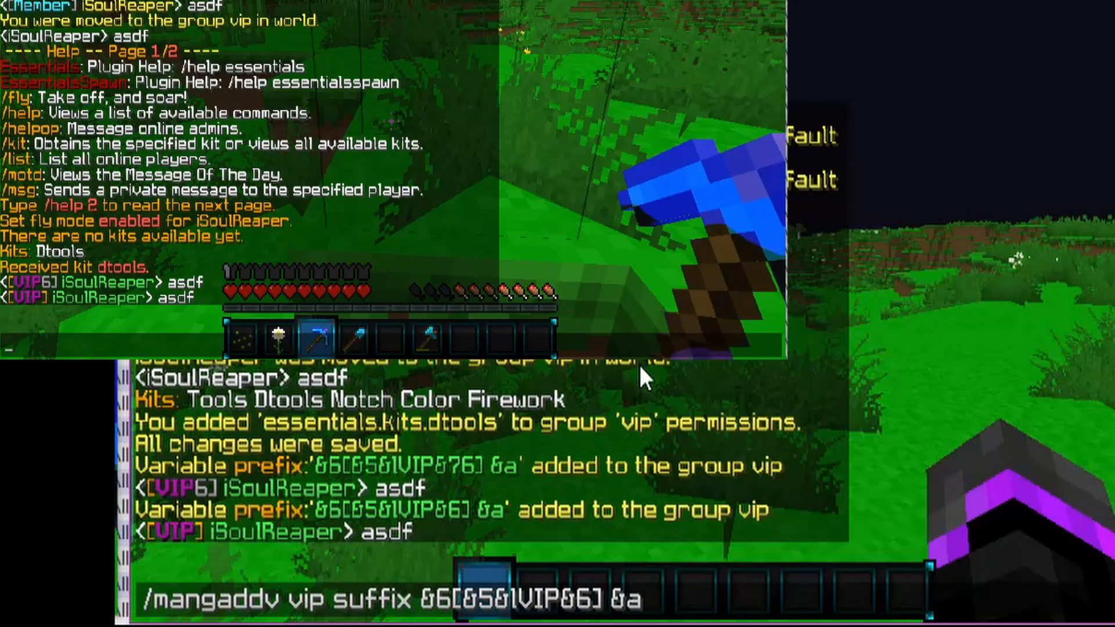
key("BackSpace")
key("BackSpace")
key("BackSpace")
key("BackSpace")
key("BackSpace")
key("BackSpace")
key("BackSpace")
key("BackSpace")
key("BackSpace")
key("BackSpace")
key("BackSpace")
key("BackSpace")
key("BackSpace")
key("BackSpace")
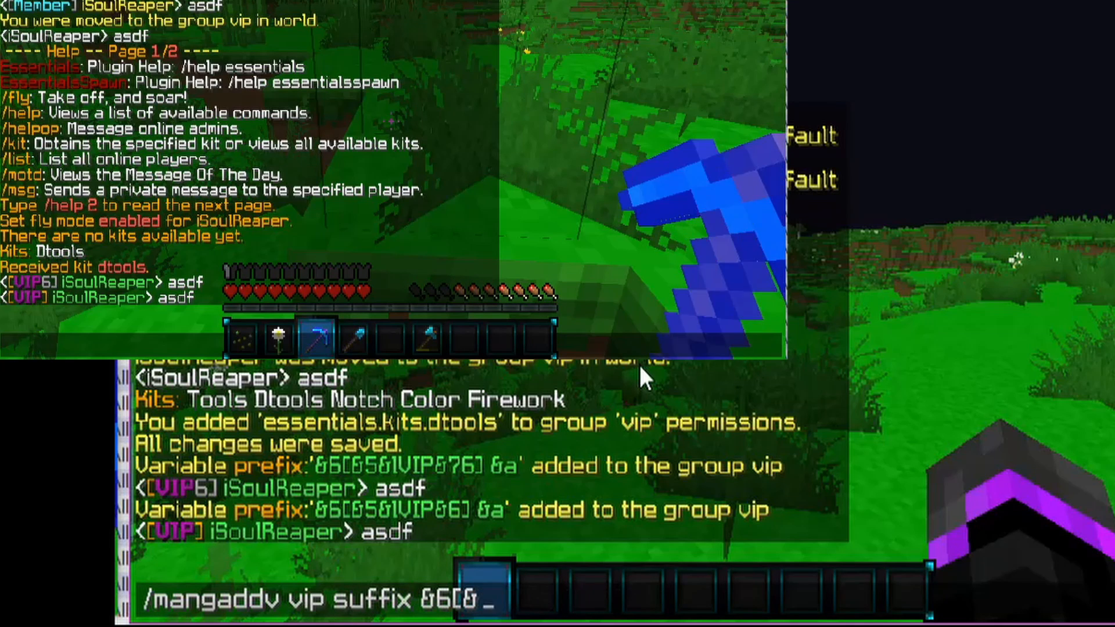
type("e")
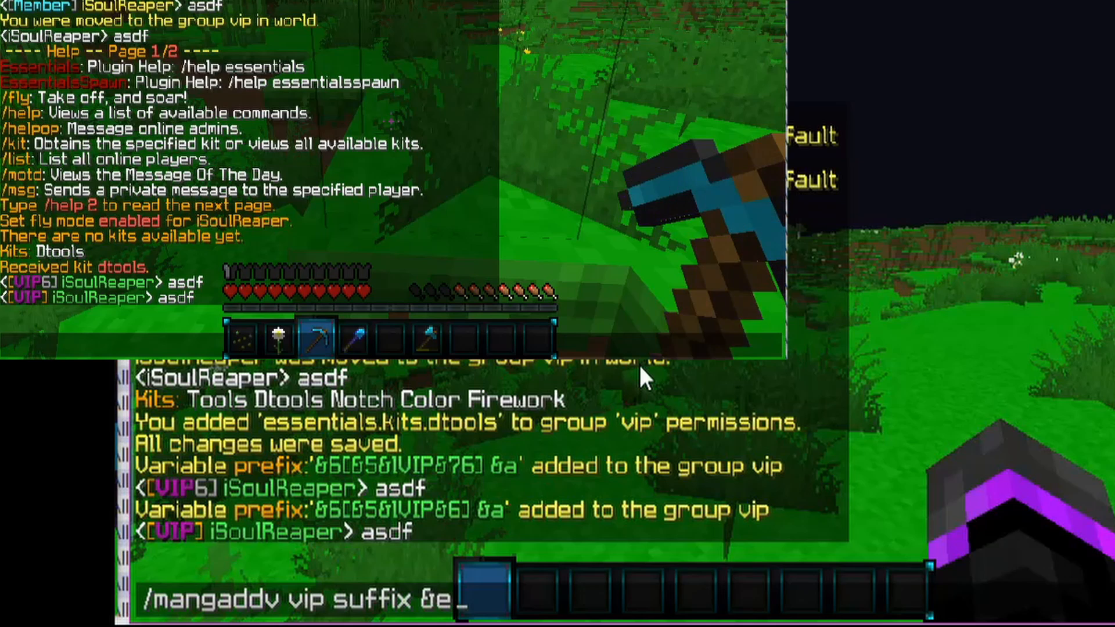
type("[&6NOO")
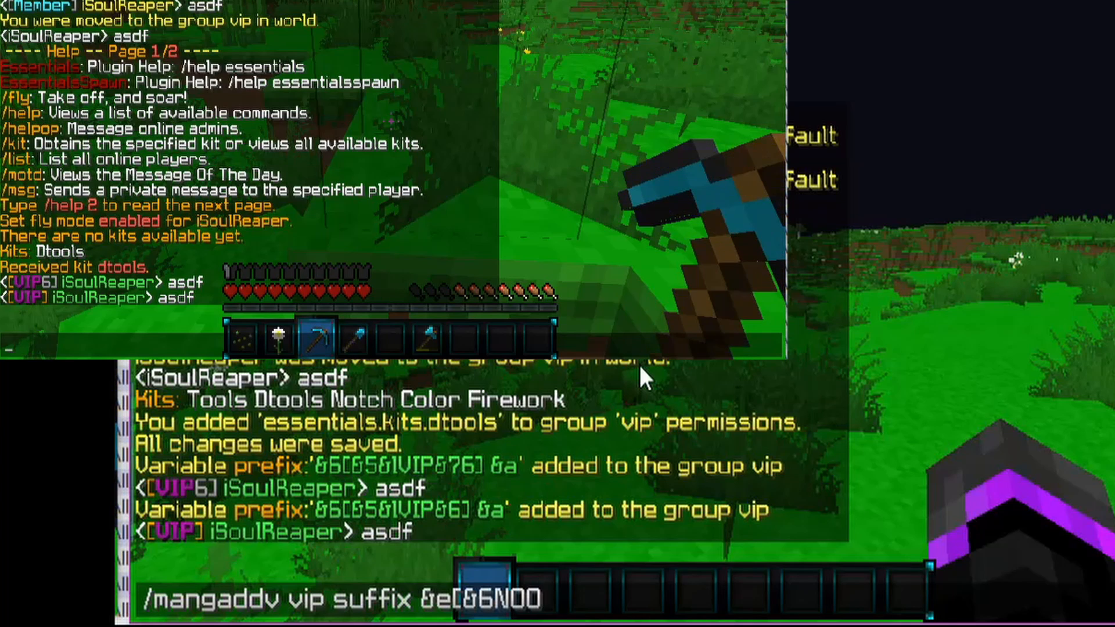
type("BIE&e]")
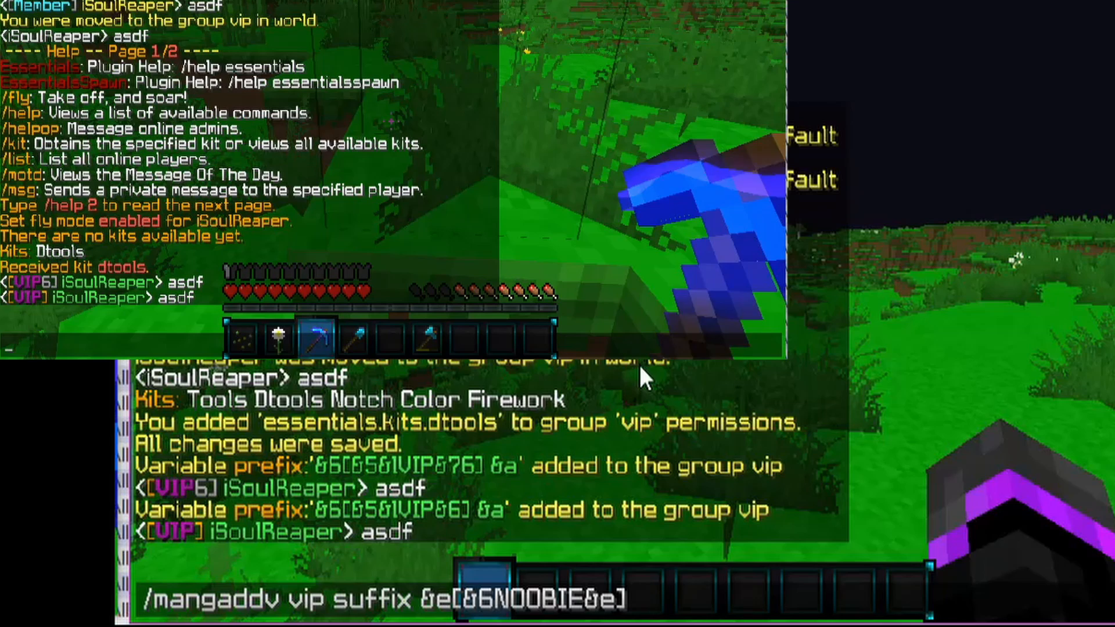
key("Return")
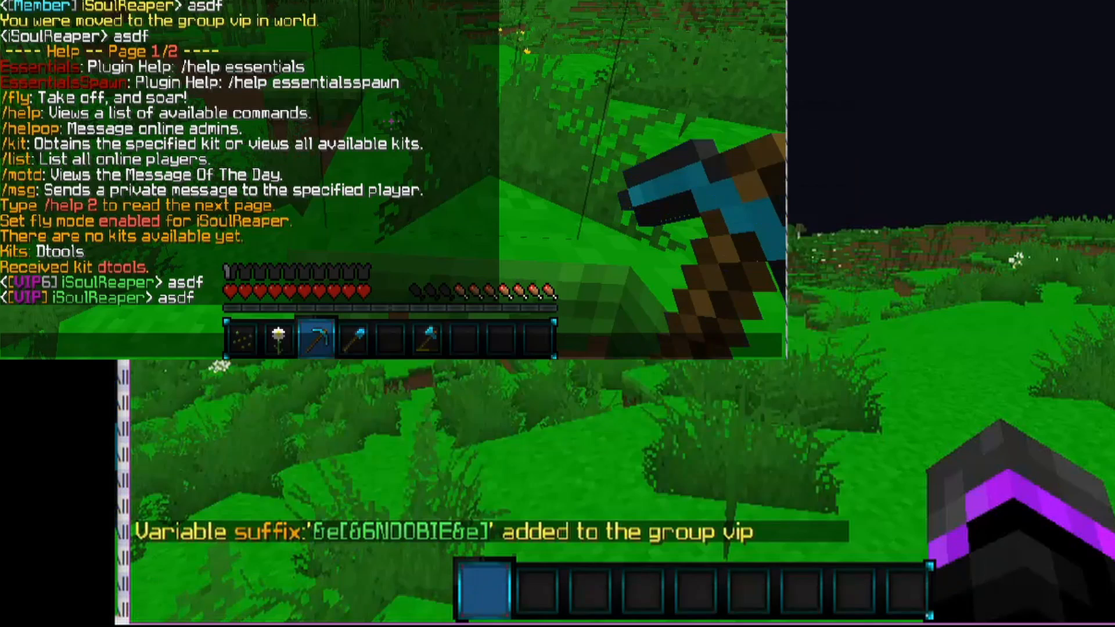
Step: Send the chat message asdf as the second player to check the vip group's NOOBIE suffix
left_click(545, 84)
type("asdf")
key("Return")
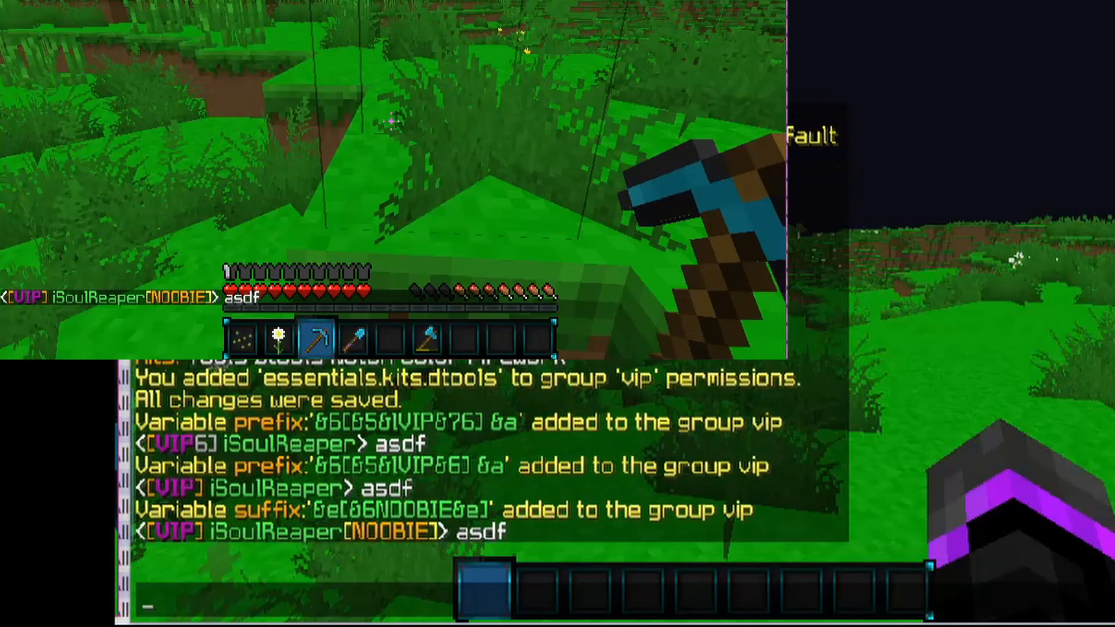
key("t")
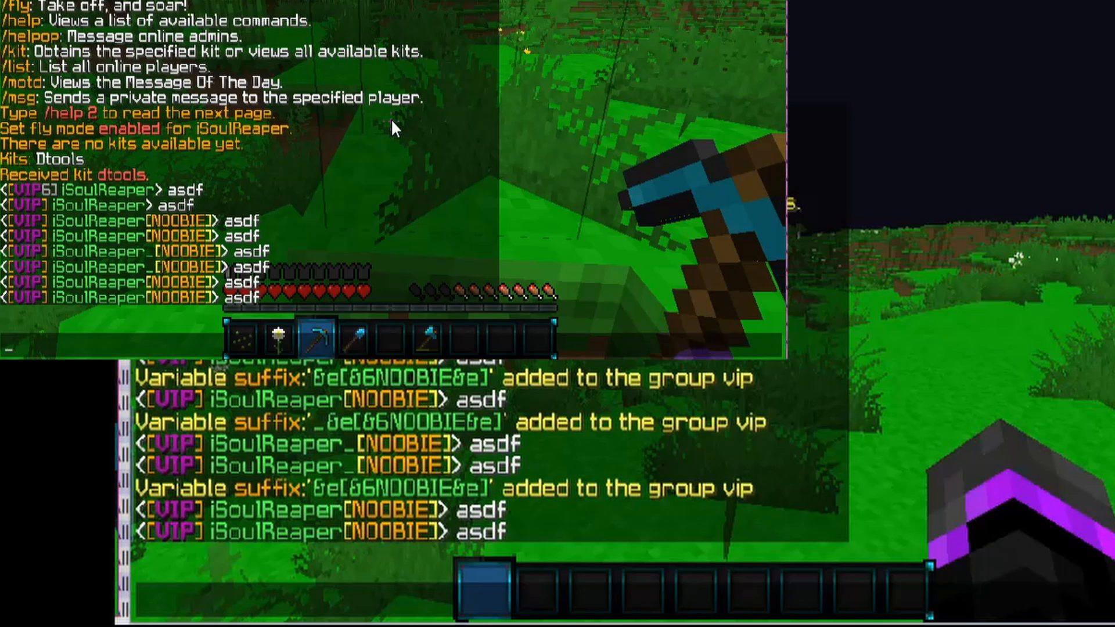
Step: Create a new permission group named helper with the /mangadd command as the administrator
left_click(673, 418)
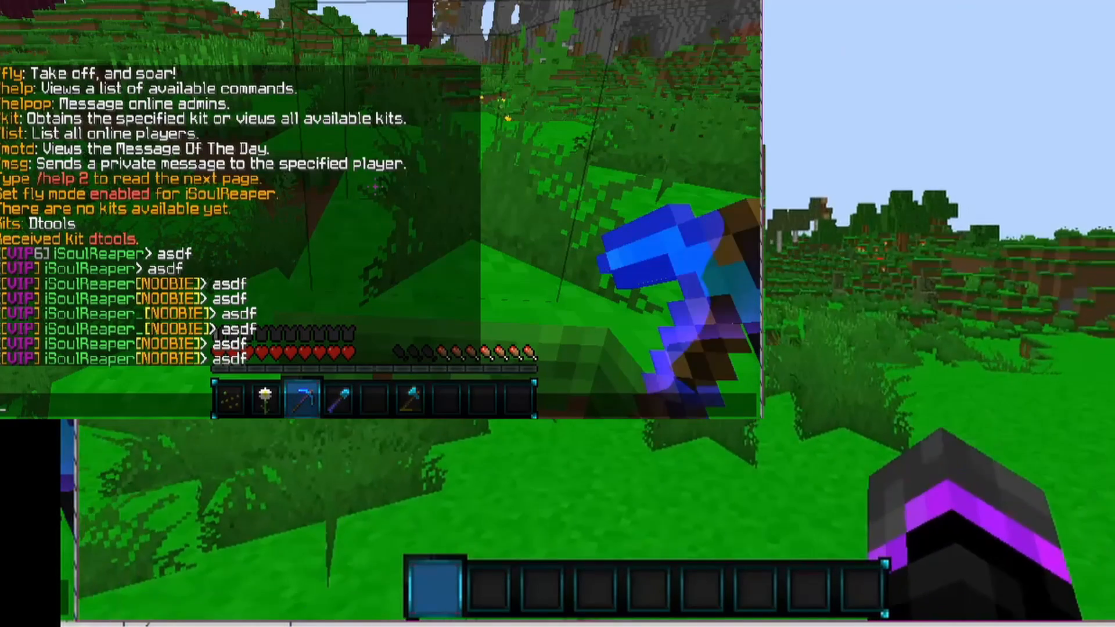
key("a")
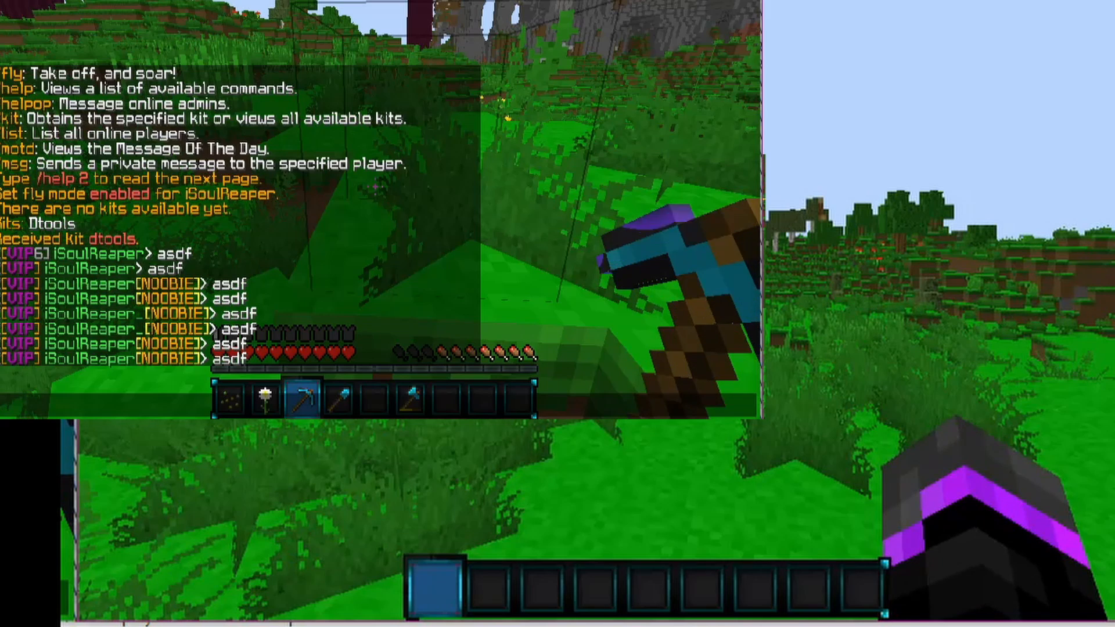
type("/m")
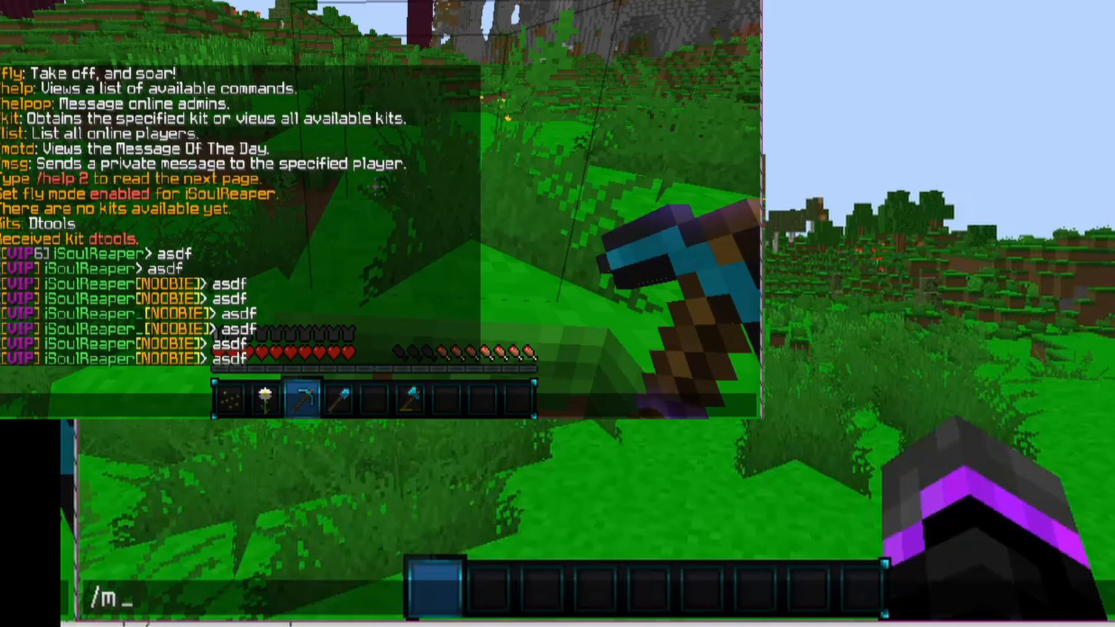
type("angadd h")
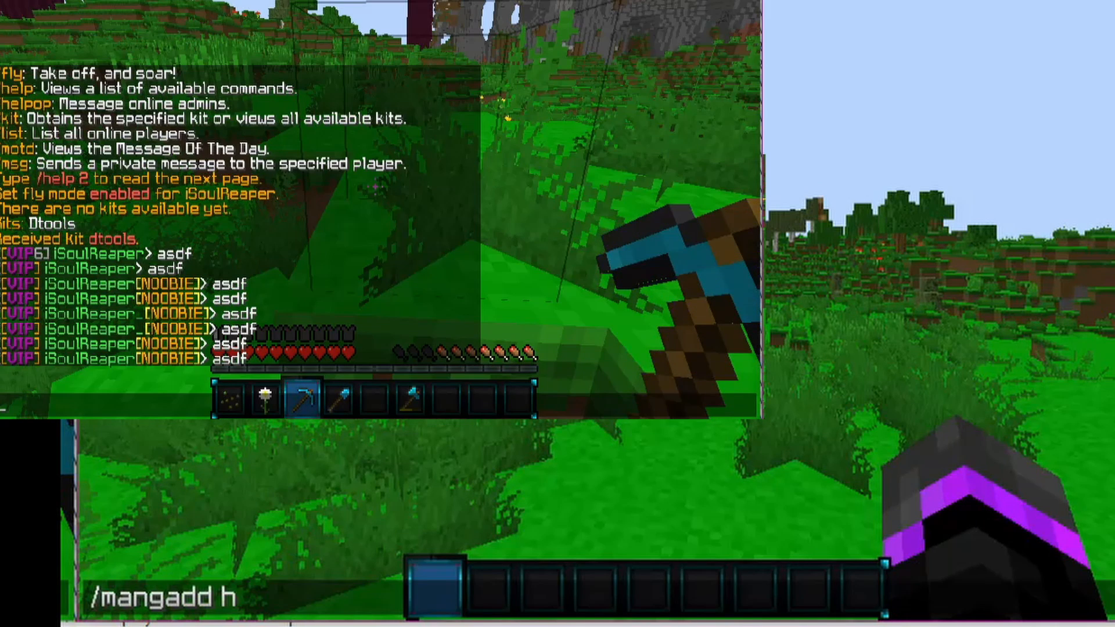
type("elper")
key("Return")
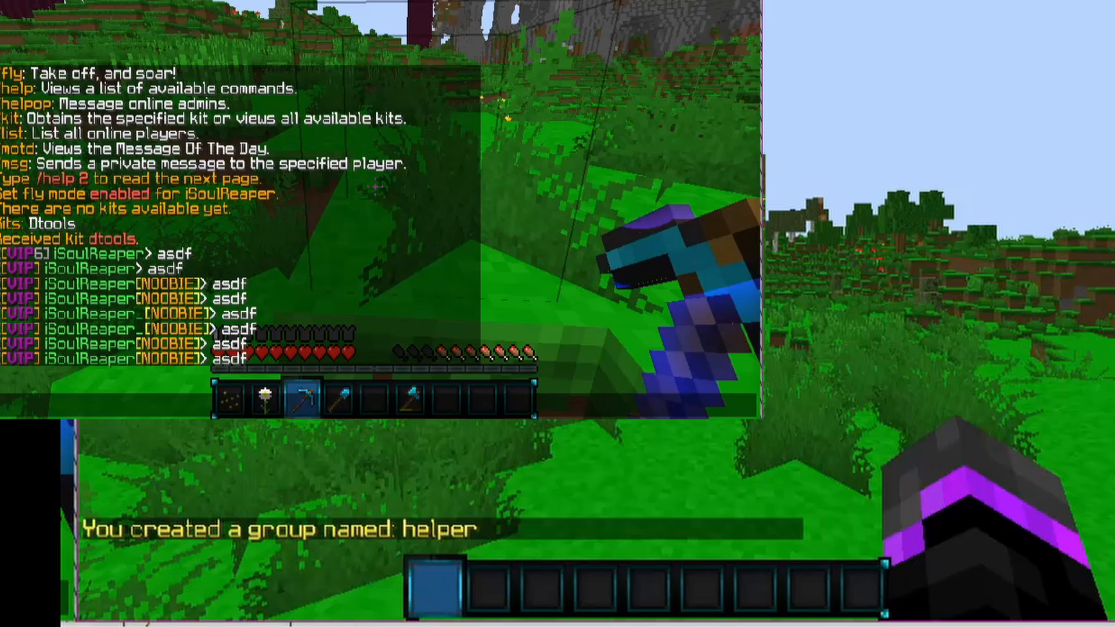
Step: Make the helper group inherit the default group by running /mangaddi helper default
type("/")
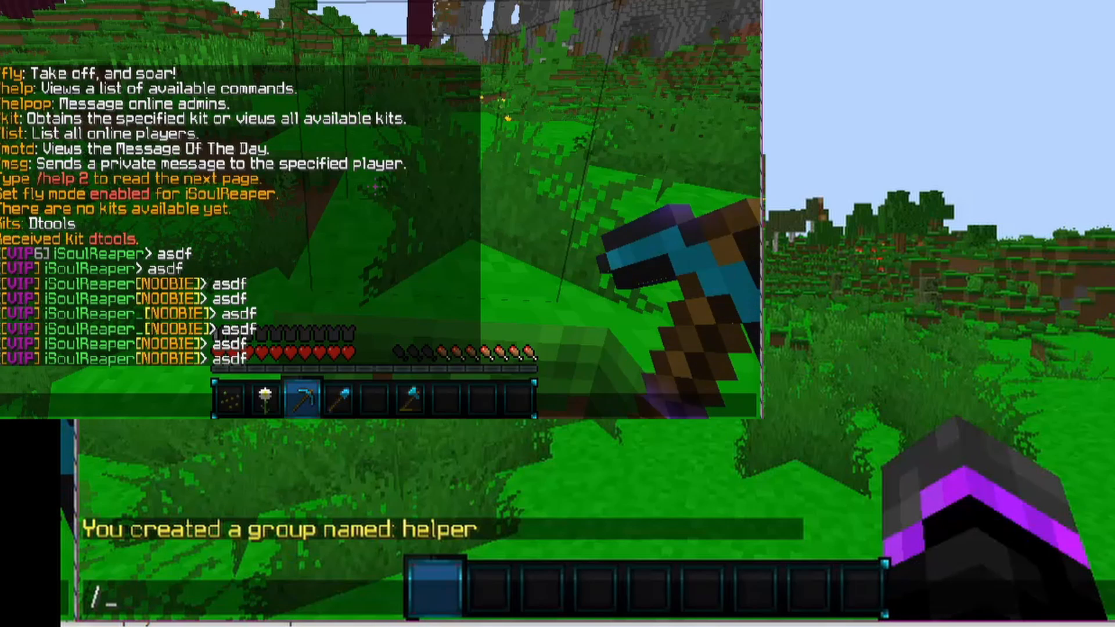
type("mang")
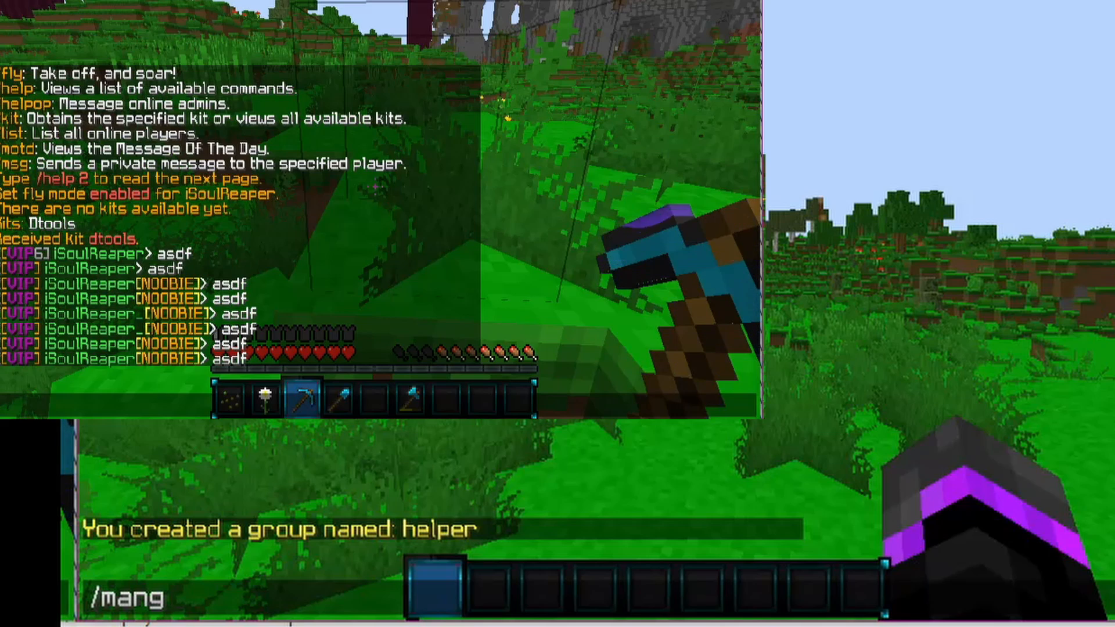
type("addi helper default")
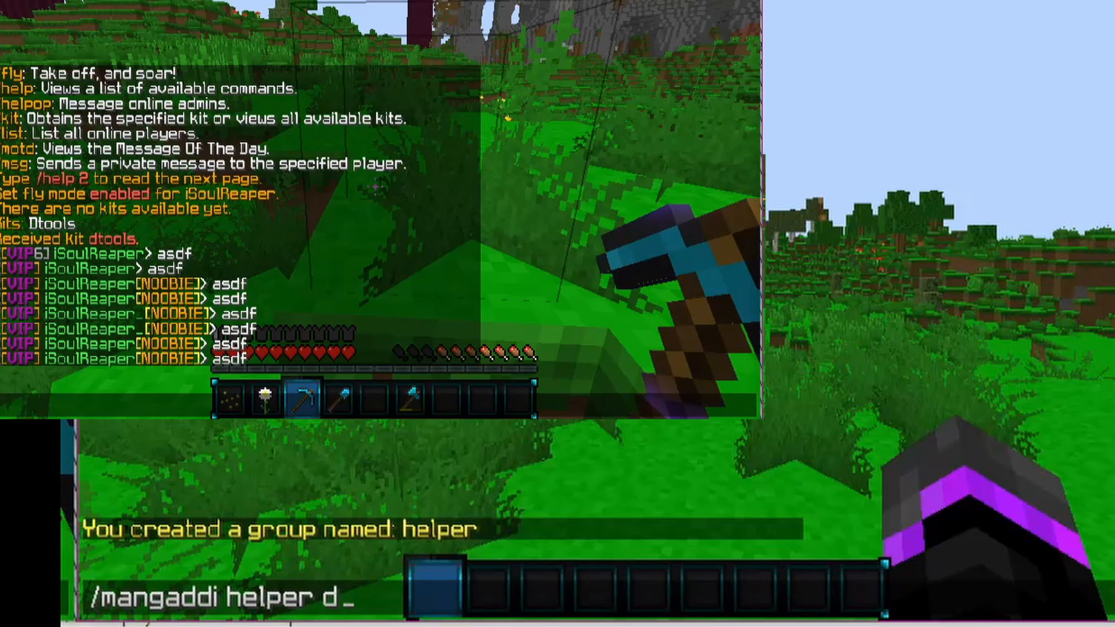
key("Return")
key("t")
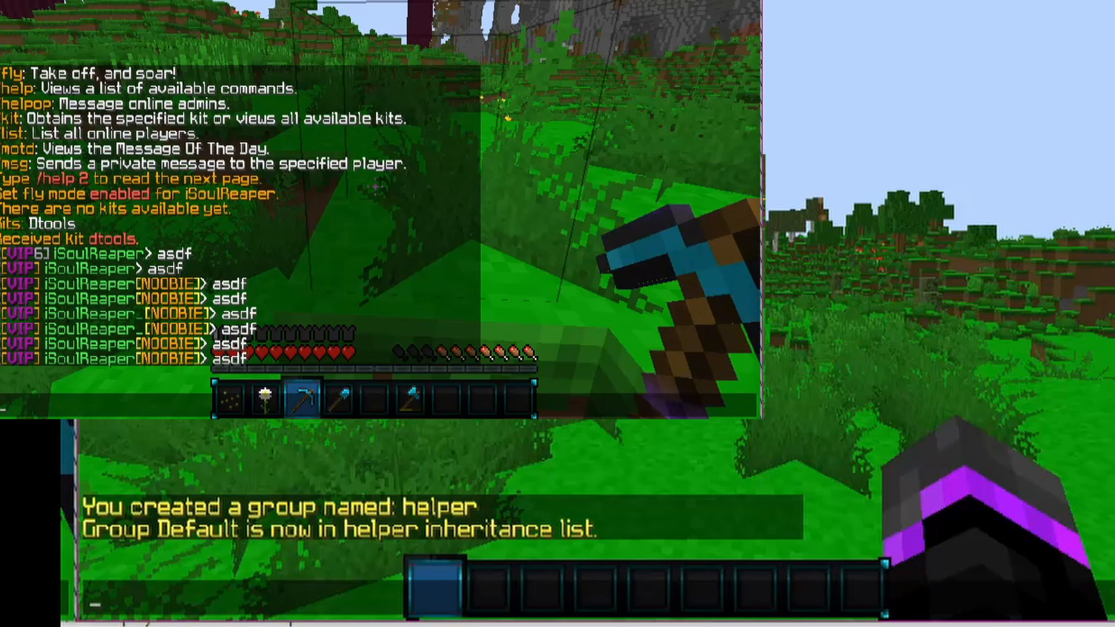
type("/man")
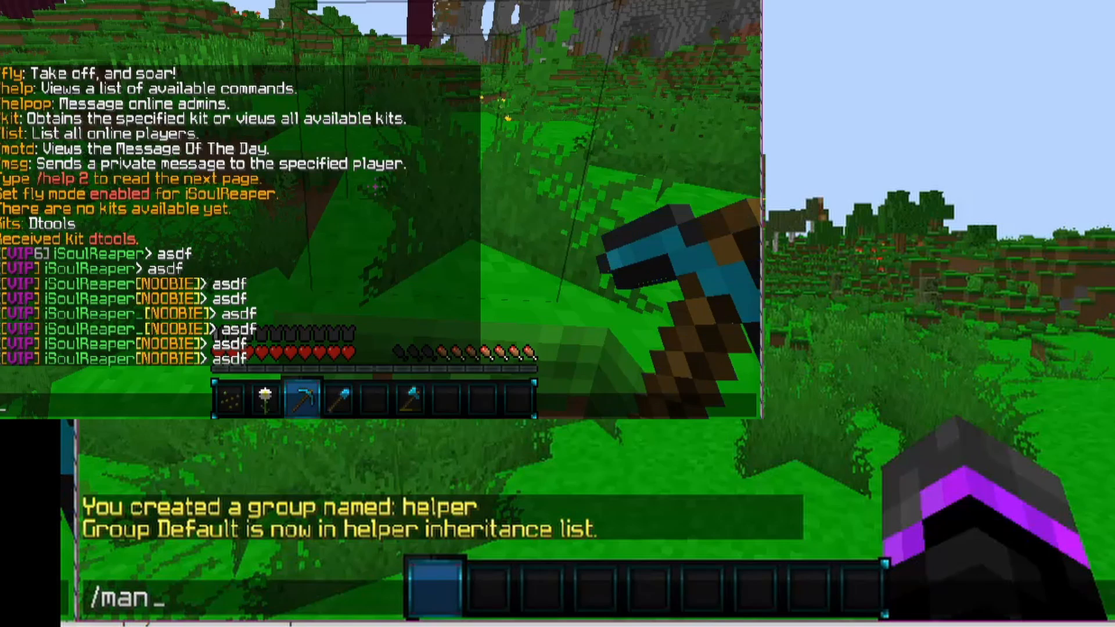
type("uaddsub")
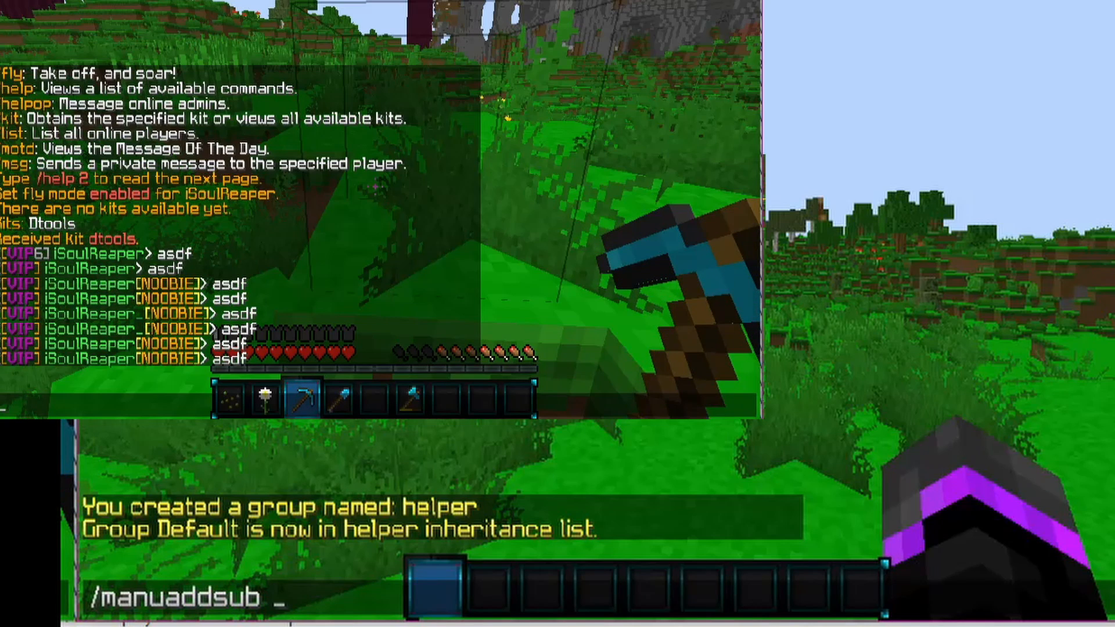
type(" iSoulReaper")
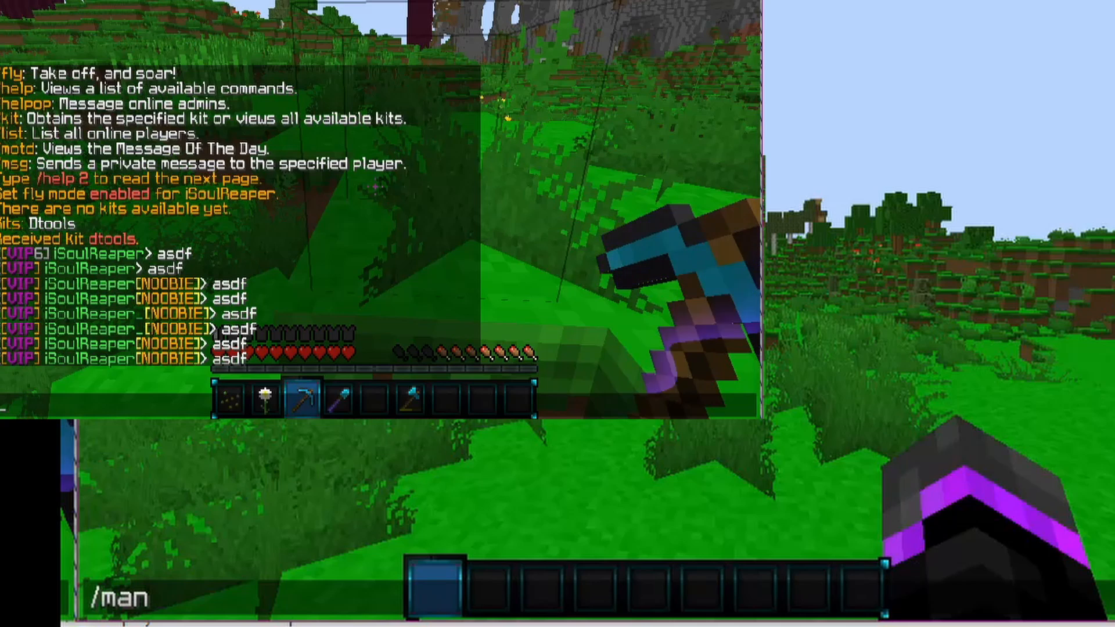
Step: Move the second player into the helper group with /manuadd and save the permission changes with /mansave
type("dd")
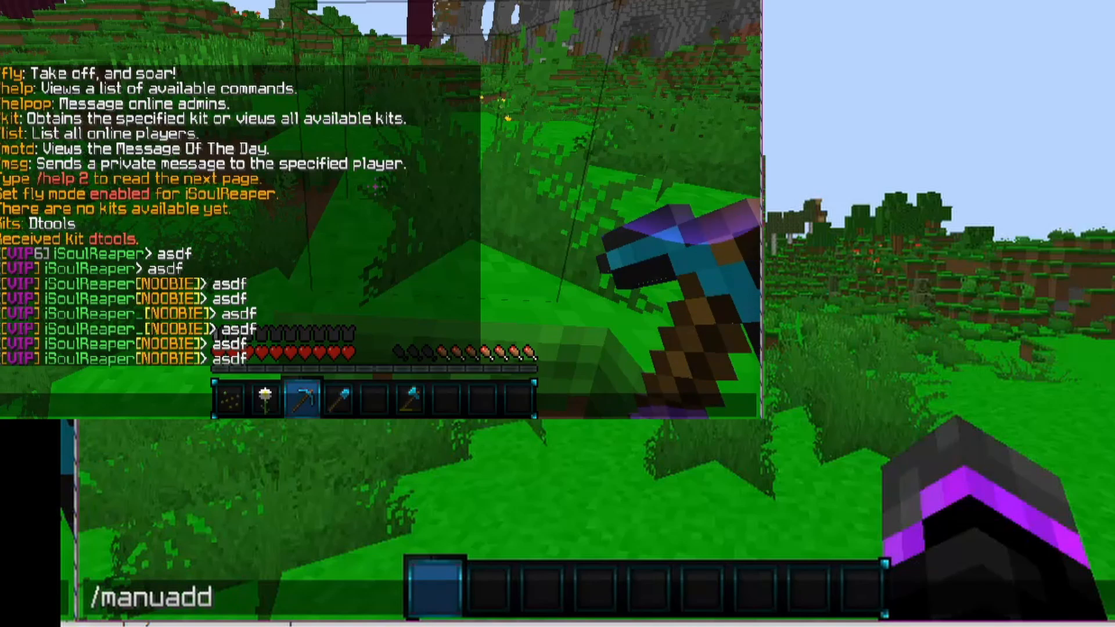
type(" iSoulReaper")
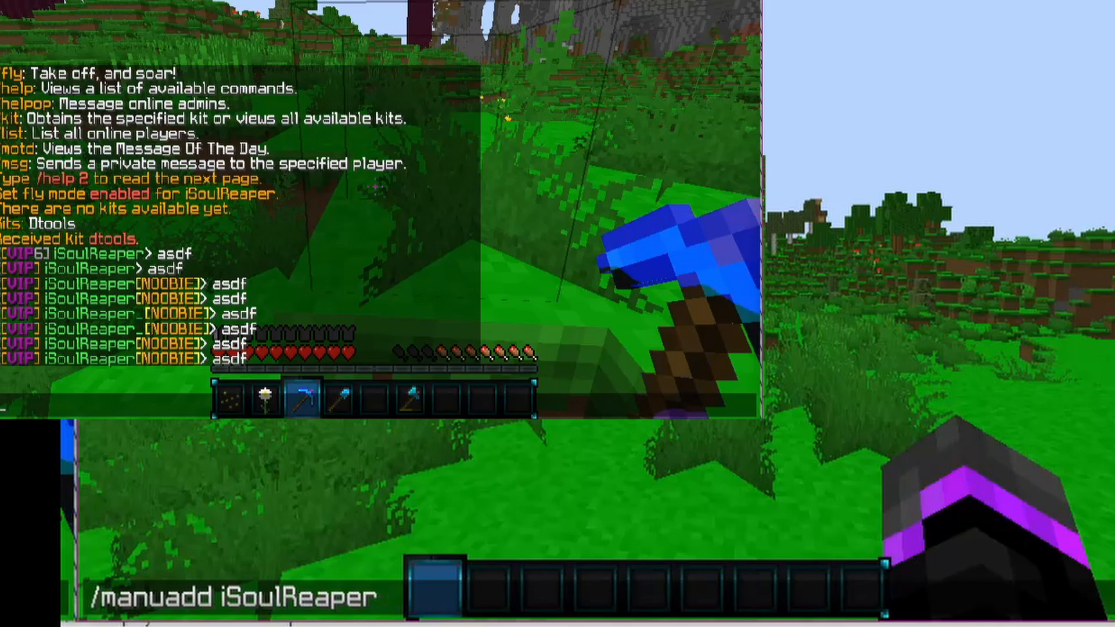
type("helper")
key("Return")
type("/man")
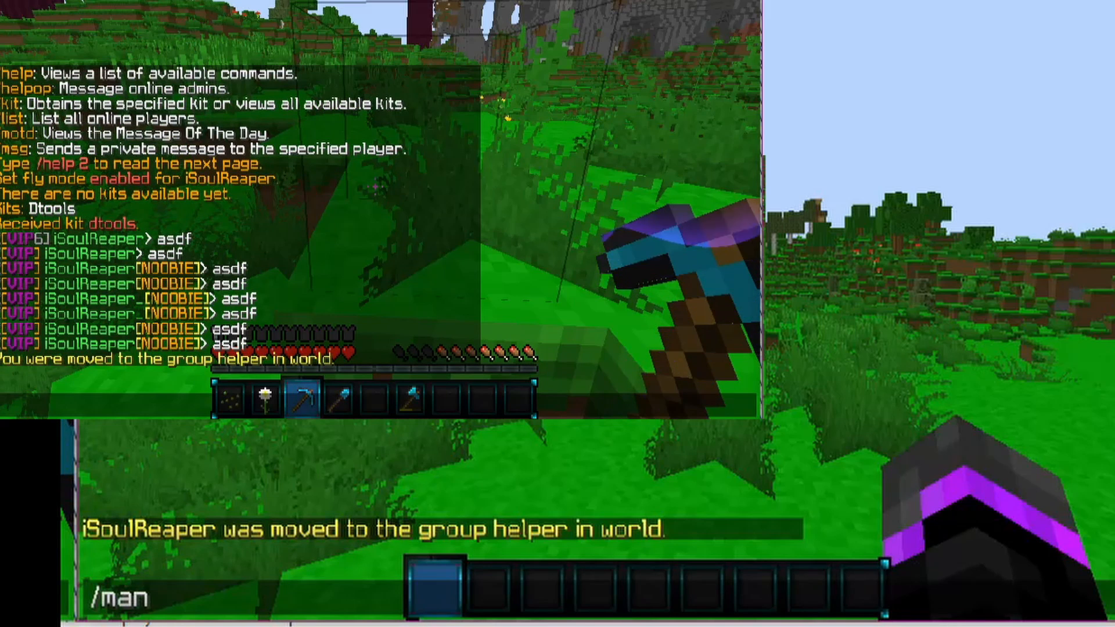
type("save")
key("Return")
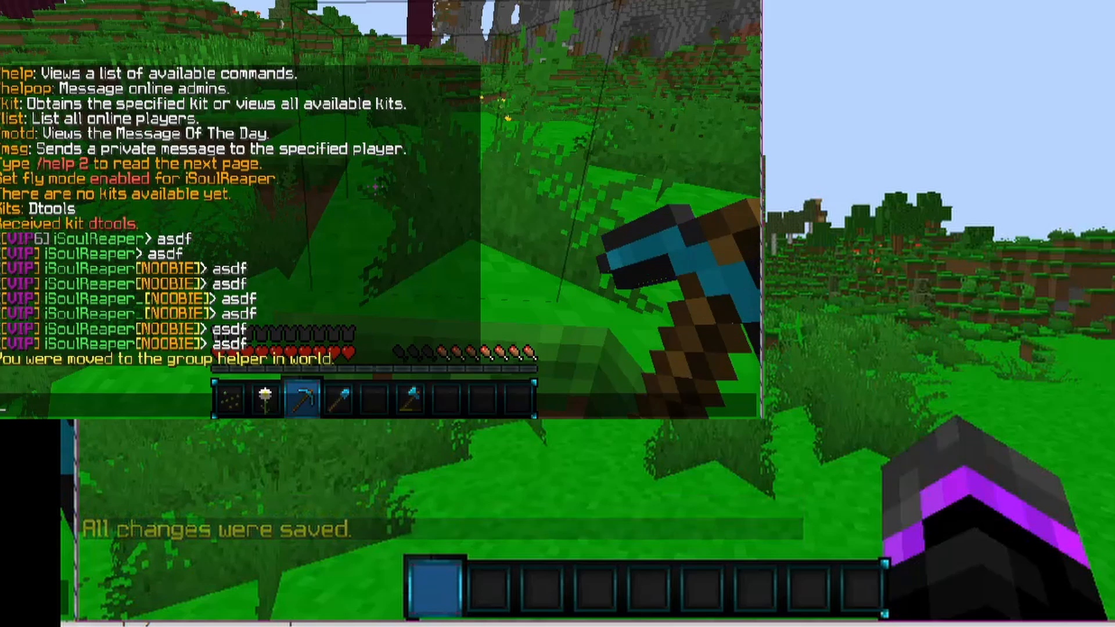
Step: Add vip as a subgroup of the second player with /manuaddsub and save the permission changes with /mansave
type("/manuadd")
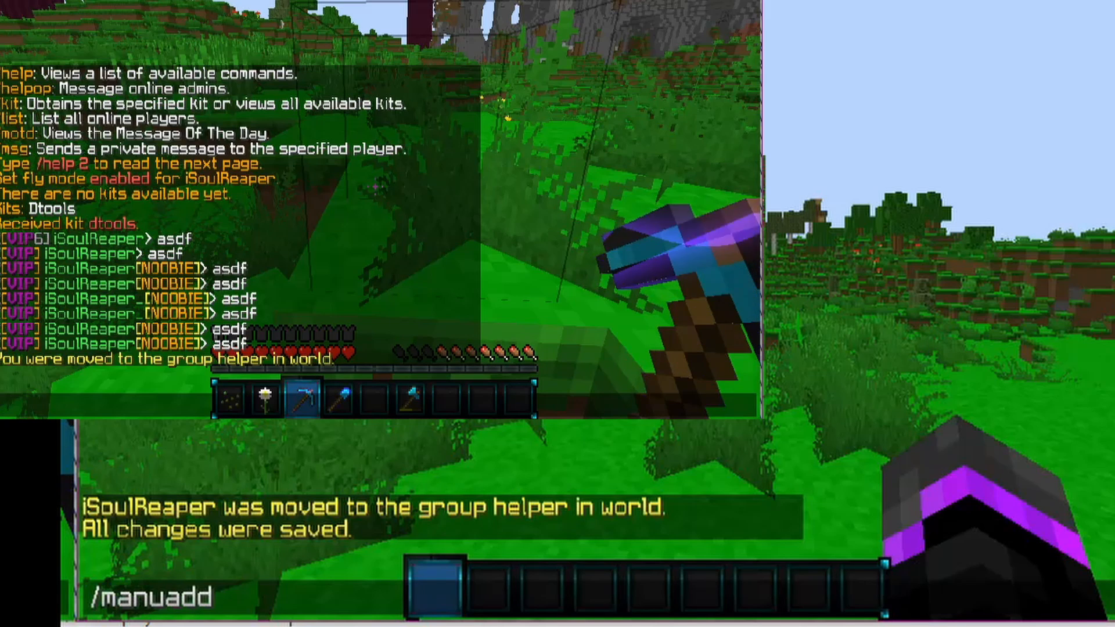
type("sub")
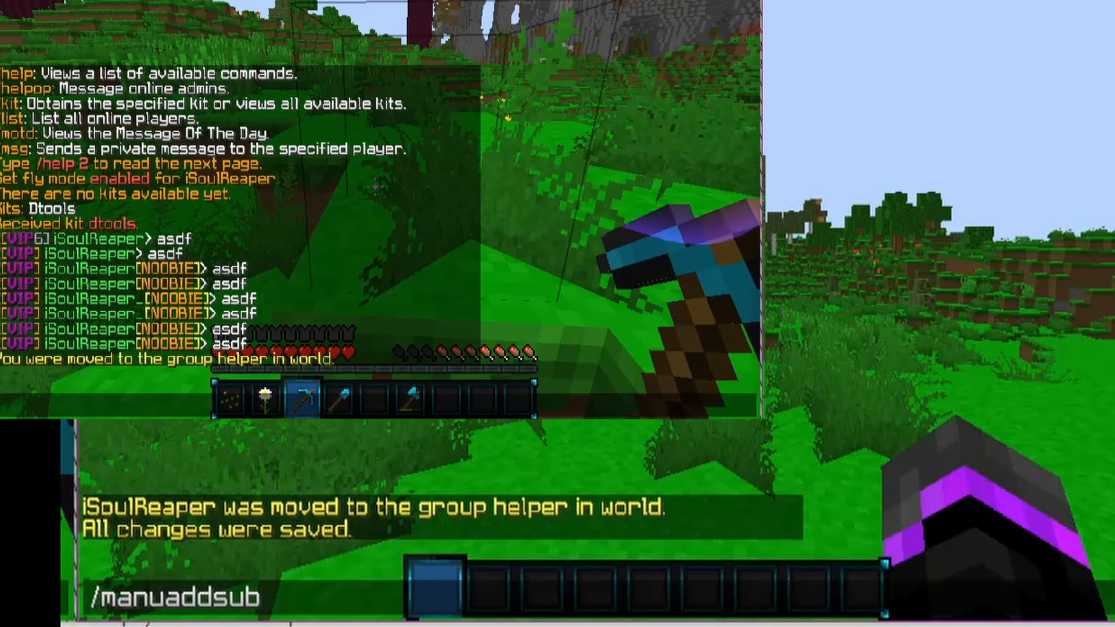
type("iSoulReaper")
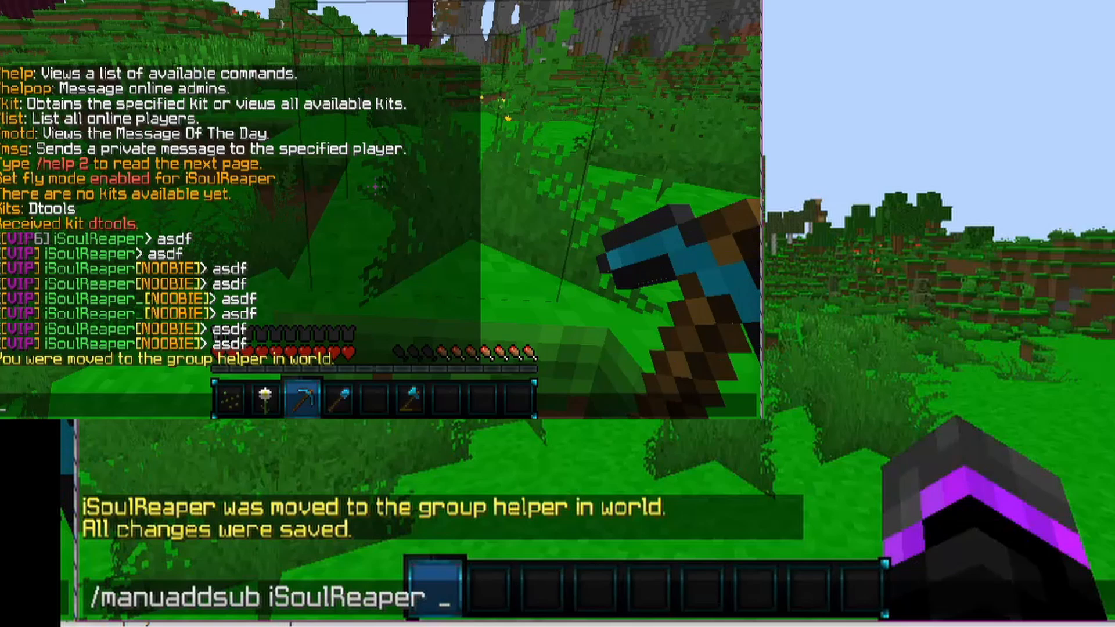
type("vip")
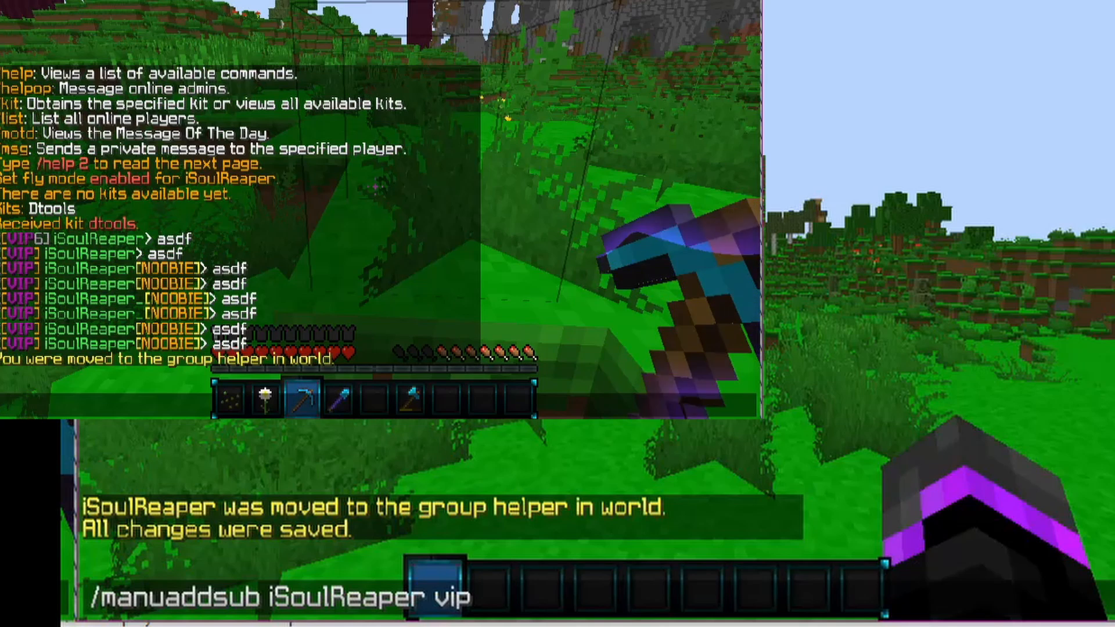
key("Return")
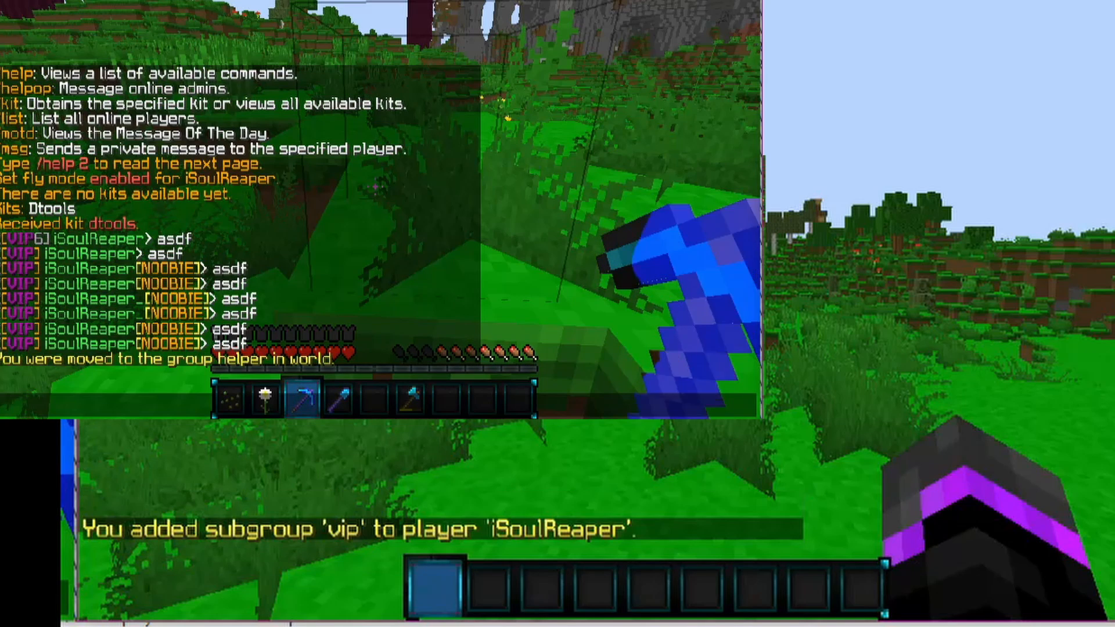
key("slash")
type("mansave")
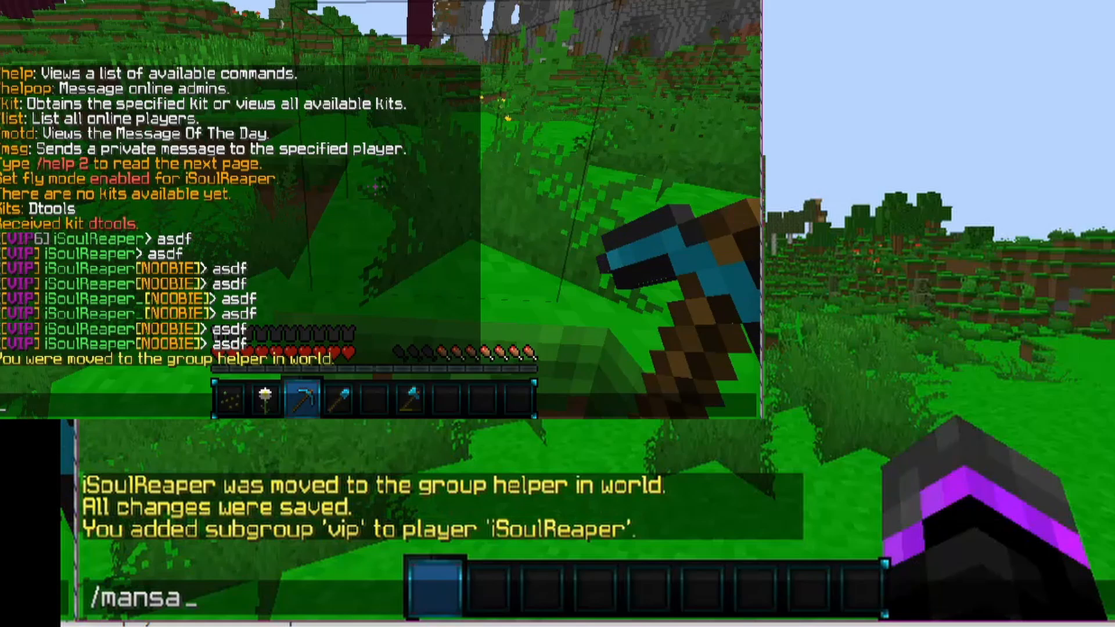
key("Return")
key("t")
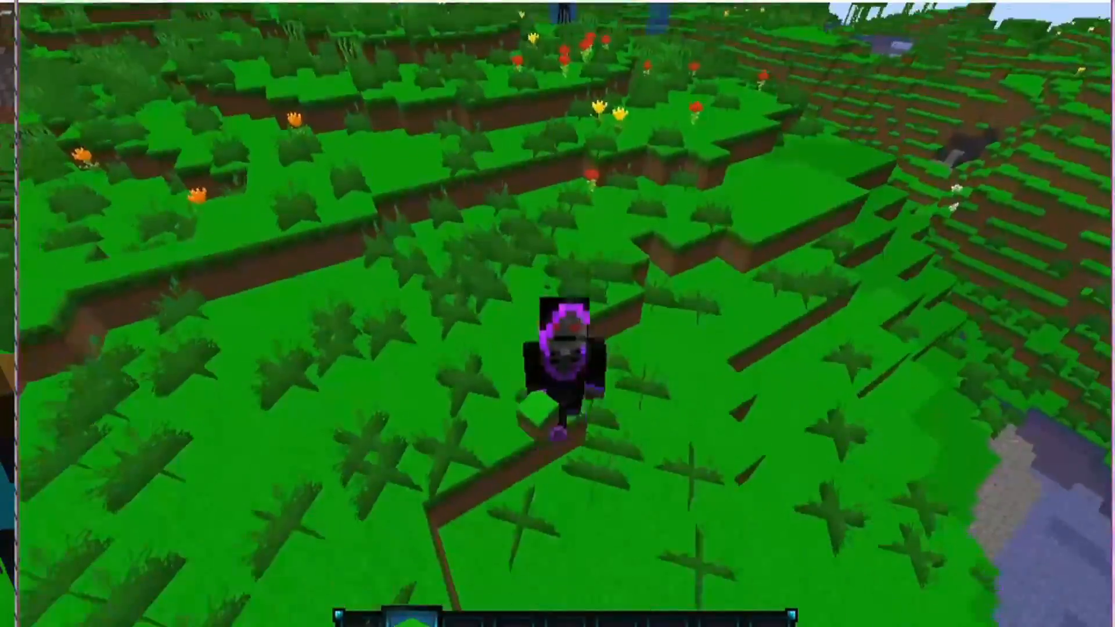
key("F5")
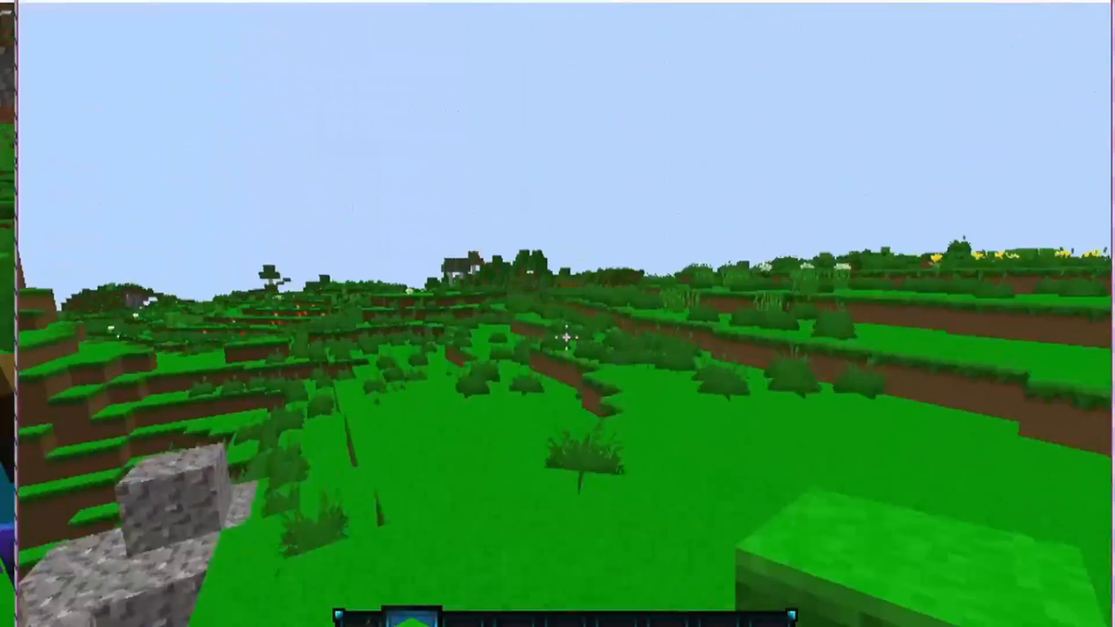
key("w")
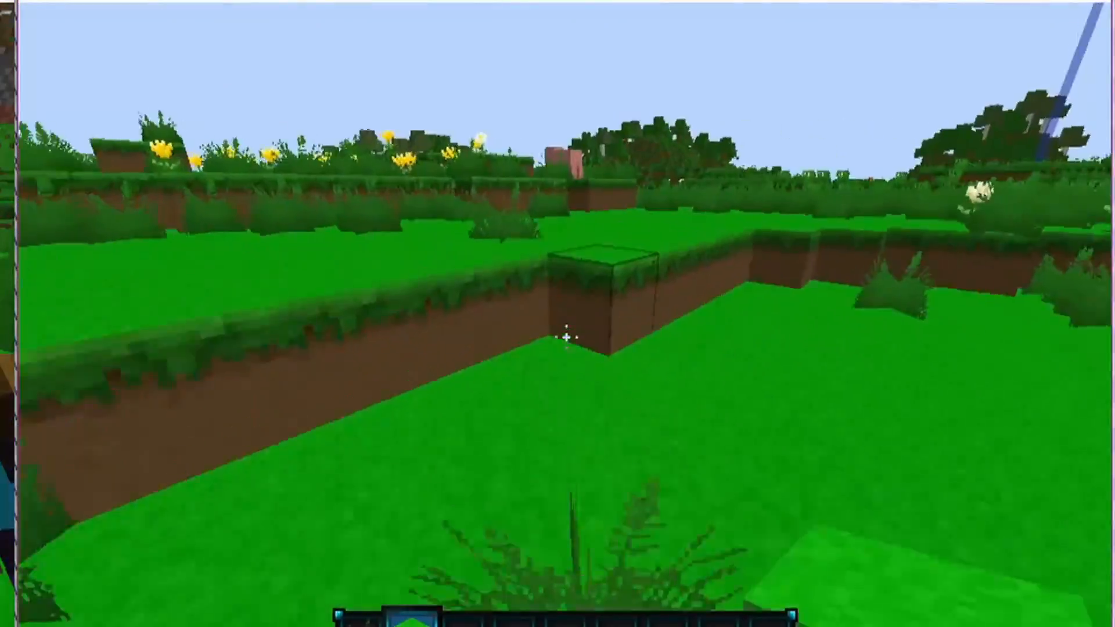
key("space")
left_click(566, 337)
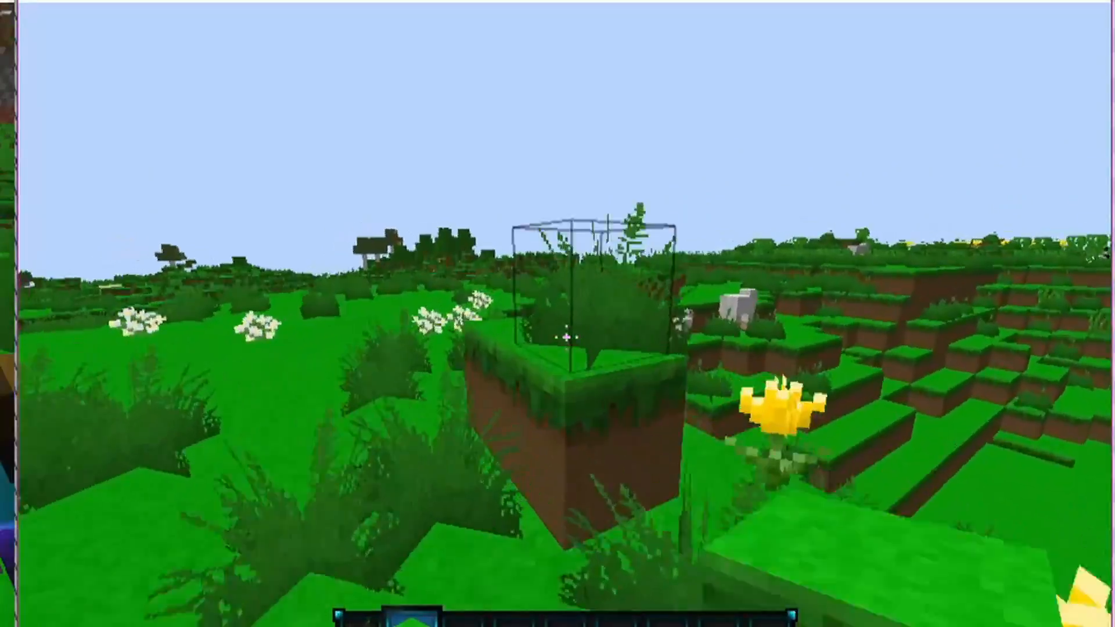
key("w")
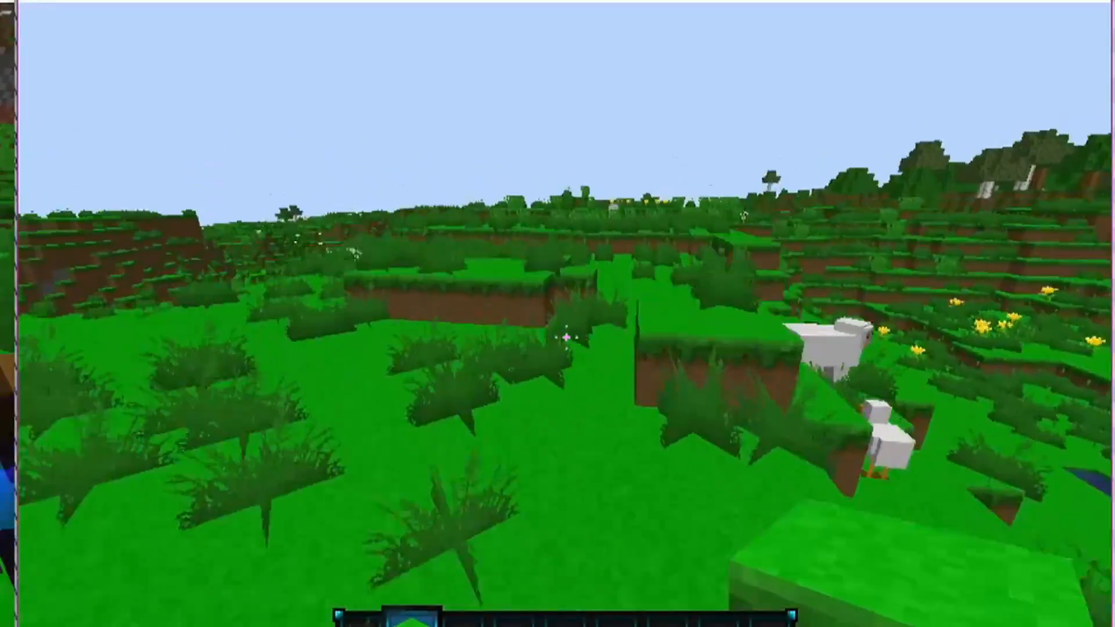
key("w")
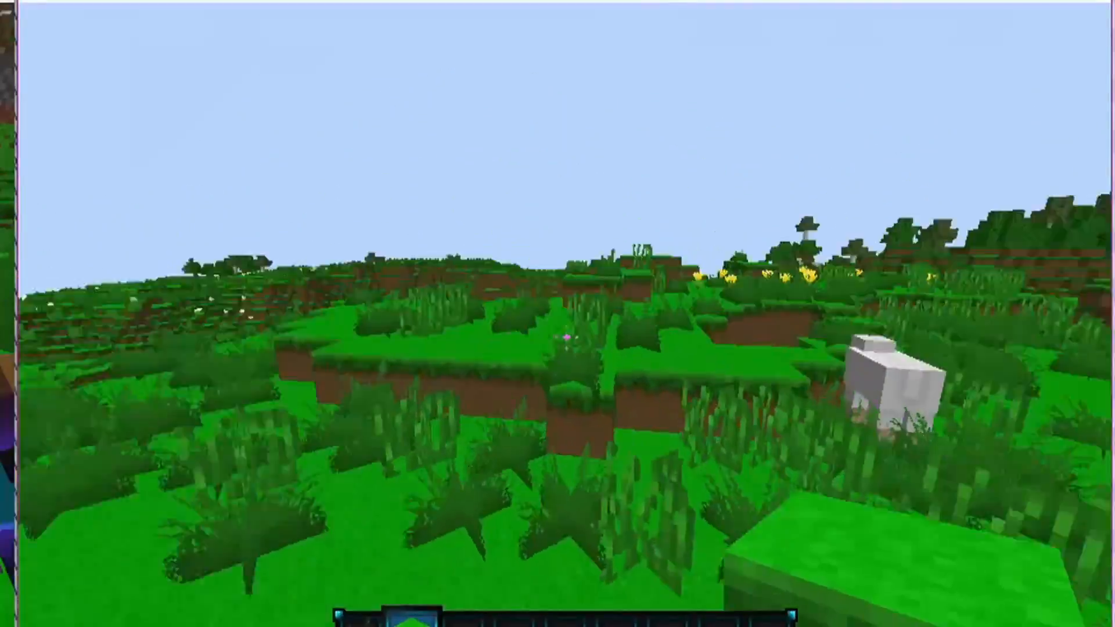
key("w")
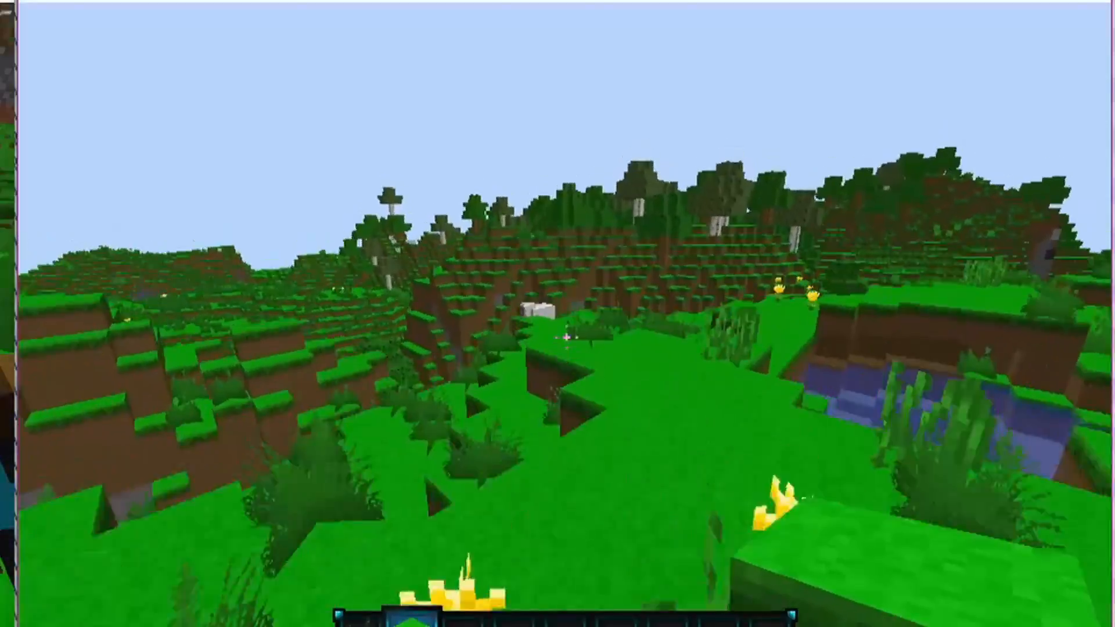
key("w")
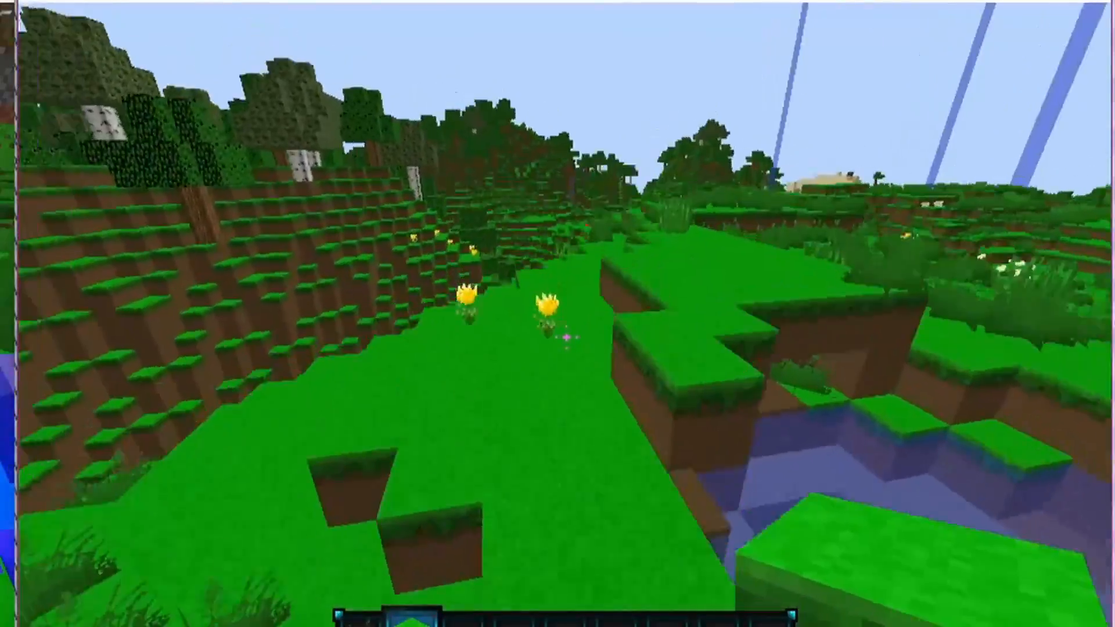
key("F5")
key("F5")
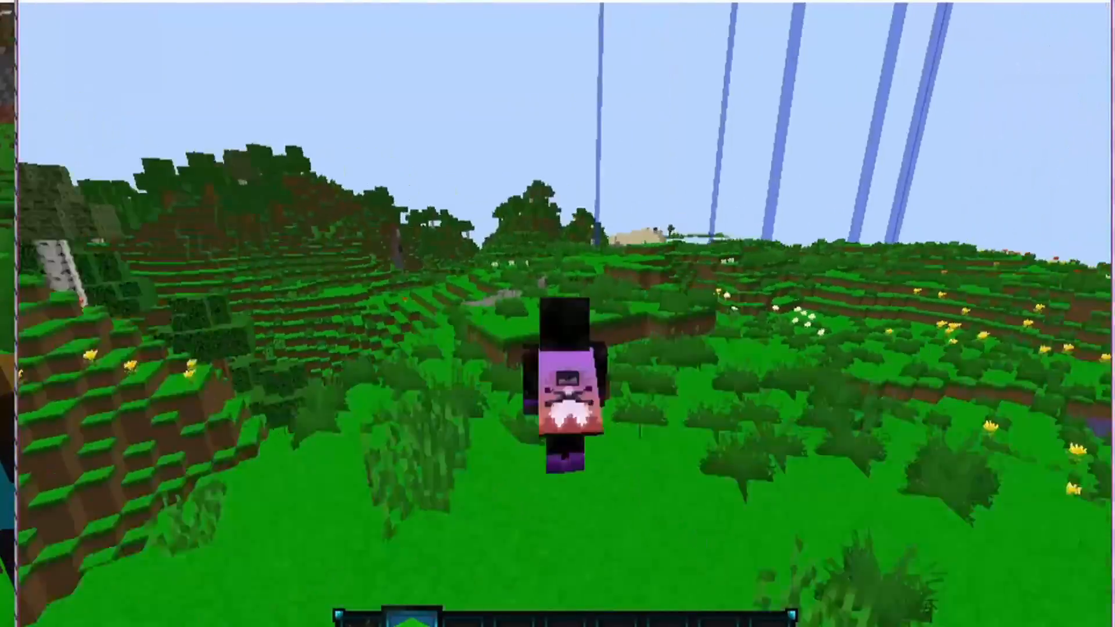
key("w")
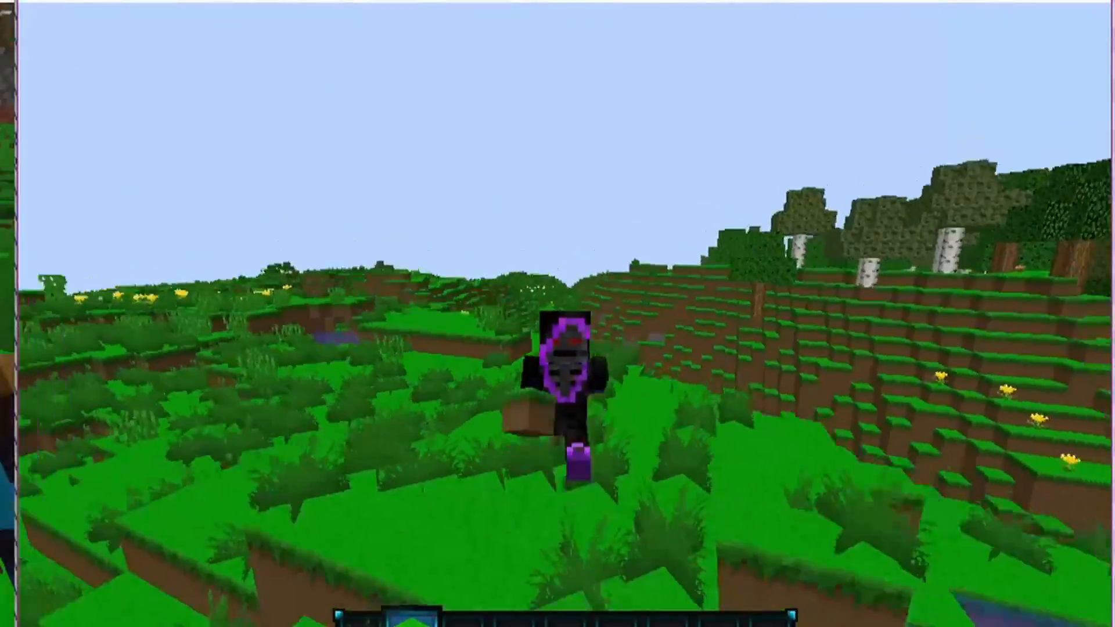